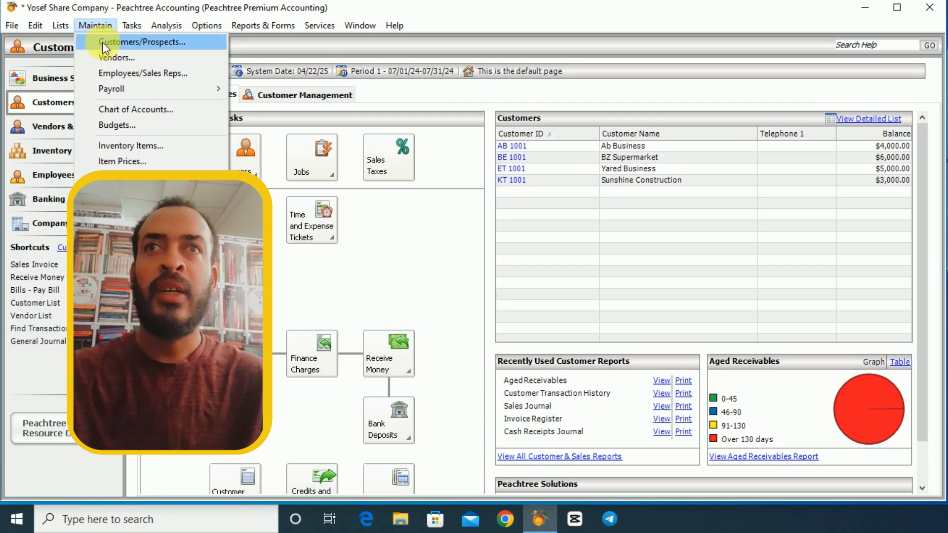
- Open the inventory item maintenance form, look at its GL account fields, and close it
{"action": "left_click", "coordinate": [126, 145]}
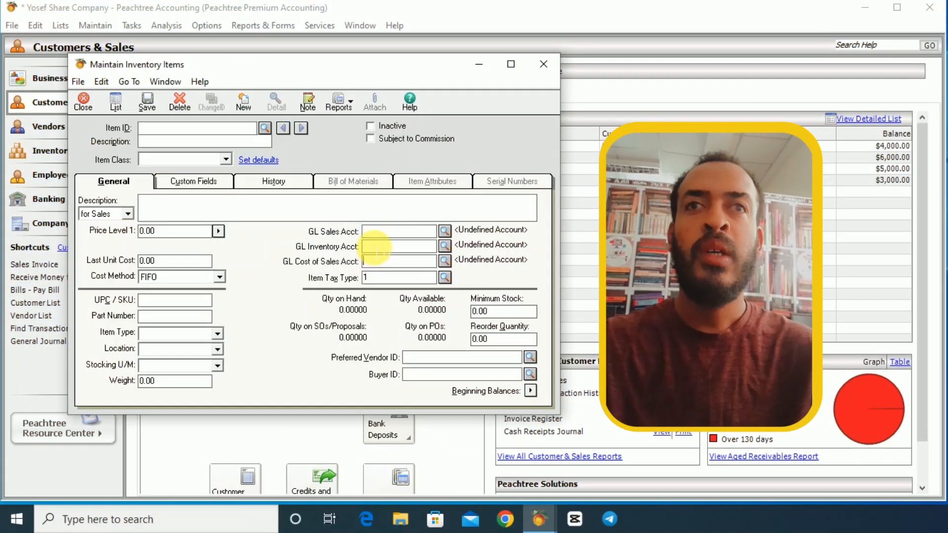
{"action": "left_click", "coordinate": [394, 259]}
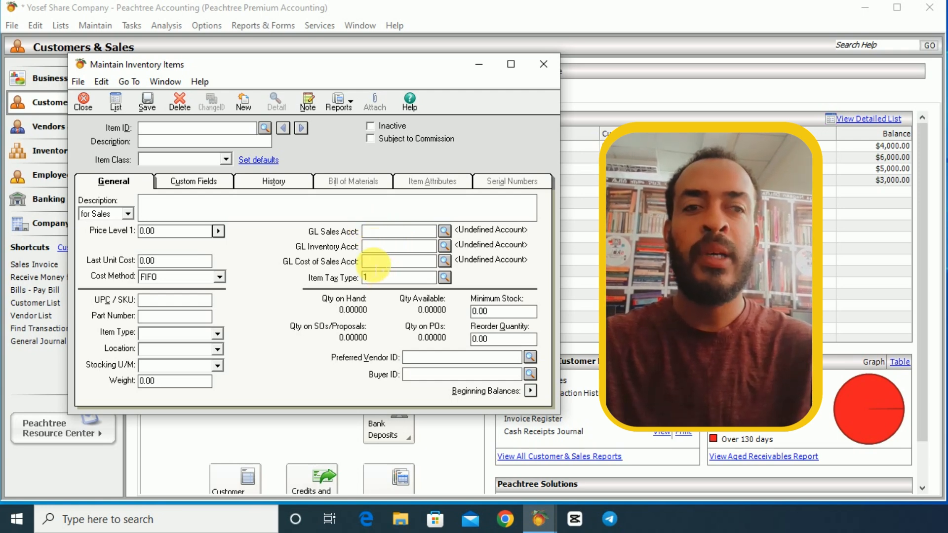
{"action": "left_click", "coordinate": [546, 67]}
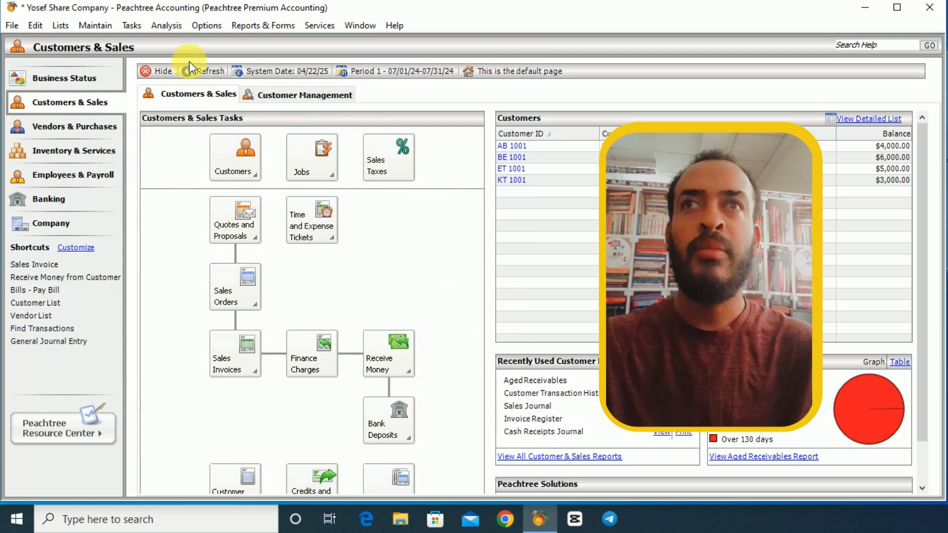
- Open the default information for inventory items and set the default item class to Stock item
{"action": "left_click", "coordinate": [97, 26]}
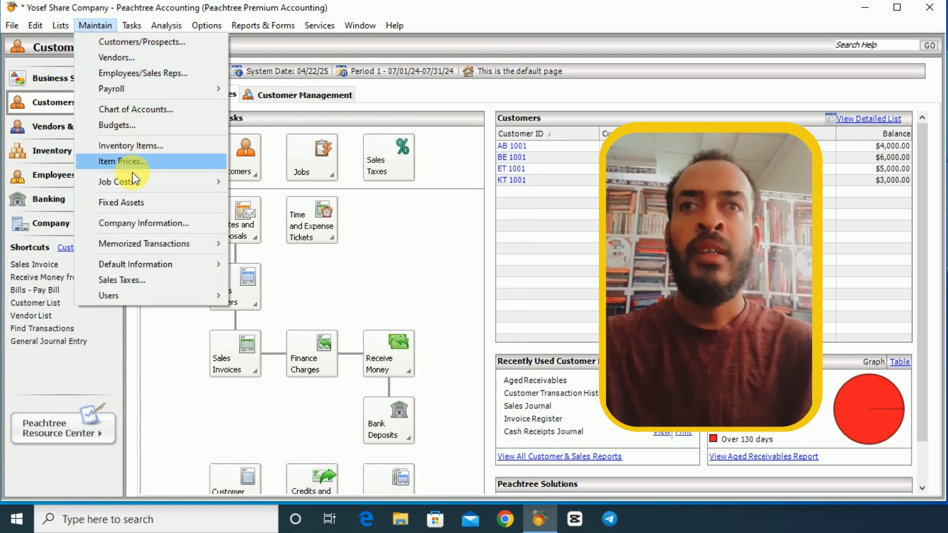
{"action": "mouse_move", "coordinate": [132, 266]}
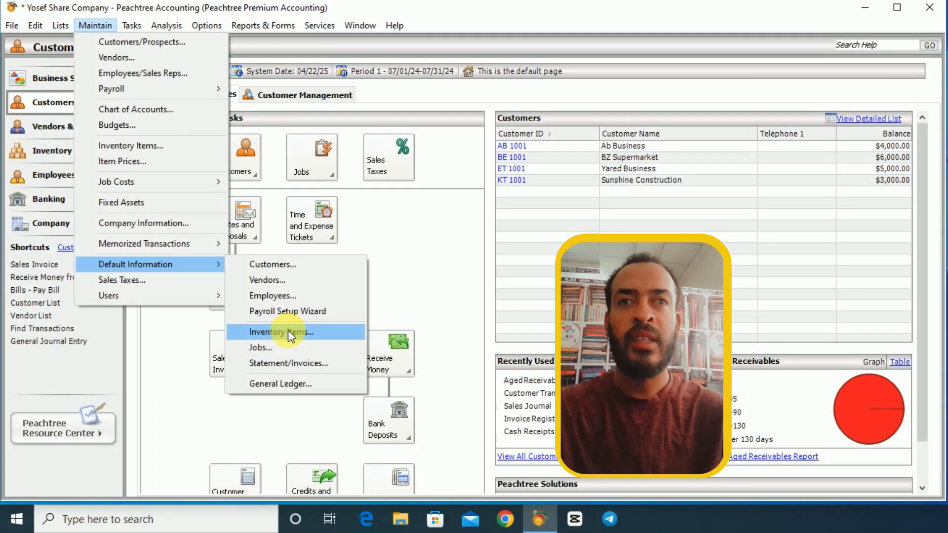
{"action": "left_click", "coordinate": [288, 330]}
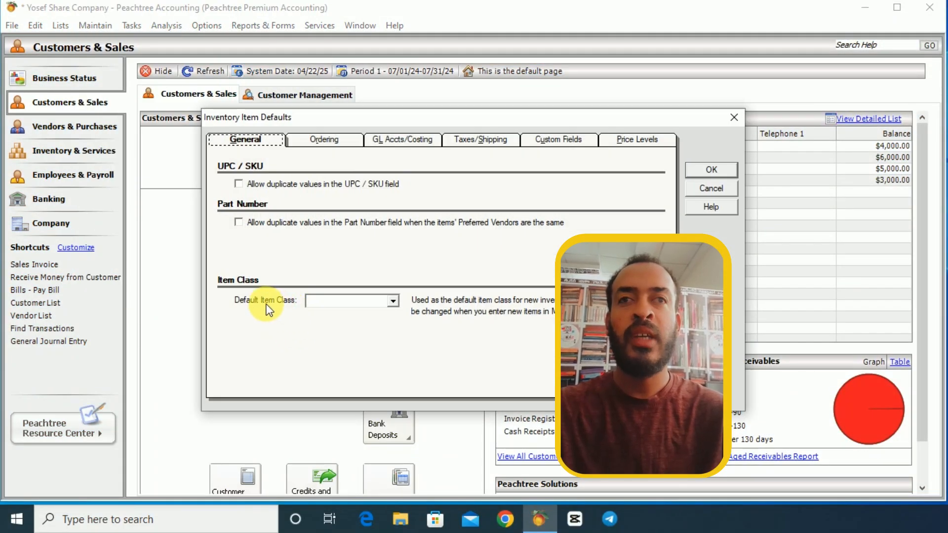
{"action": "left_click", "coordinate": [393, 303]}
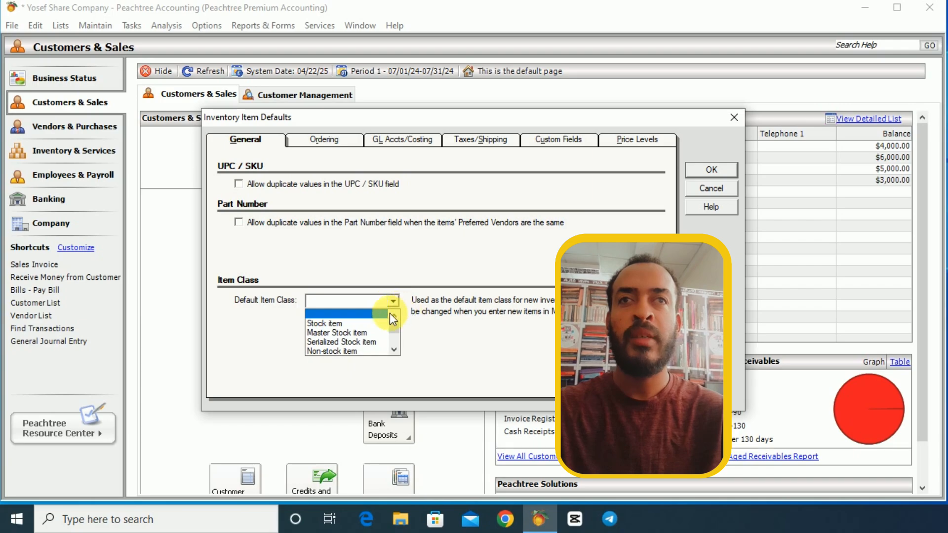
{"action": "left_click", "coordinate": [348, 325]}
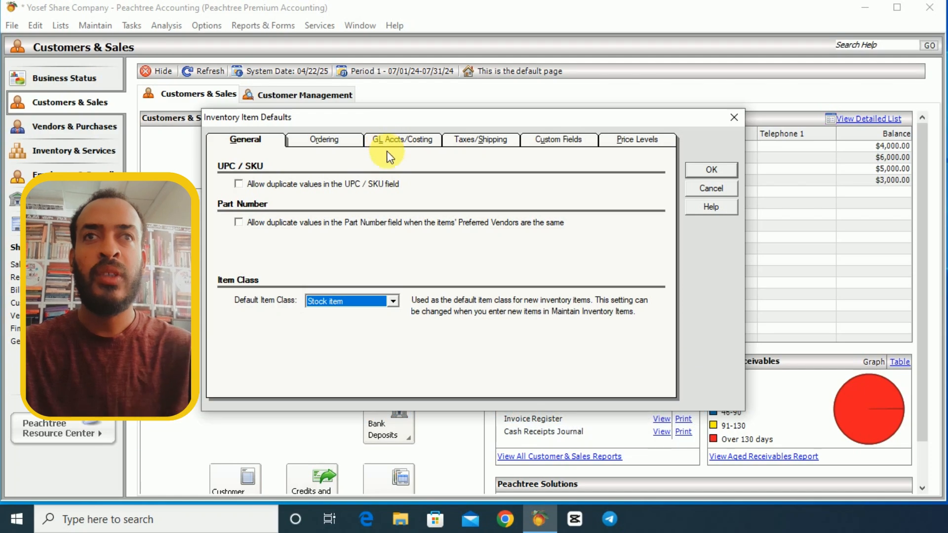
- Set the default GL sales account for the Stock item class to 4110 Sales
{"action": "left_click", "coordinate": [393, 140]}
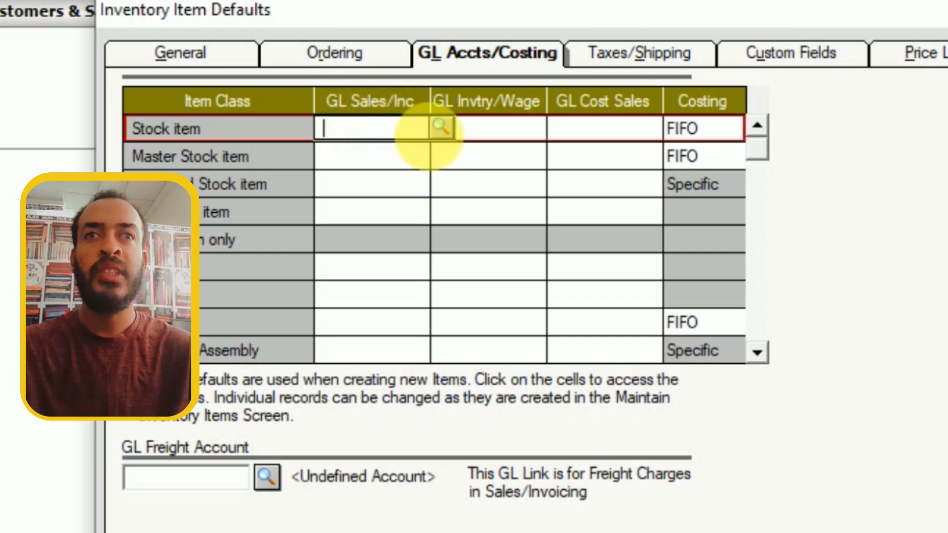
{"action": "left_click", "coordinate": [442, 127]}
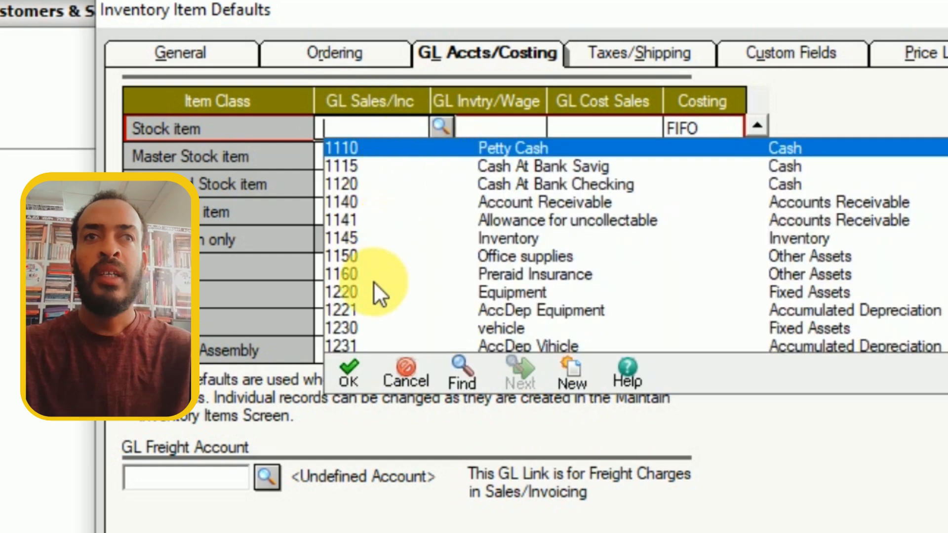
{"action": "scroll", "coordinate": [941, 242], "scroll_direction": "down", "scroll_amount": 3}
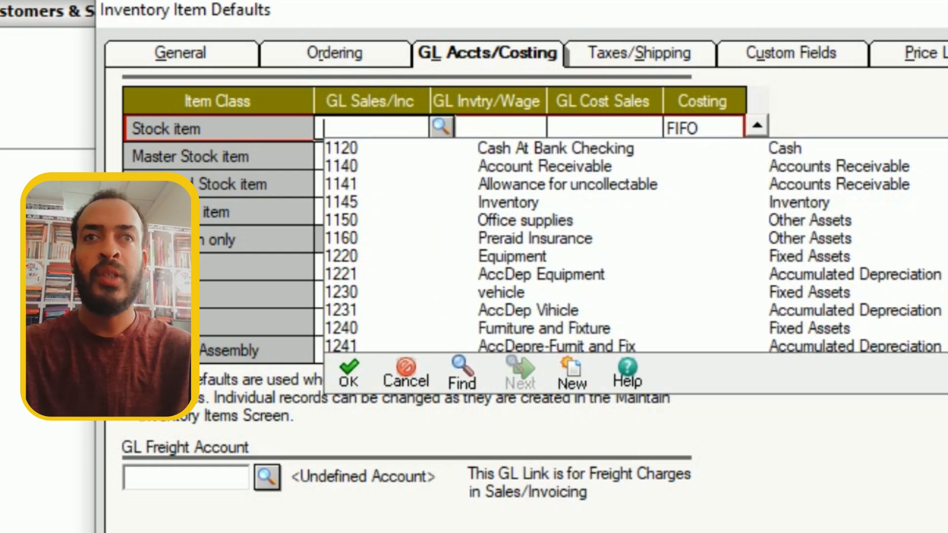
{"action": "scroll", "coordinate": [636, 246], "scroll_direction": "down", "scroll_amount": 3}
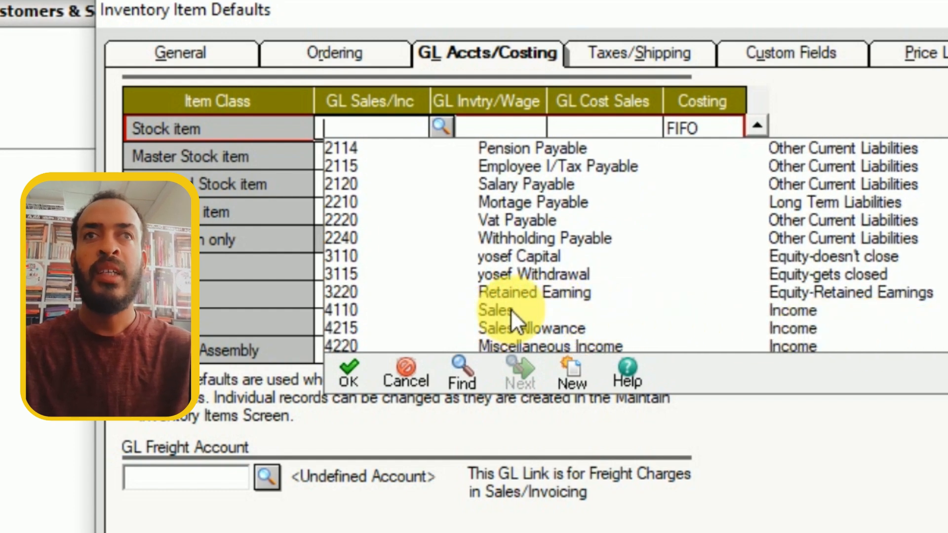
{"action": "left_click", "coordinate": [511, 309]}
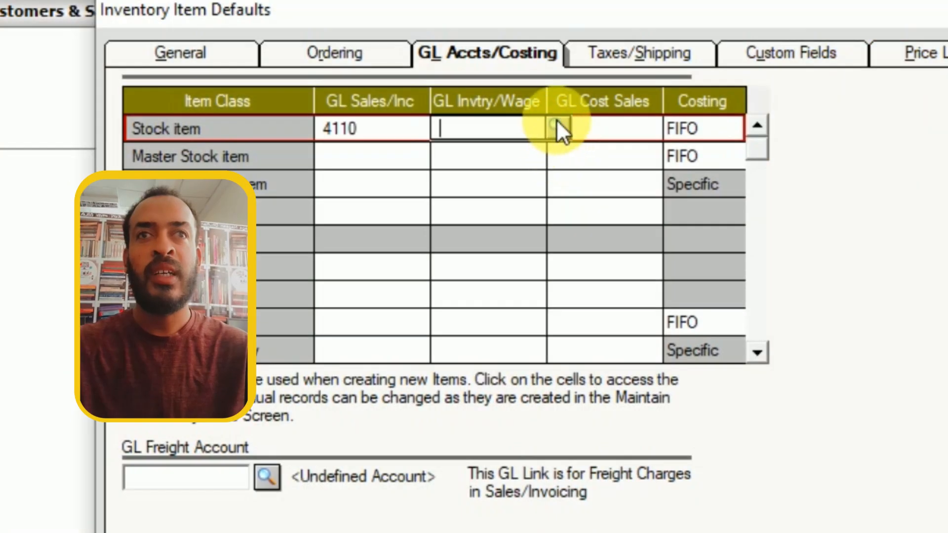
- Set the default GL inventory account for the Stock item class to 1145 Inventory
{"action": "left_click", "coordinate": [557, 127]}
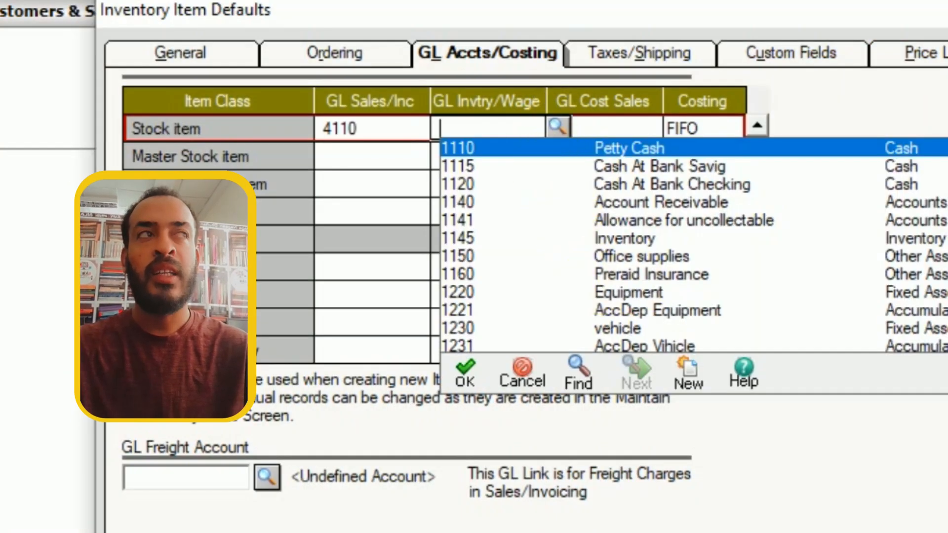
{"action": "scroll", "coordinate": [632, 285], "scroll_direction": "down", "scroll_amount": 4}
{"action": "scroll", "coordinate": [632, 285], "scroll_direction": "down", "scroll_amount": 5}
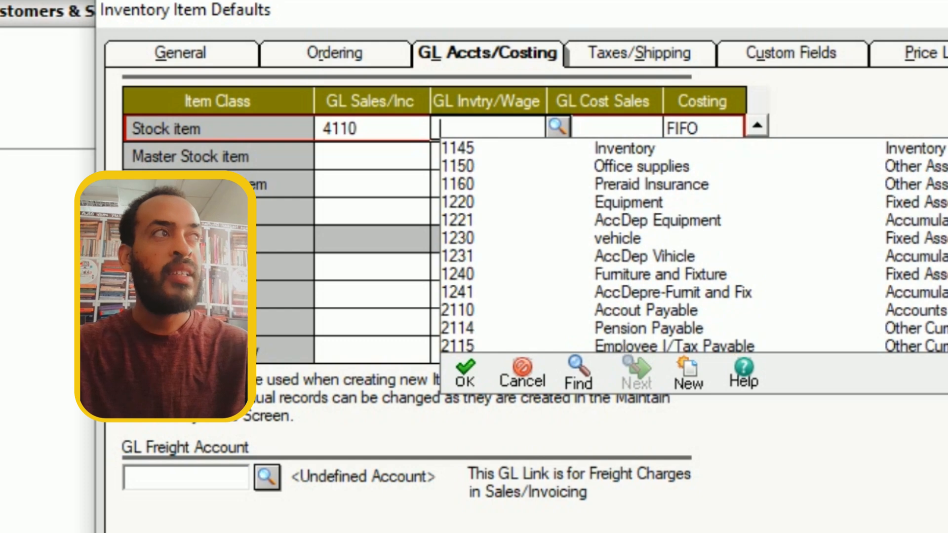
{"action": "scroll", "coordinate": [632, 285], "scroll_direction": "down", "scroll_amount": 3}
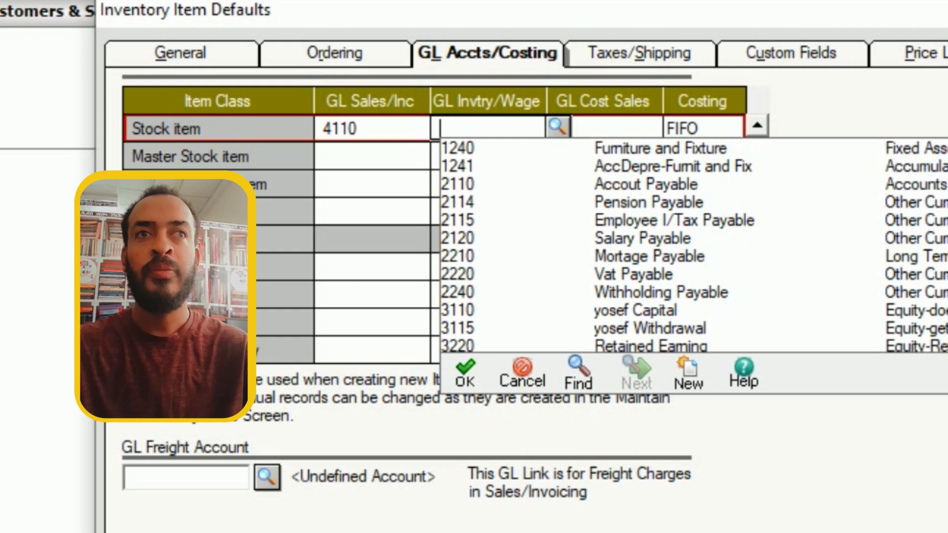
{"action": "scroll", "coordinate": [633, 285], "scroll_direction": "up", "scroll_amount": 7}
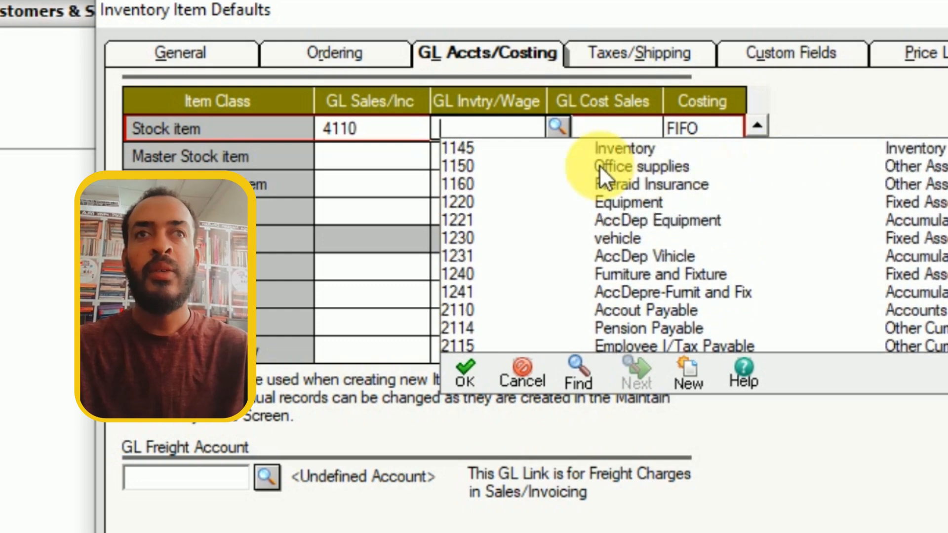
{"action": "double_click", "coordinate": [626, 152]}
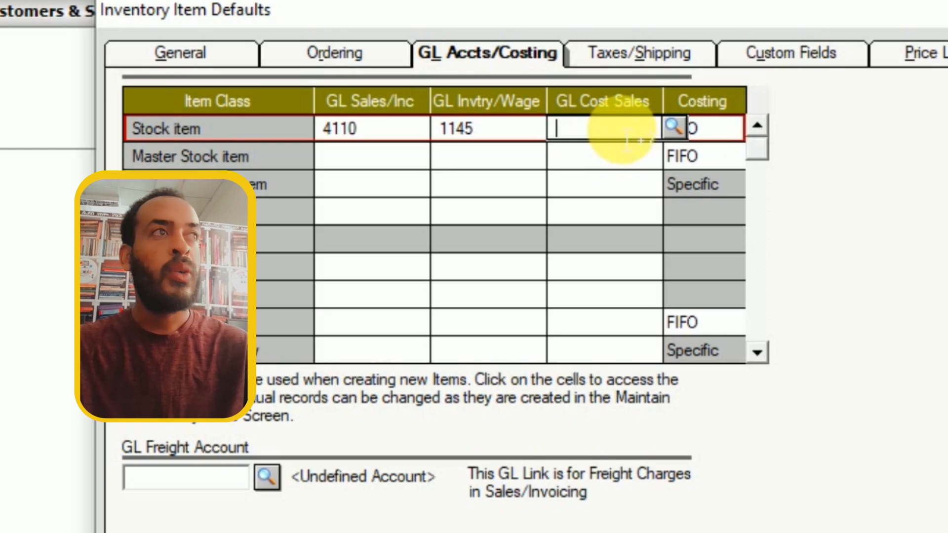
- Set the Stock item class's GL cost of sales account to 5110 and its costing method to Average
{"action": "type", "text": "5110"}
{"action": "left_click", "coordinate": [621, 132]}
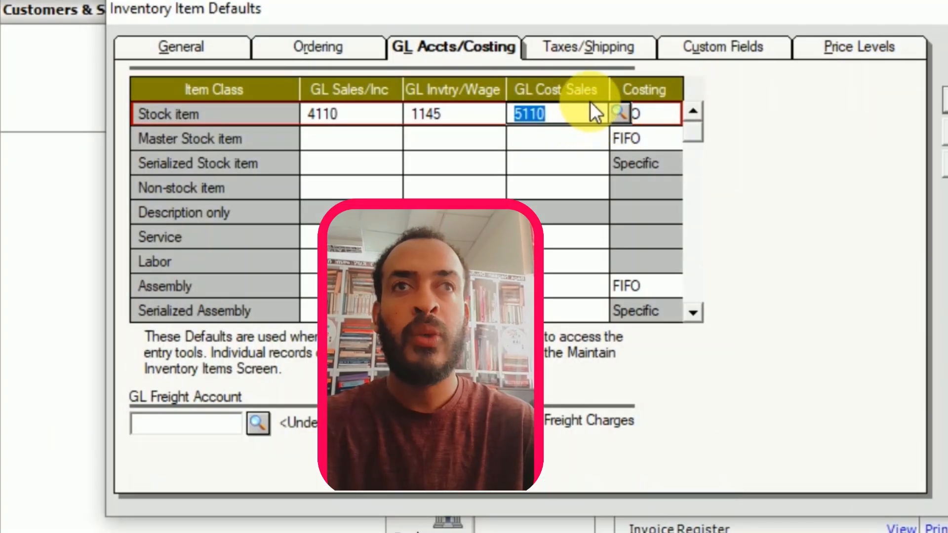
{"action": "left_click", "coordinate": [571, 127]}
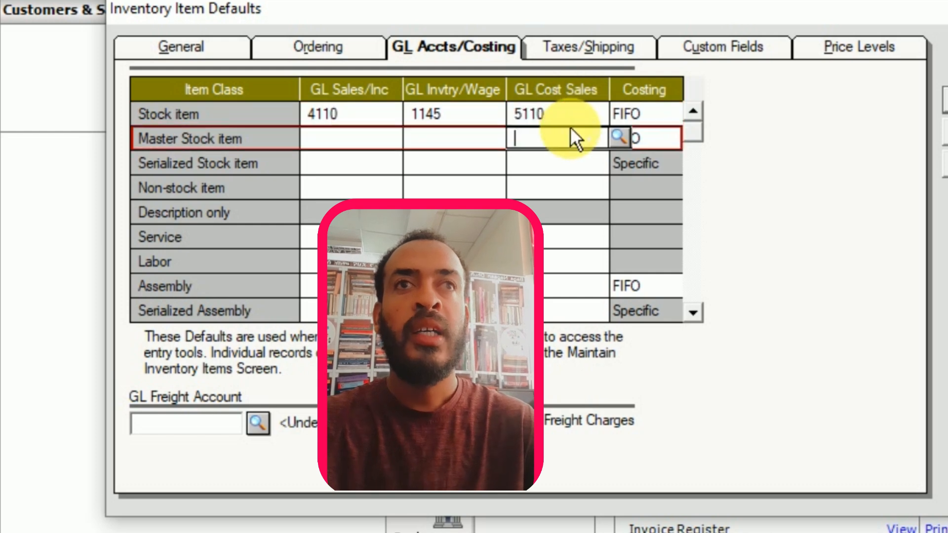
{"action": "left_click", "coordinate": [651, 114]}
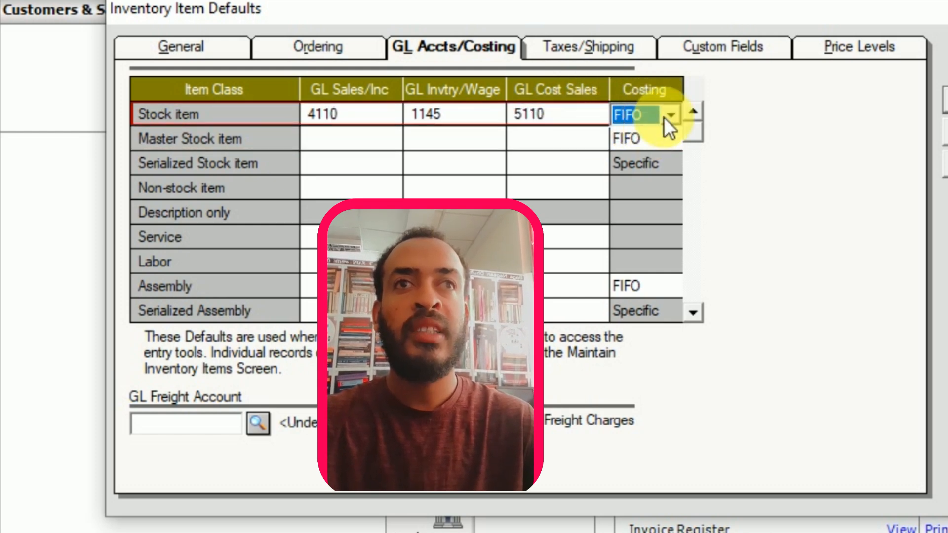
{"action": "left_click", "coordinate": [671, 111]}
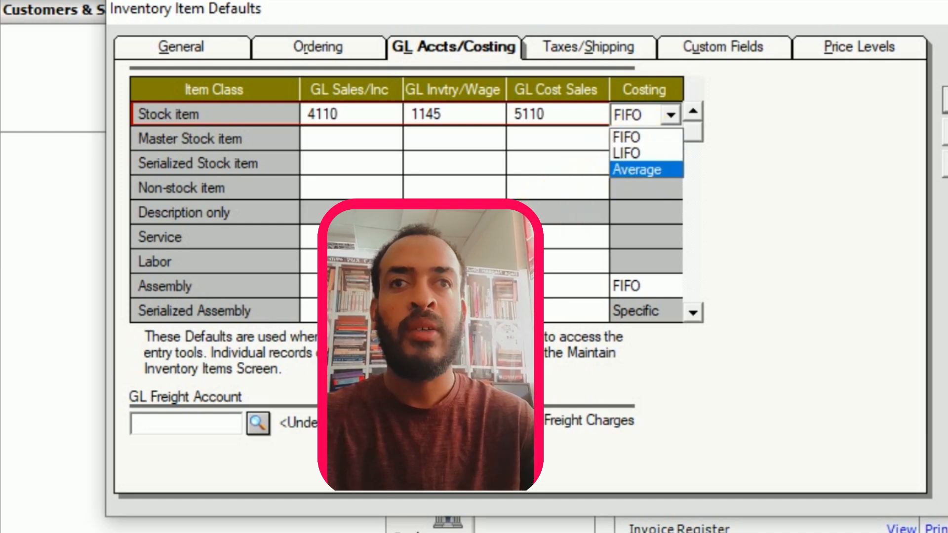
{"action": "left_click", "coordinate": [634, 170]}
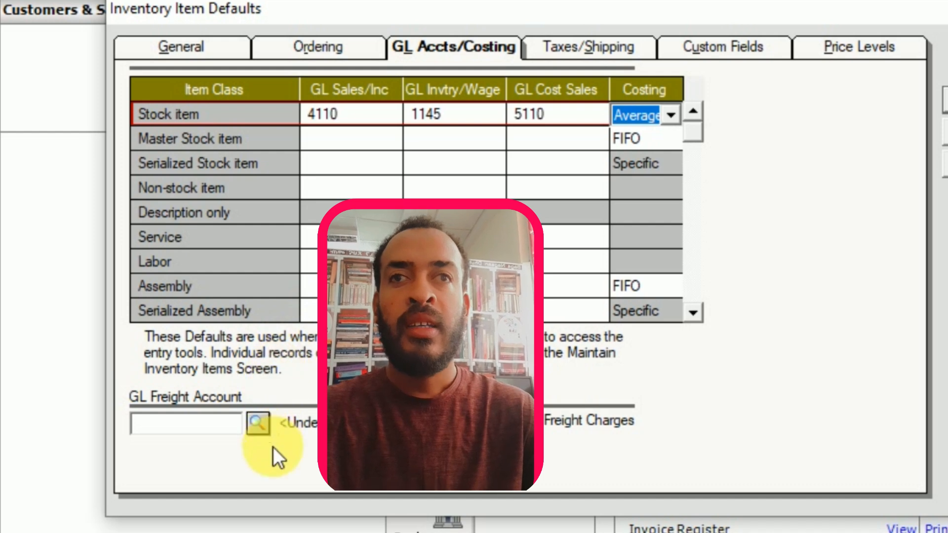
- Set the GL freight account to 4220 and save the inventory item defaults
{"action": "left_click", "coordinate": [258, 423]}
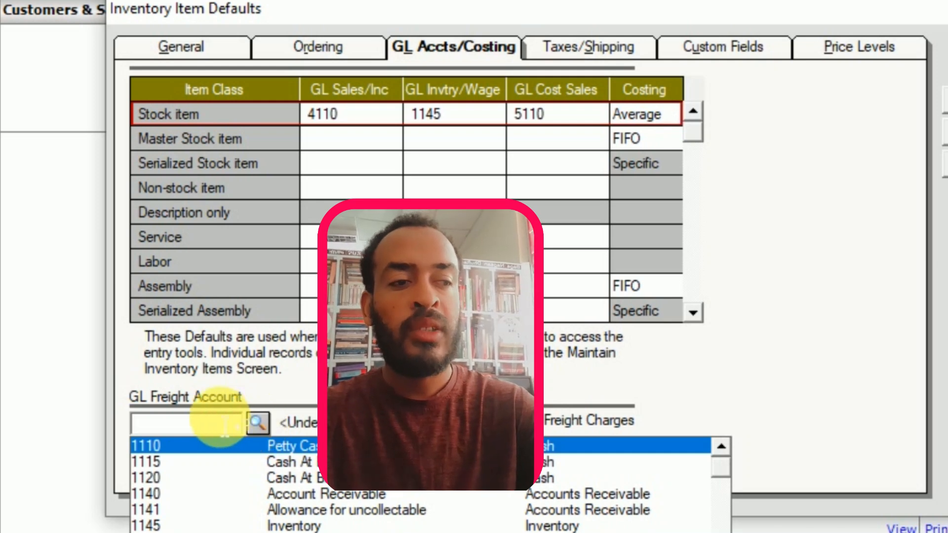
{"action": "type", "text": "42"}
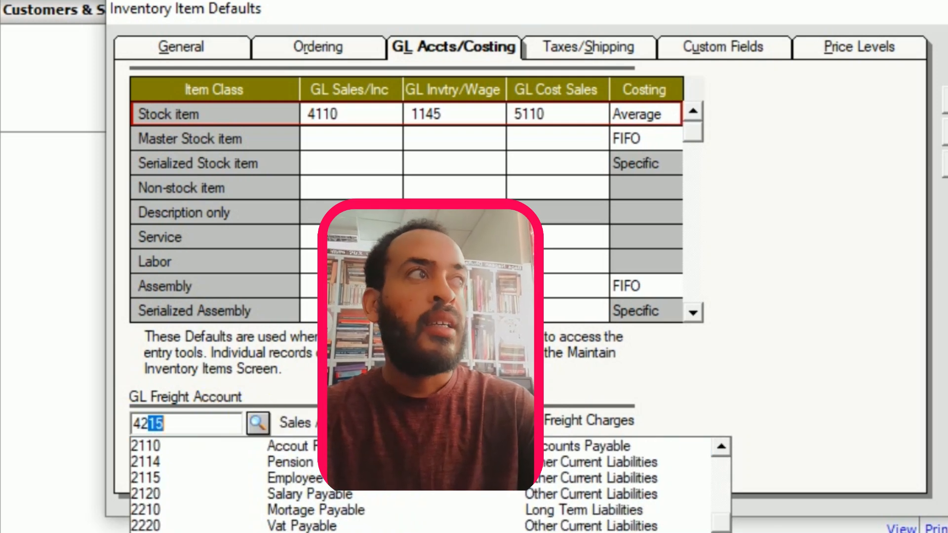
{"action": "type", "text": "20"}
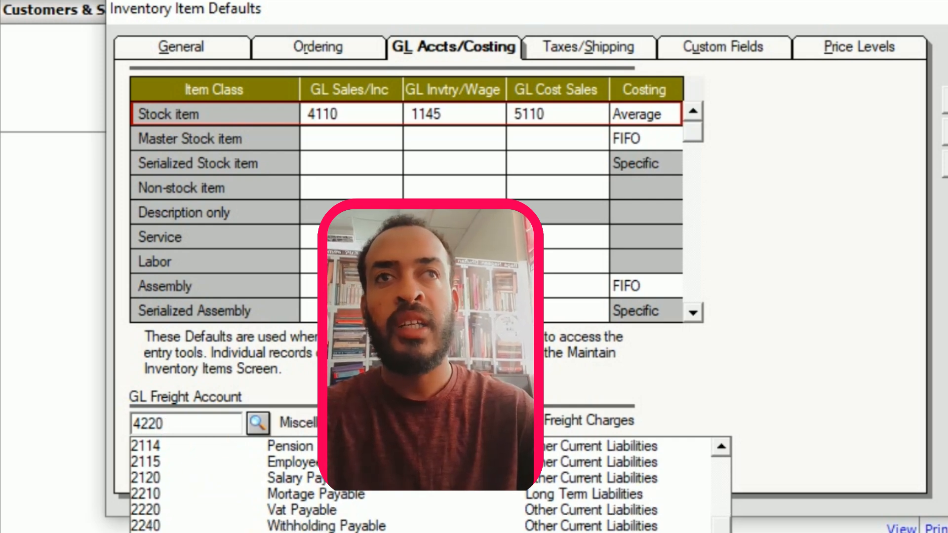
{"action": "left_click", "coordinate": [637, 115]}
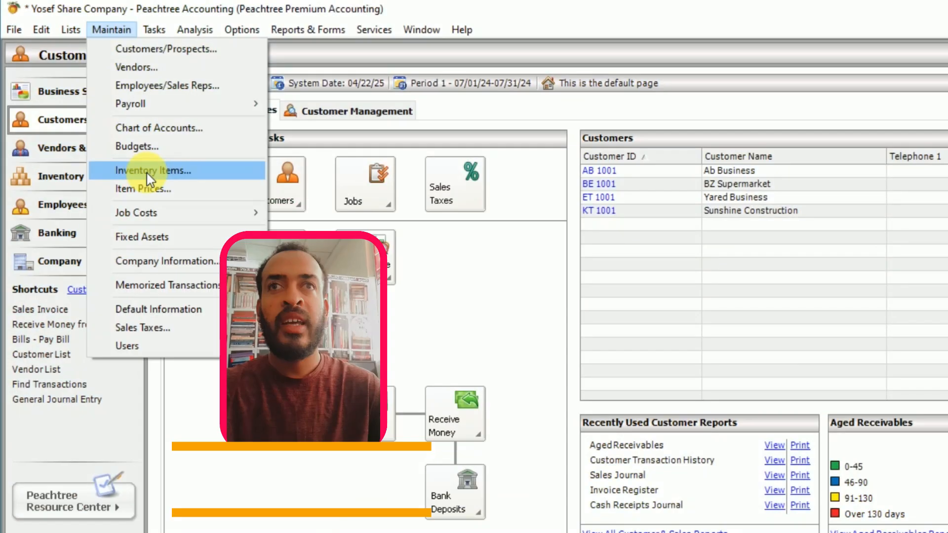
- Start a new inventory item with the ID D 001 and the description dell
{"action": "left_click", "coordinate": [147, 174]}
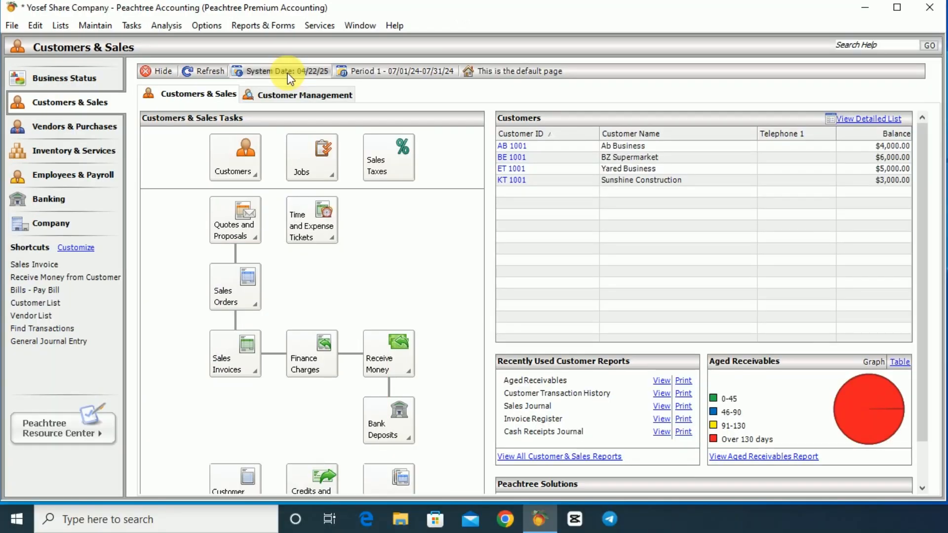
{"action": "left_click", "coordinate": [105, 26]}
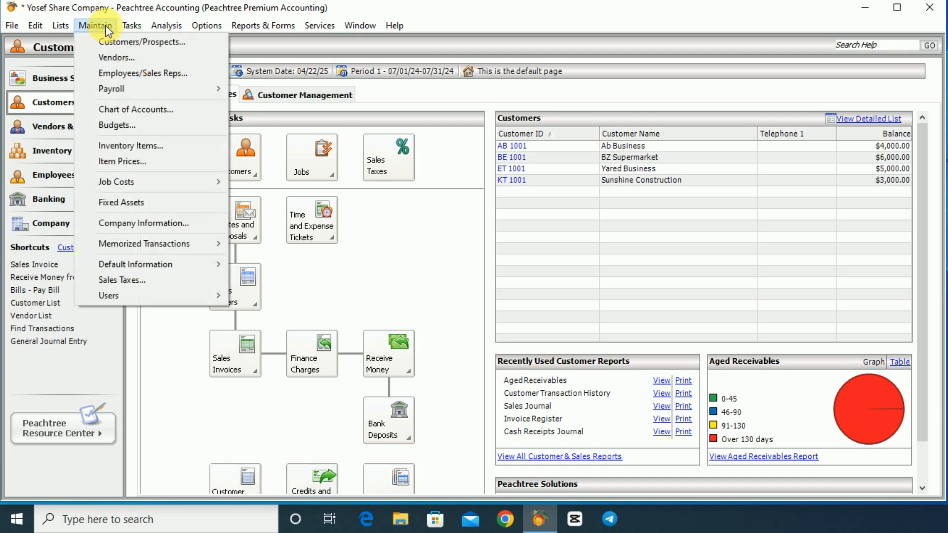
{"action": "left_click", "coordinate": [130, 148]}
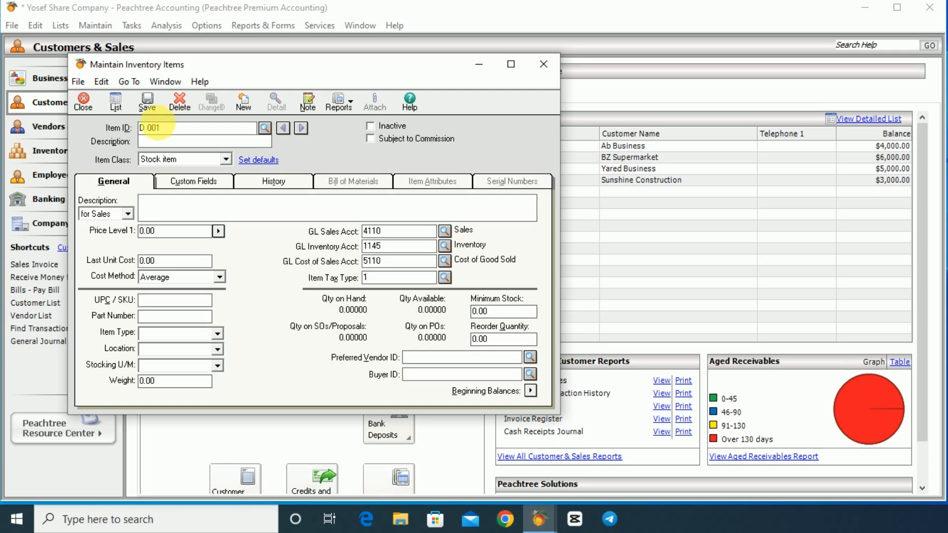
{"action": "left_click", "coordinate": [183, 143]}
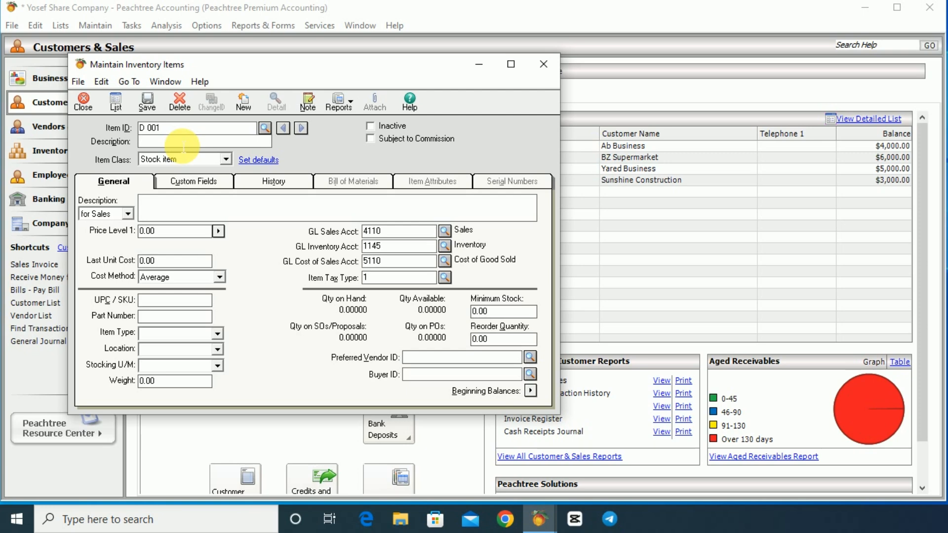
{"action": "type", "text": "d"}
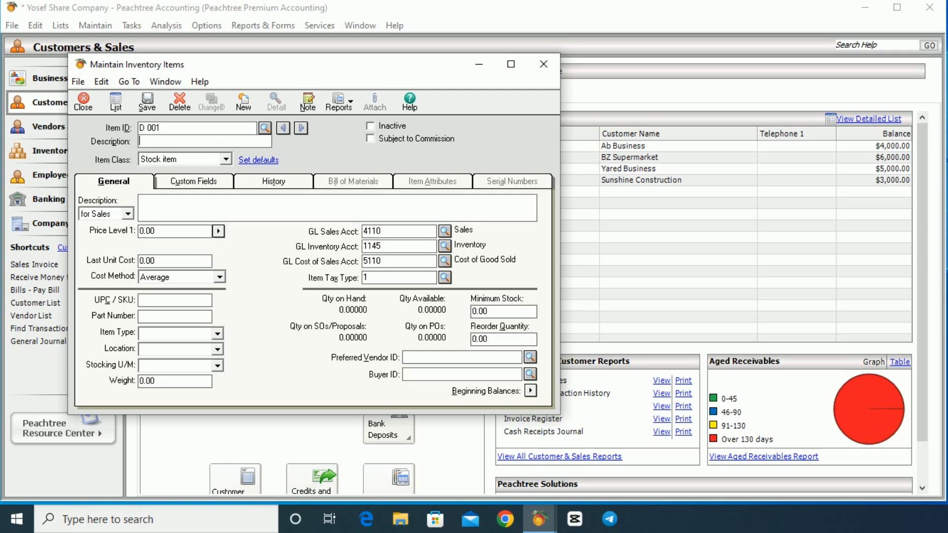
{"action": "type", "text": "ell"}
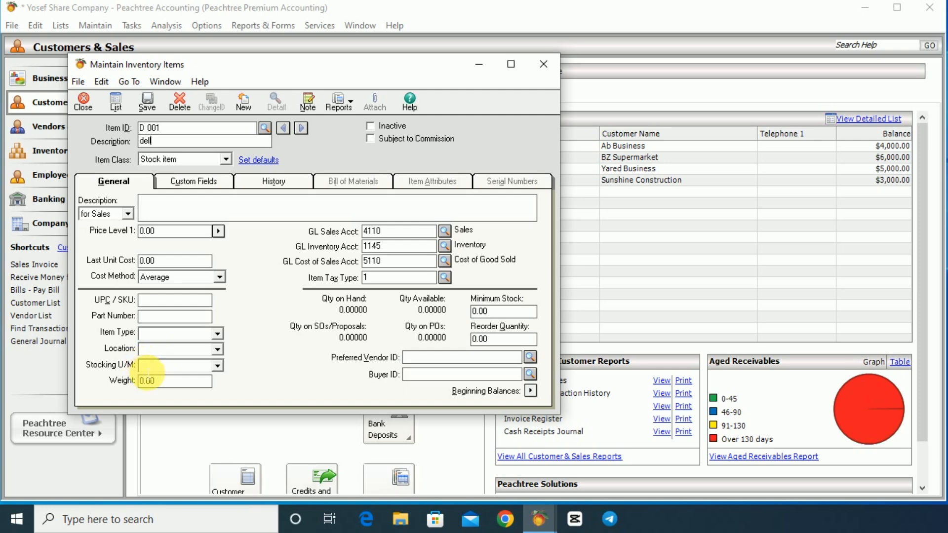
- Set item D 001's stocking unit of measure to Pieces and its location to WH-1
{"action": "left_click", "coordinate": [166, 371]}
{"action": "type", "text": "p"}
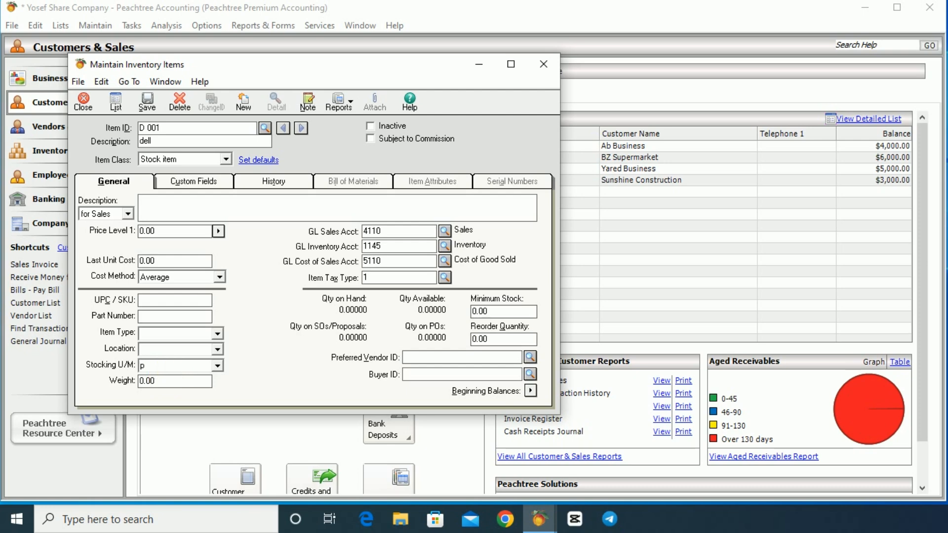
{"action": "key", "text": "BackSpace"}
{"action": "type", "text": "P"}
{"action": "type", "text": "ie"}
{"action": "type", "text": "c"}
{"action": "type", "text": "es"}
{"action": "type", "text": "WH"}
{"action": "type", "text": "-1"}
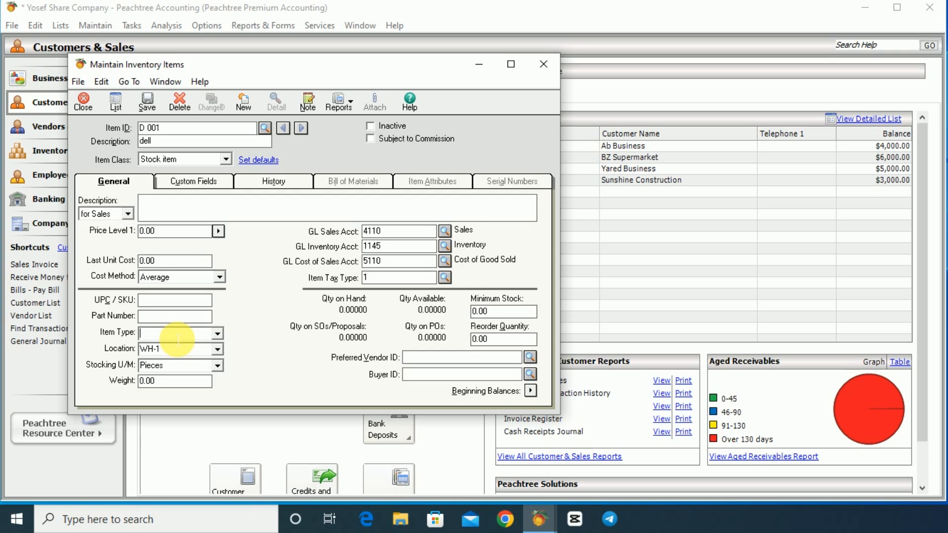
- Set the item type of item D 001 to Desktop
{"action": "type", "text": "De"}
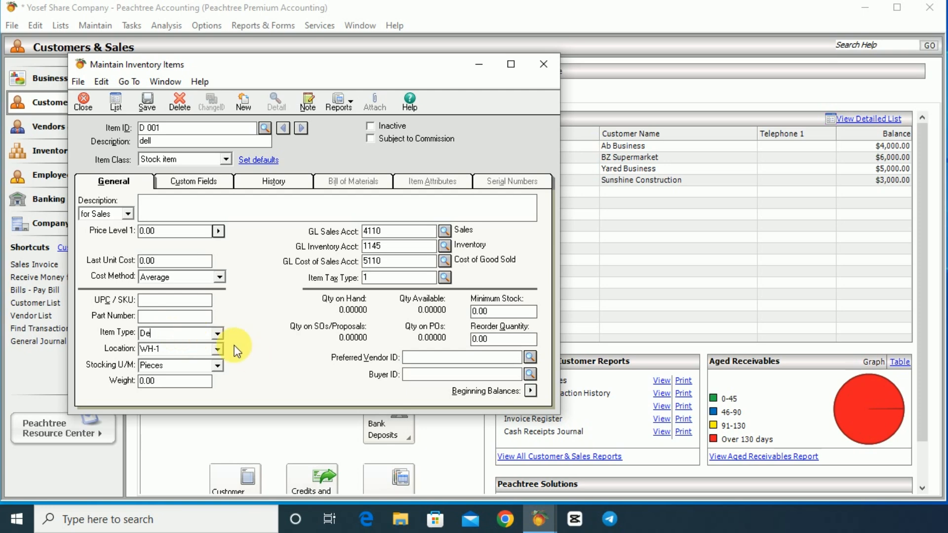
{"action": "left_click", "coordinate": [217, 334]}
{"action": "type", "text": "sktop"}
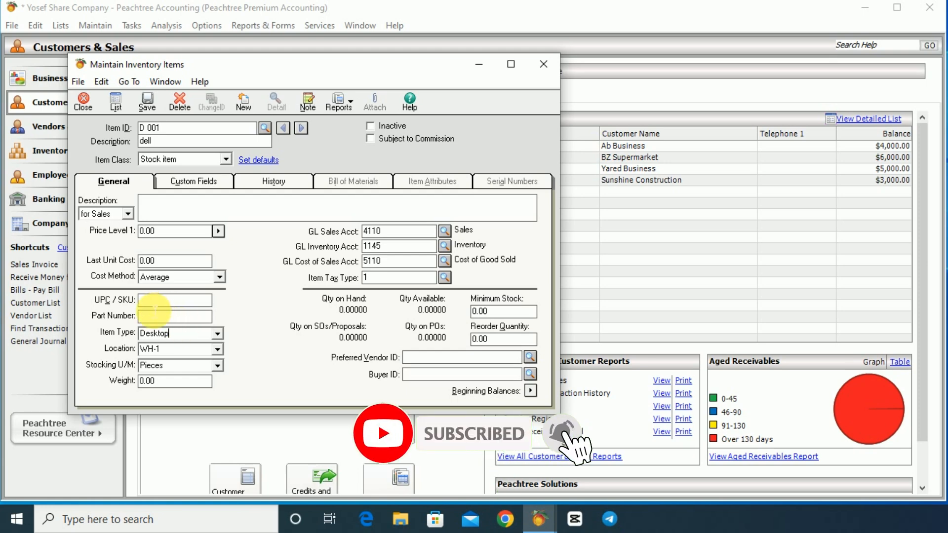
{"action": "left_click", "coordinate": [179, 261]}
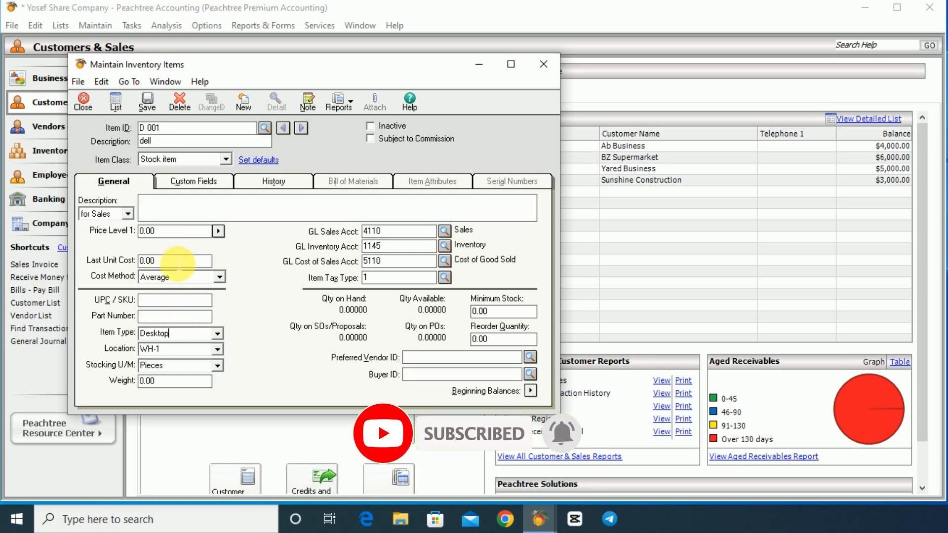
{"action": "left_click", "coordinate": [177, 231]}
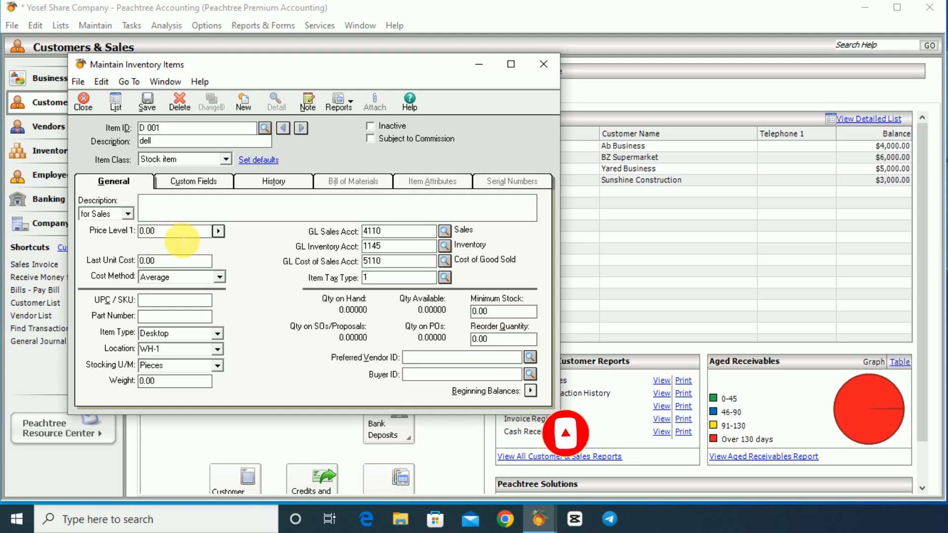
{"action": "left_click", "coordinate": [174, 262]}
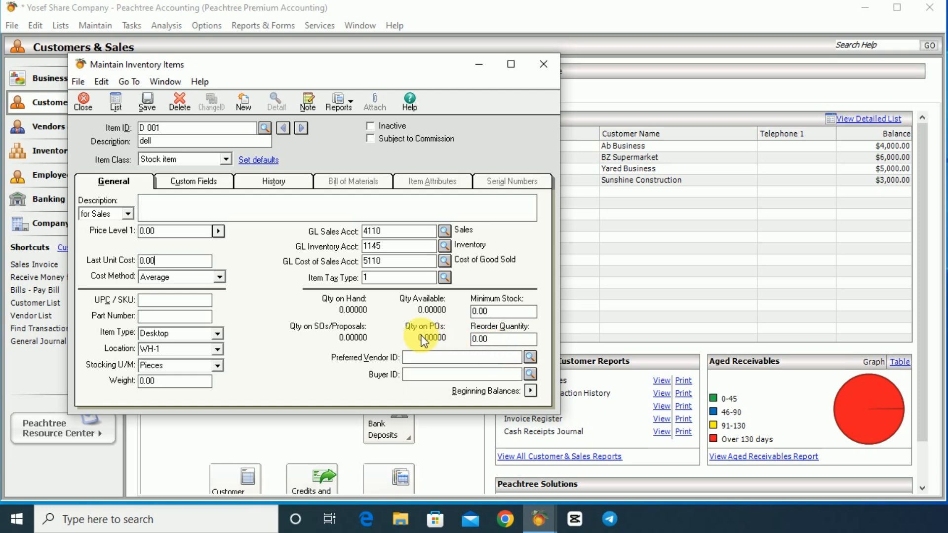
- Save item D 001 and enter its beginning balance with a quantity of 10 at a unit cost of 500
{"action": "left_click", "coordinate": [531, 391]}
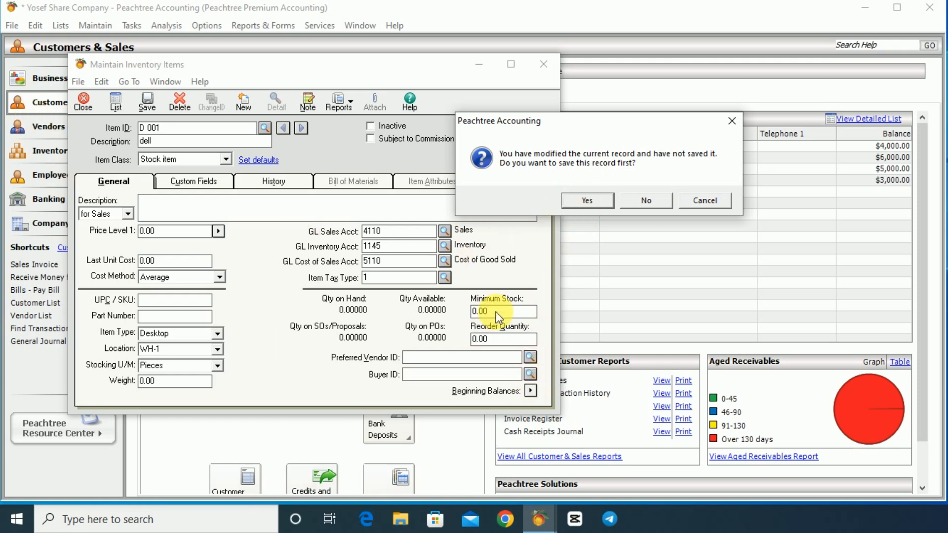
{"action": "left_click", "coordinate": [577, 202]}
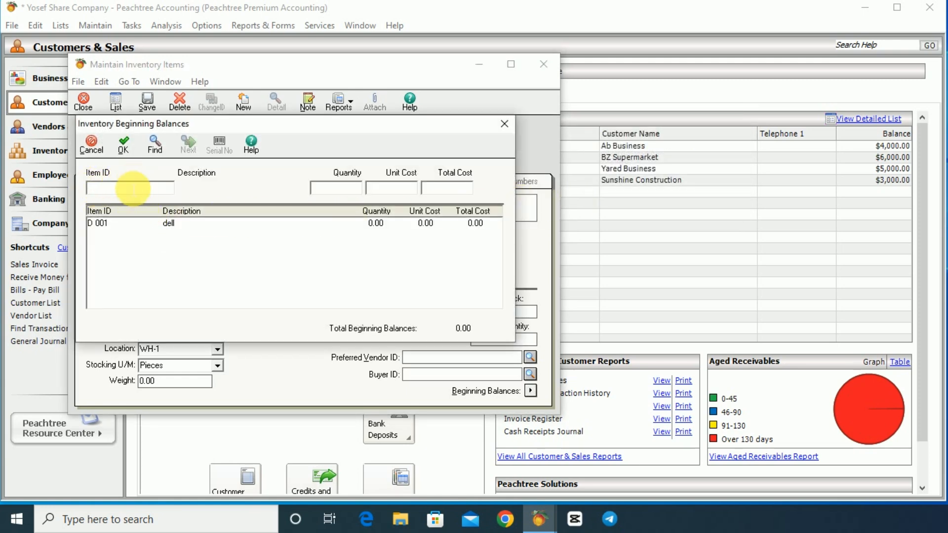
{"action": "left_click", "coordinate": [108, 222]}
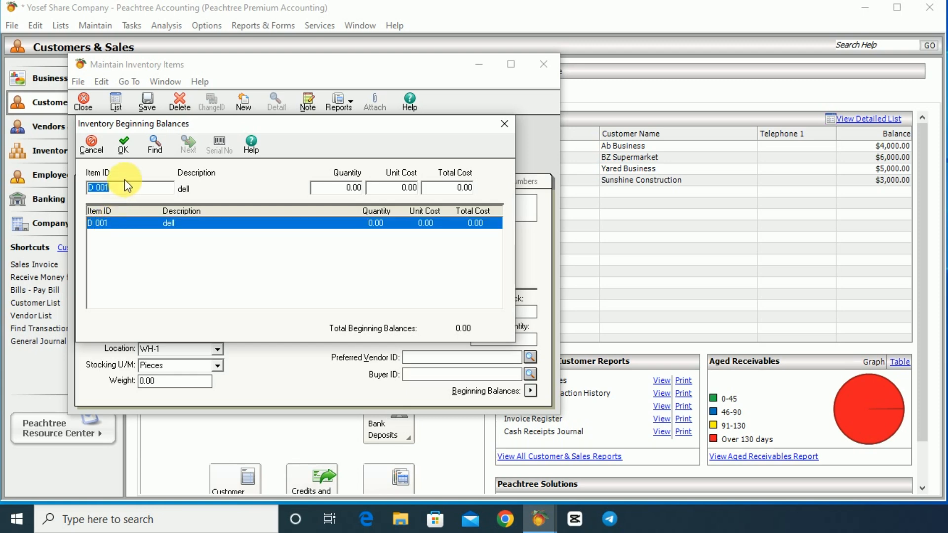
{"action": "left_click", "coordinate": [346, 187]}
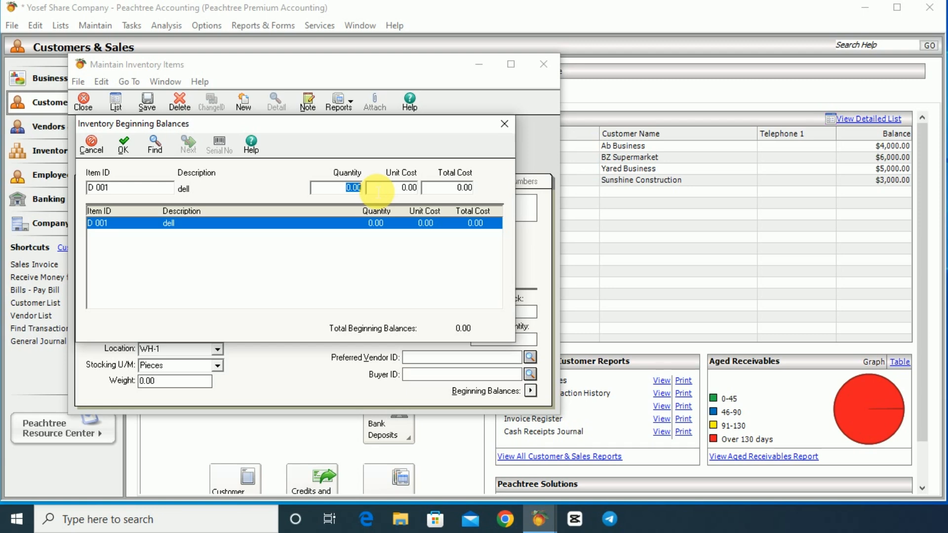
{"action": "type", "text": "10"}
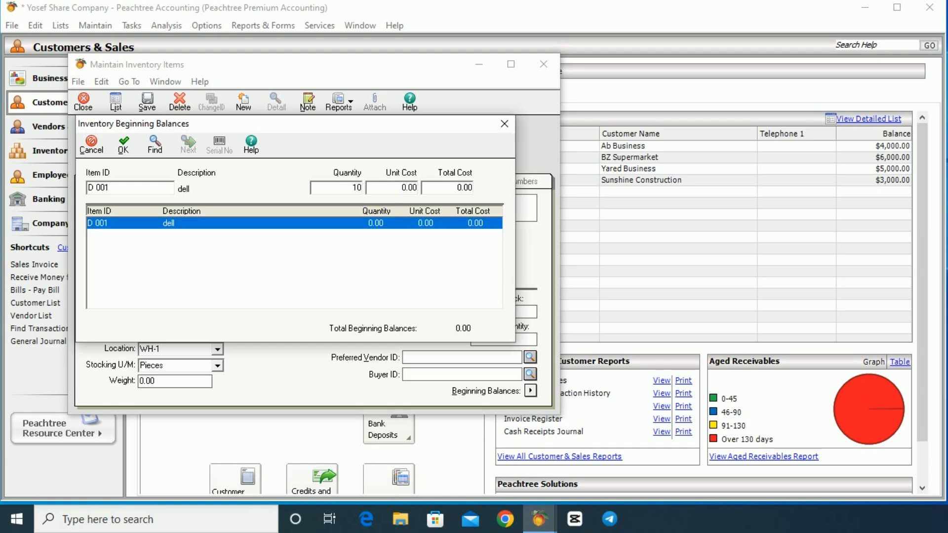
{"action": "left_click", "coordinate": [402, 188]}
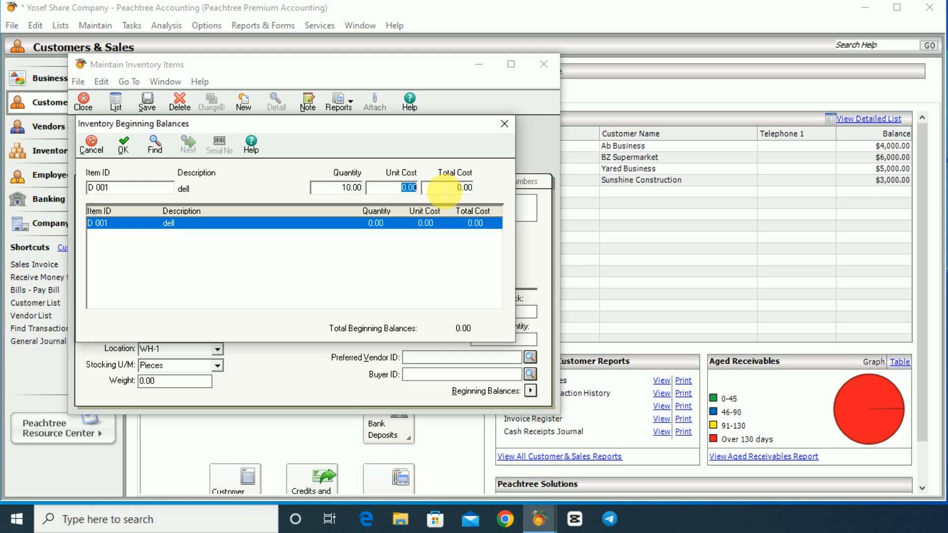
{"action": "type", "text": "500"}
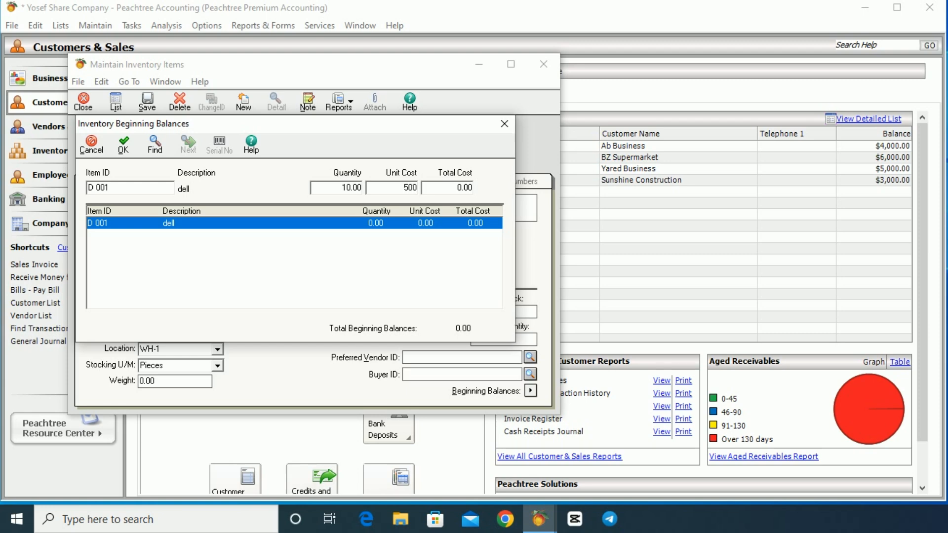
{"action": "left_click", "coordinate": [124, 144]}
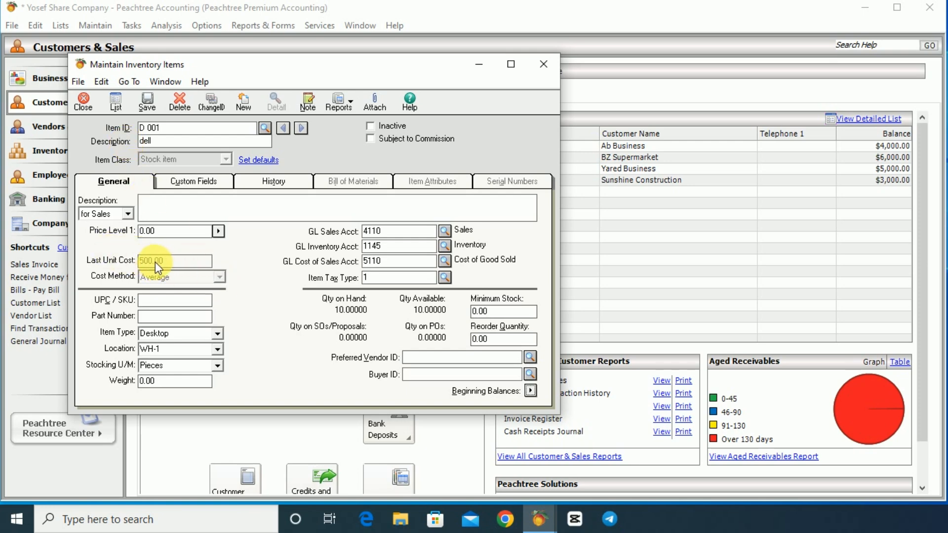
- Reopen the inventory beginning balances and check the quantity and costs entered for item D 001
{"action": "left_click", "coordinate": [530, 391]}
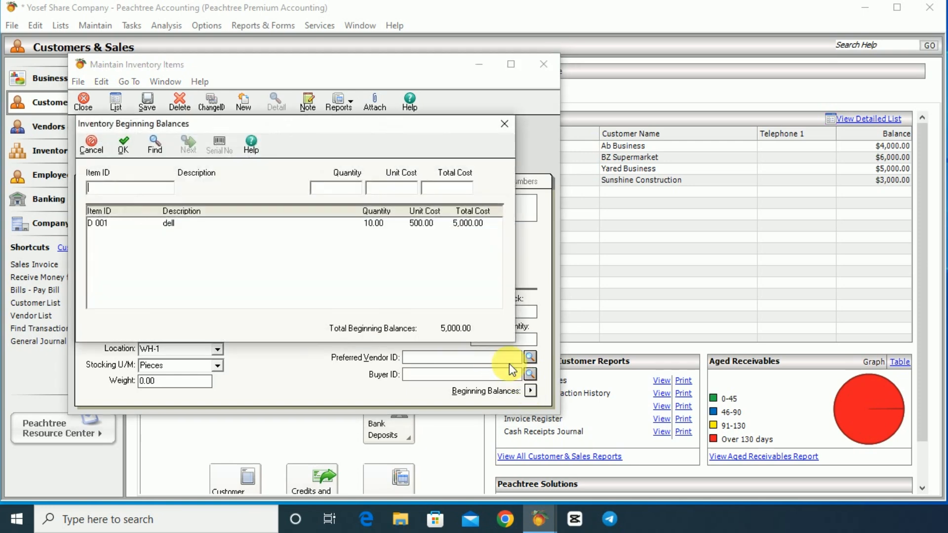
{"action": "left_click", "coordinate": [422, 225]}
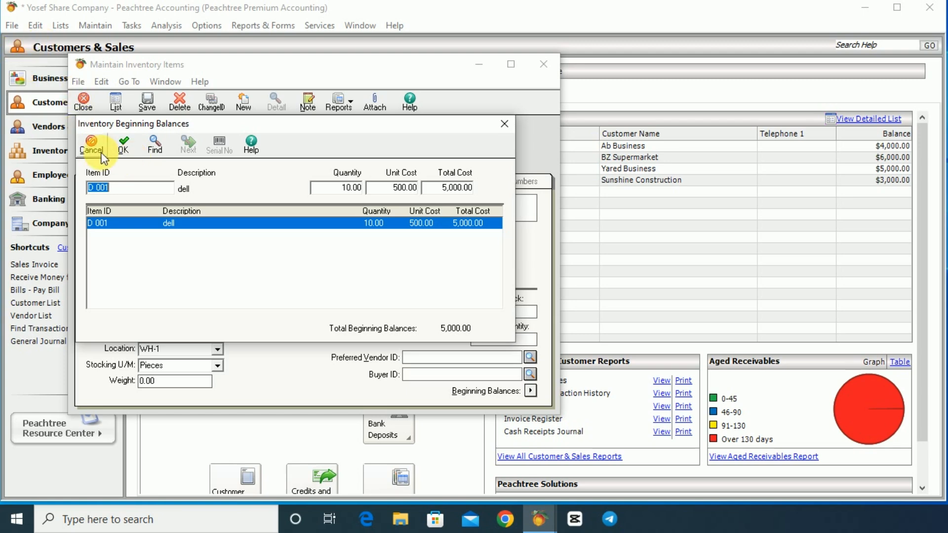
{"action": "left_click", "coordinate": [125, 145]}
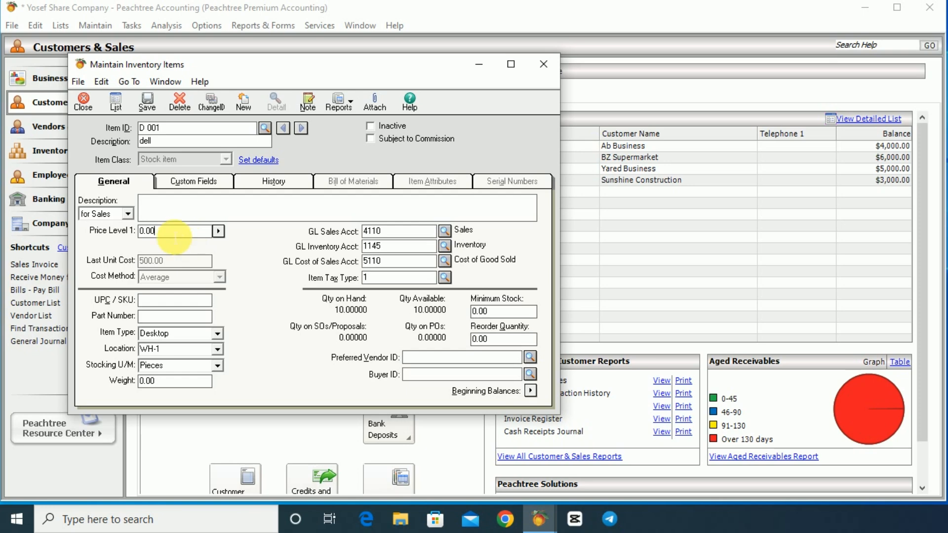
- Set item D 001's Price Level 1 to 550 and save the item
{"action": "left_click_drag", "start_coordinate": [159, 230], "coordinate": [140, 236]}
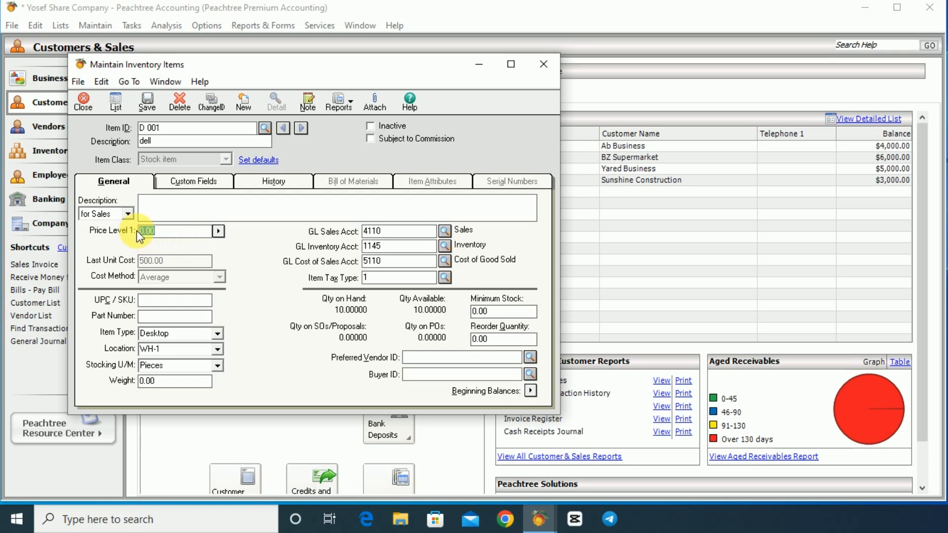
{"action": "left_click", "coordinate": [219, 231]}
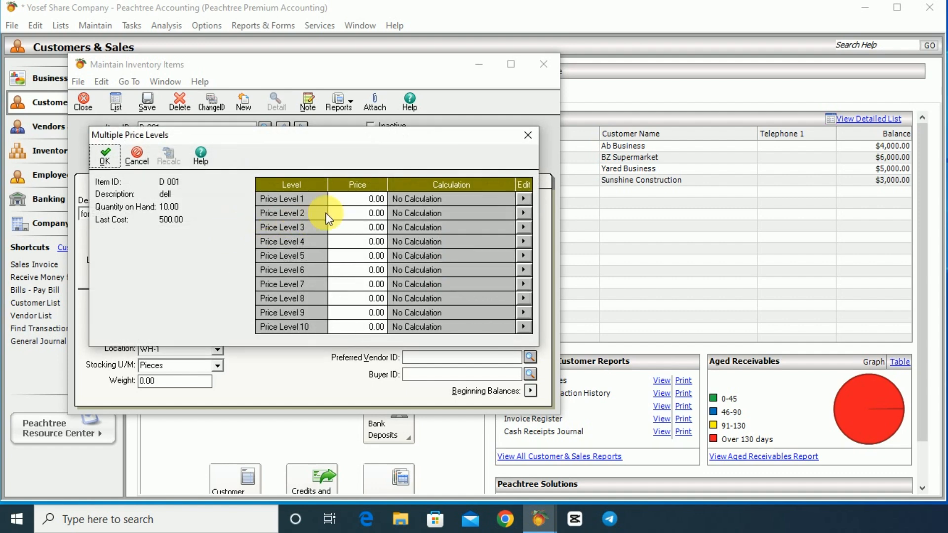
{"action": "left_click", "coordinate": [528, 135]}
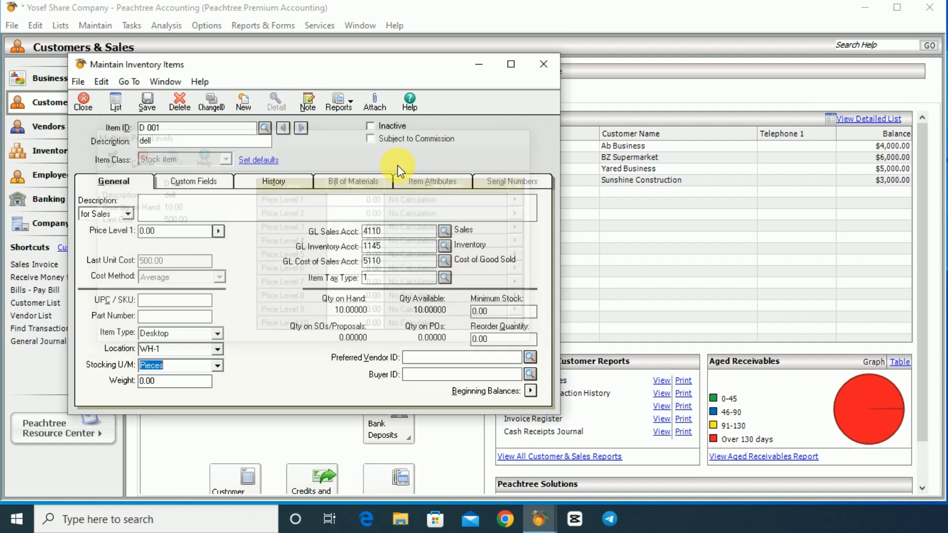
{"action": "left_click", "coordinate": [148, 231]}
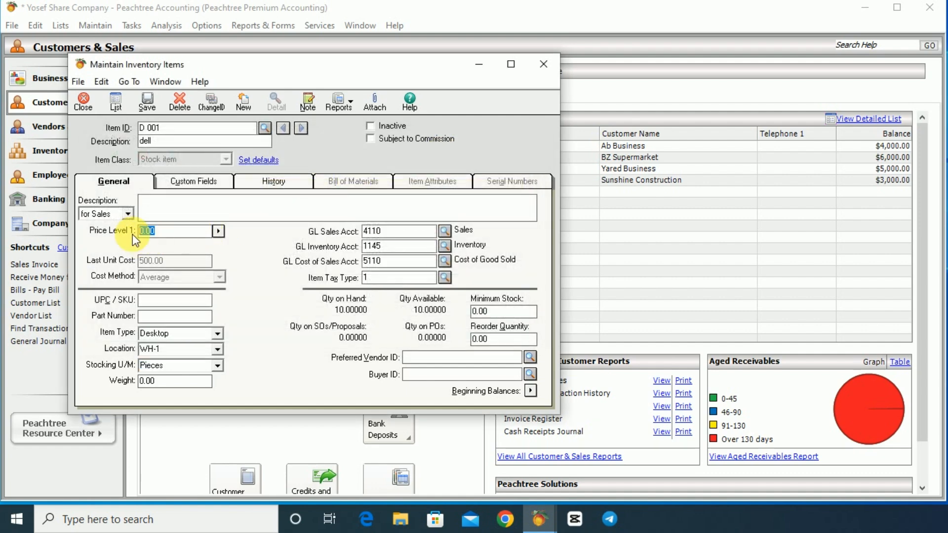
{"action": "type", "text": "550"}
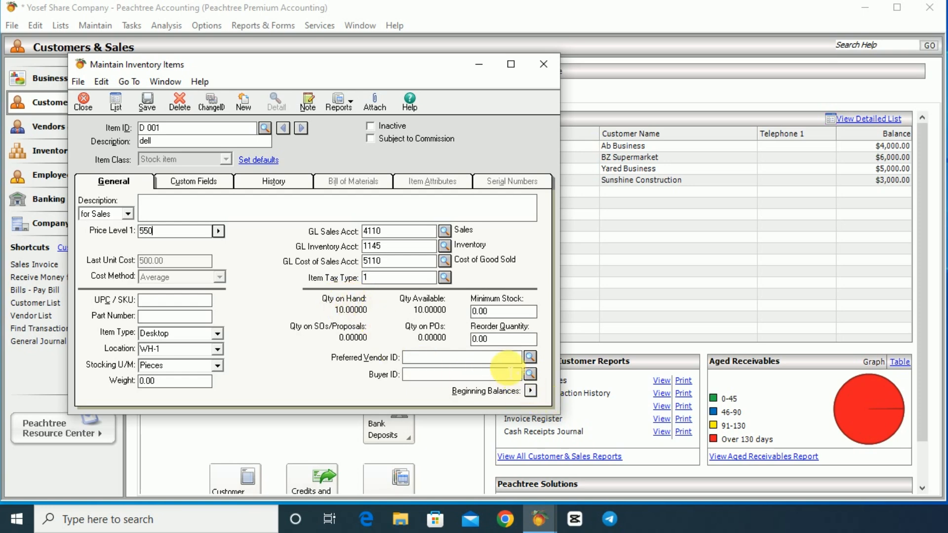
{"action": "left_click", "coordinate": [146, 101]}
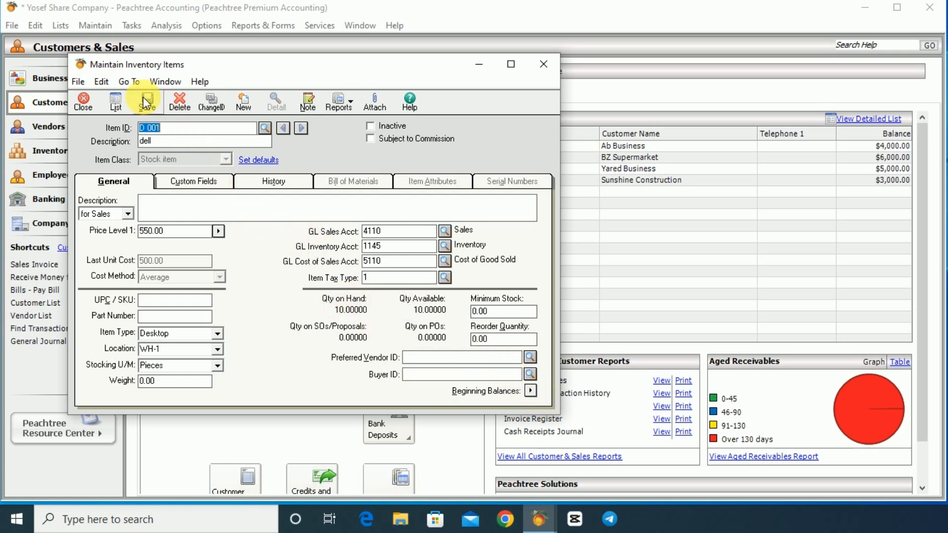
- Start a new inventory item with the ID T001 and the description Toshiba
{"action": "left_click", "coordinate": [242, 103]}
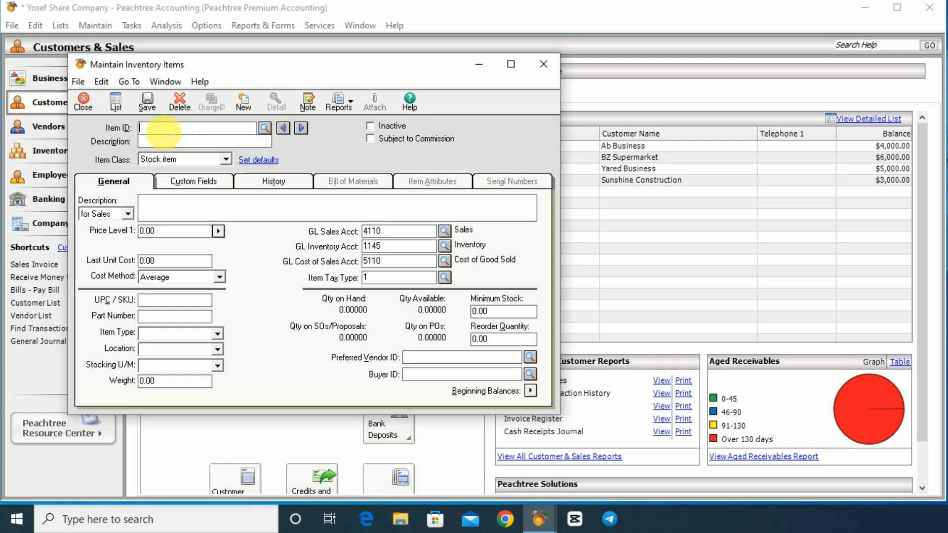
{"action": "type", "text": "T"}
{"action": "type", "text": "O"}
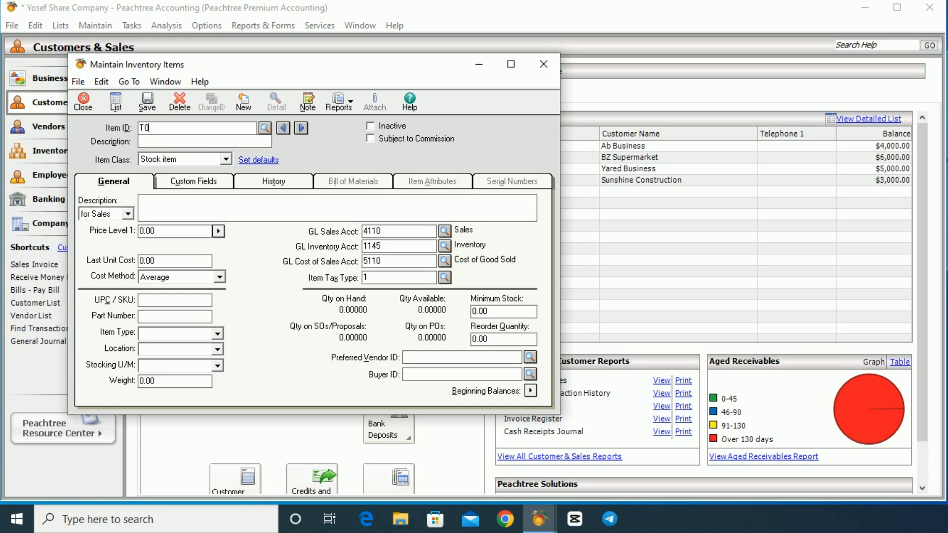
{"action": "type", "text": "01"}
{"action": "left_click", "coordinate": [158, 141]}
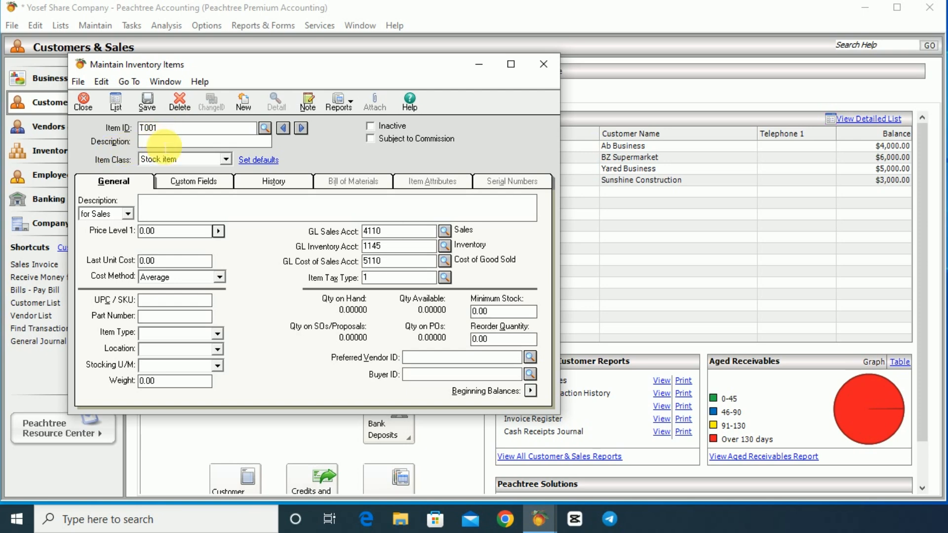
{"action": "type", "text": "T"}
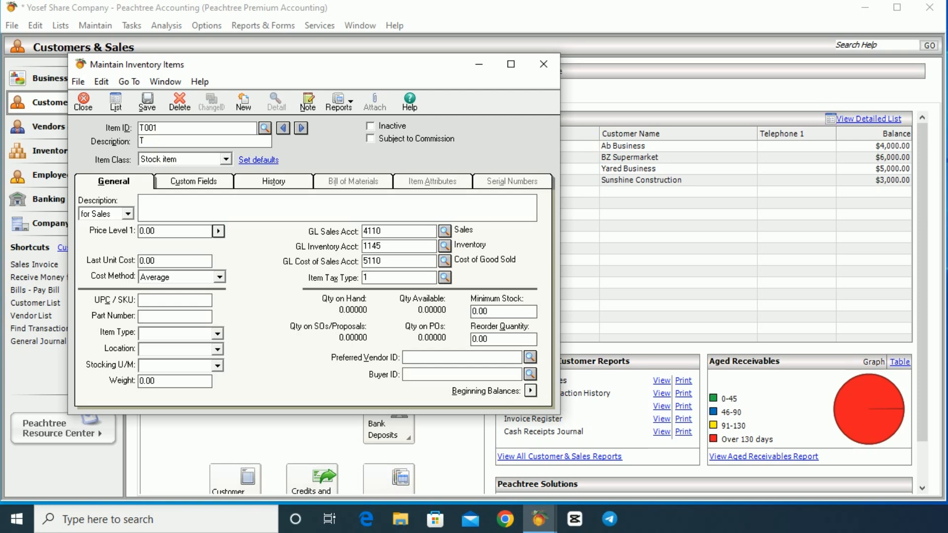
{"action": "type", "text": "oshiba"}
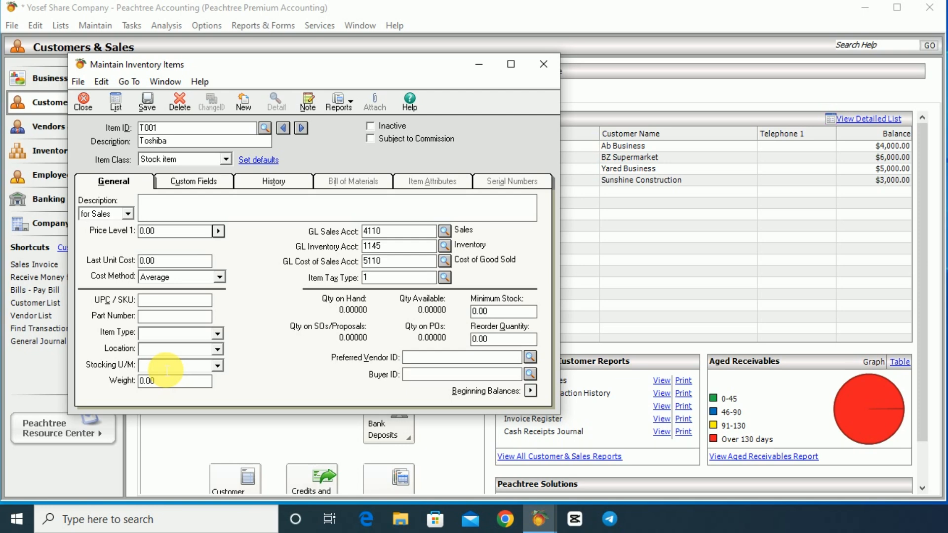
- Set item T001's stocking unit of measure to Pieces and its location to shel B -12
{"action": "left_click", "coordinate": [220, 366]}
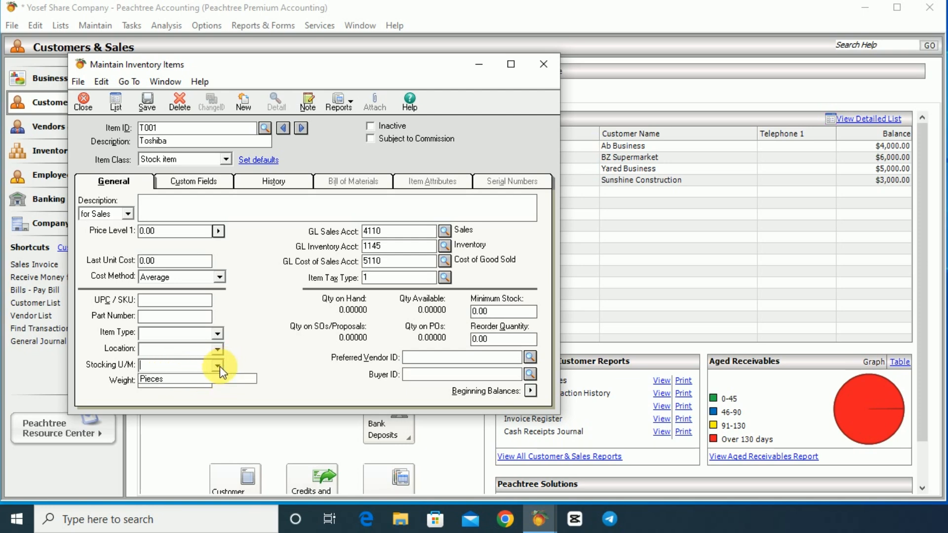
{"action": "left_click", "coordinate": [167, 379]}
{"action": "left_click", "coordinate": [182, 355]}
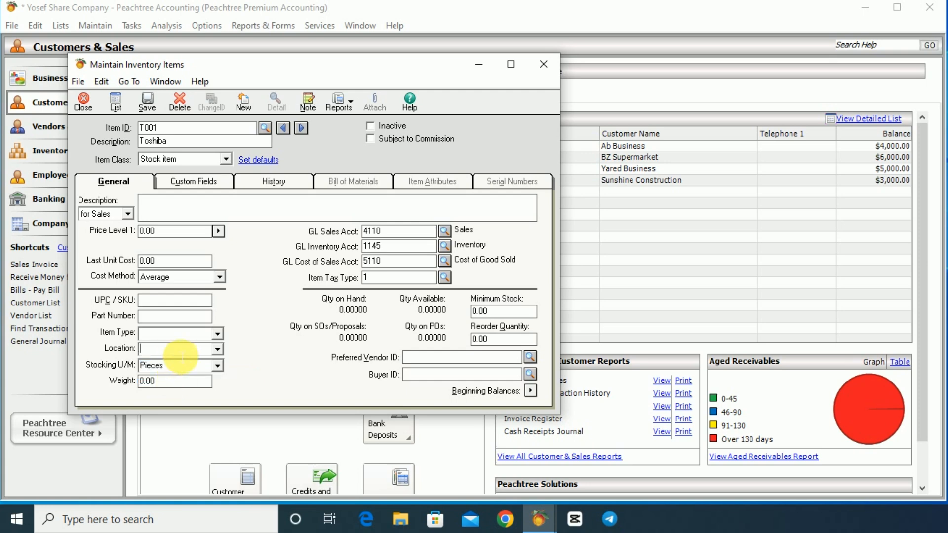
{"action": "left_click", "coordinate": [218, 349]}
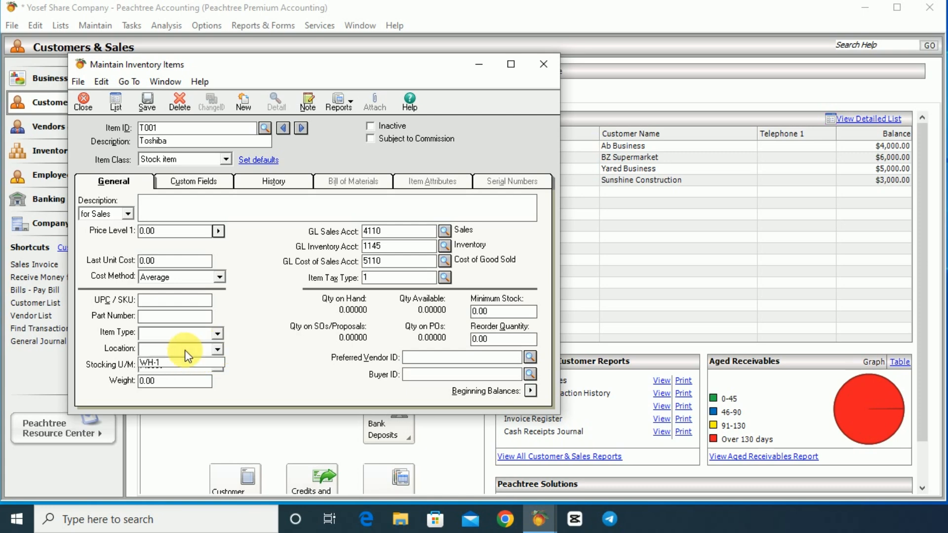
{"action": "left_click", "coordinate": [159, 351]}
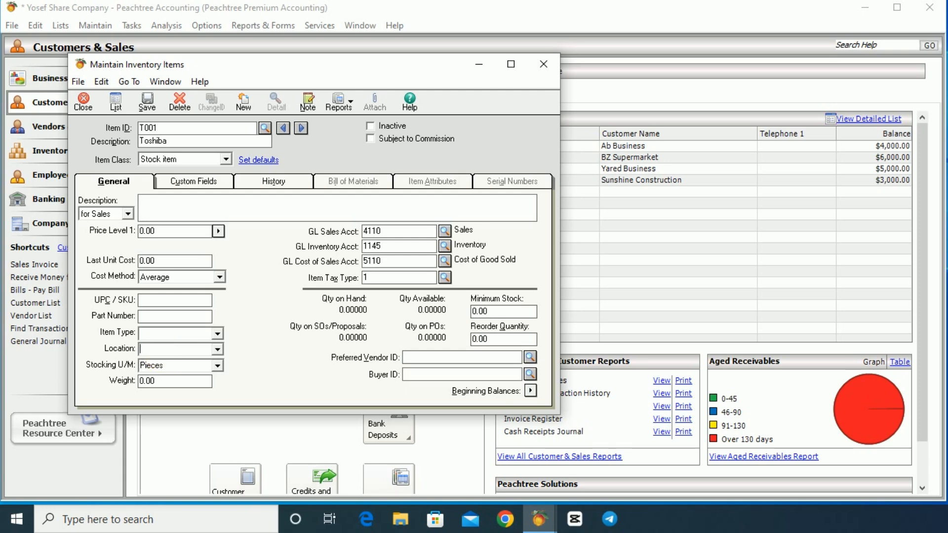
{"action": "type", "text": "shel B -12"}
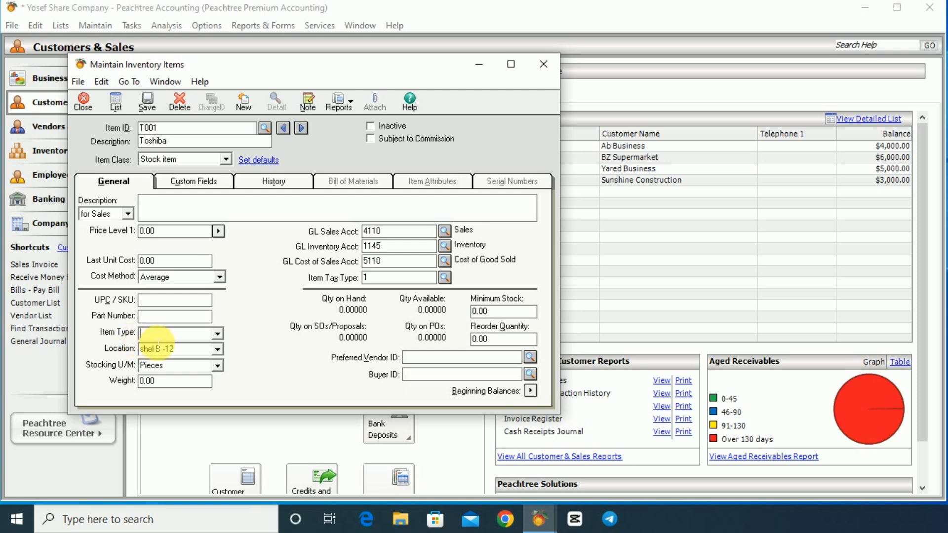
- Set item T001's item type to Laptop and open the inventory beginning balances, saving the record first
{"action": "type", "text": "La"}
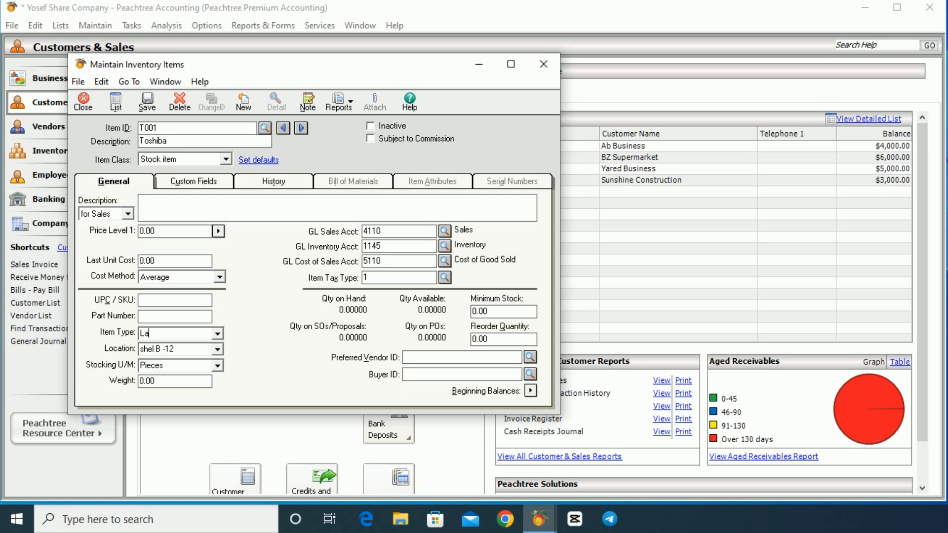
{"action": "type", "text": "ptop"}
{"action": "left_click", "coordinate": [531, 391]}
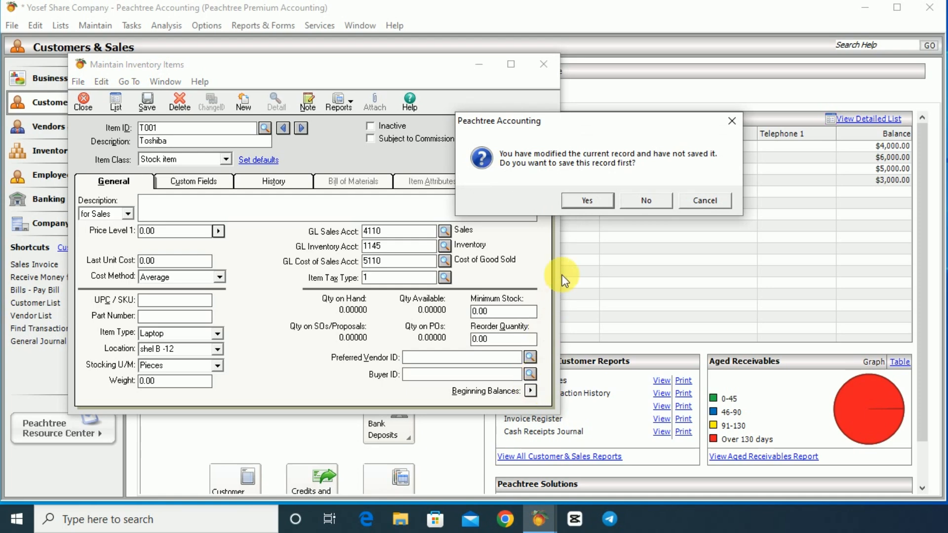
{"action": "left_click", "coordinate": [583, 201]}
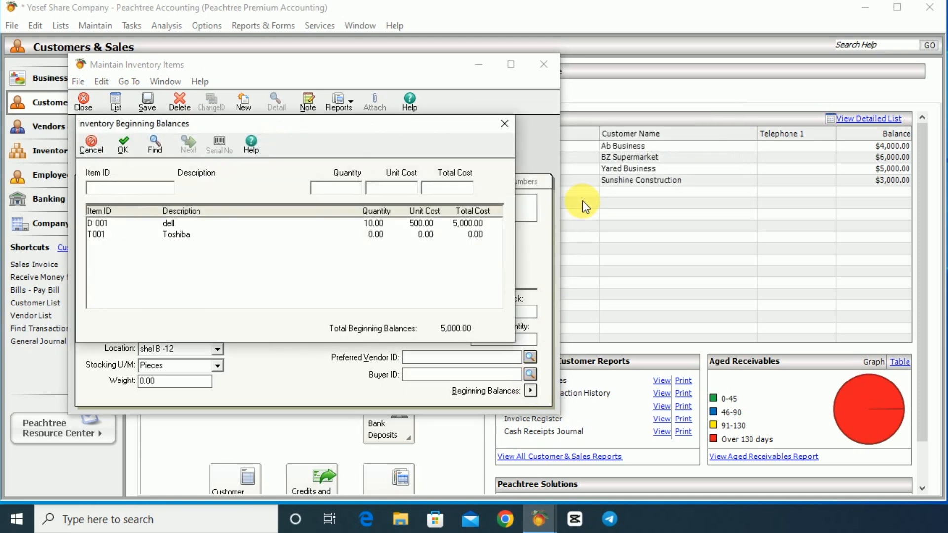
- Enter item T001's beginning balance with a quantity of 200 and a unit cost of 25000, and confirm the beginning balances
{"action": "left_click", "coordinate": [179, 235]}
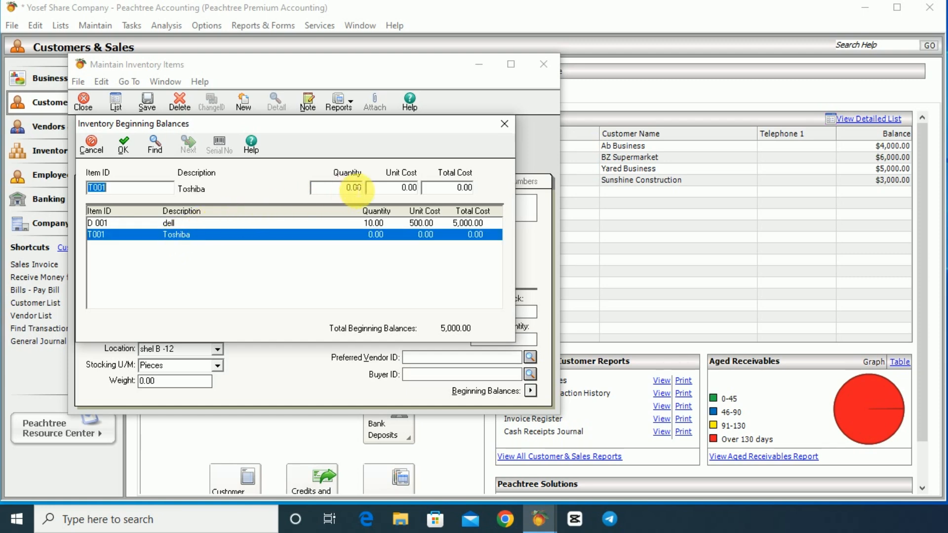
{"action": "left_click", "coordinate": [354, 187]}
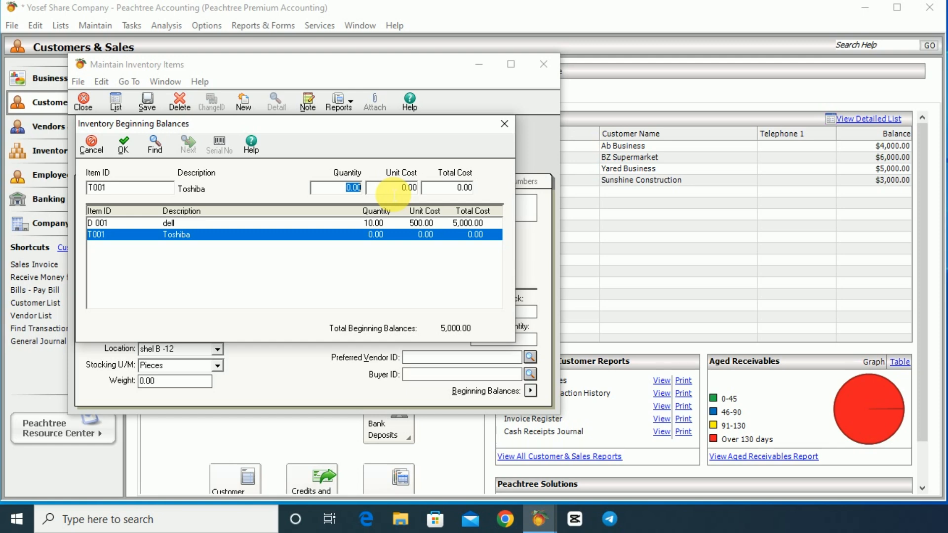
{"action": "type", "text": "200"}
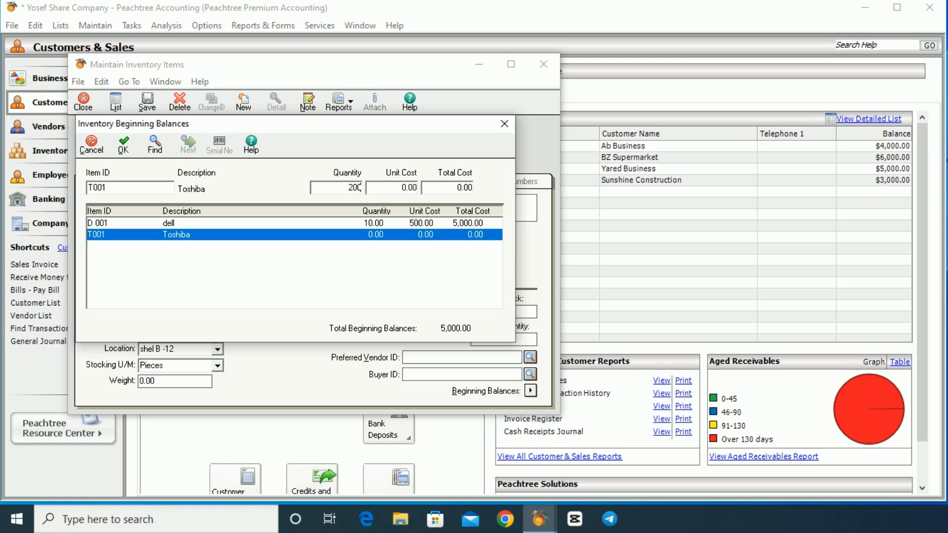
{"action": "left_click", "coordinate": [413, 187]}
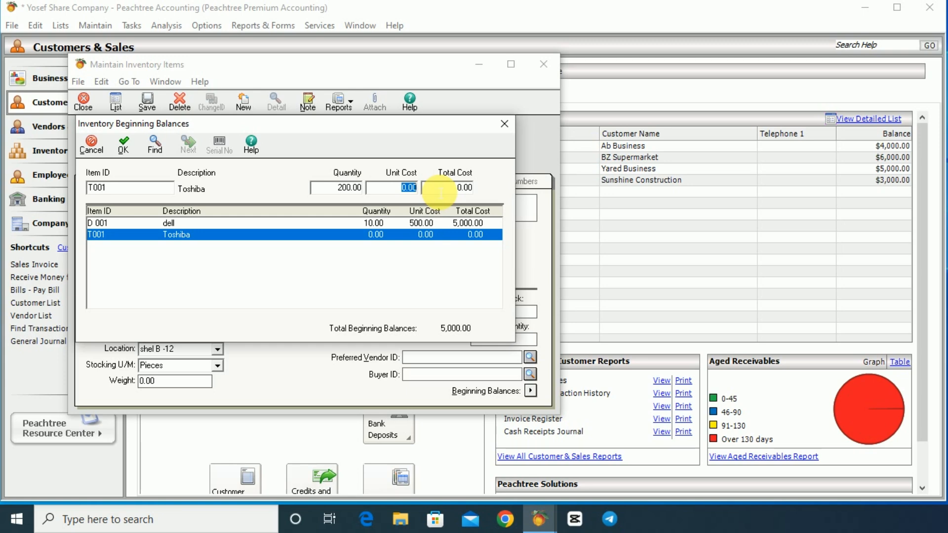
{"action": "type", "text": "2500"}
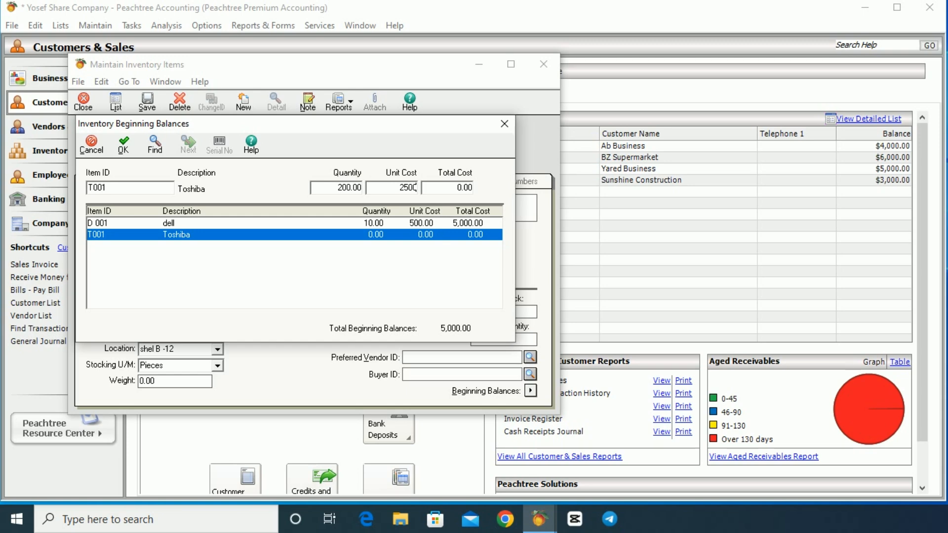
{"action": "type", "text": "0"}
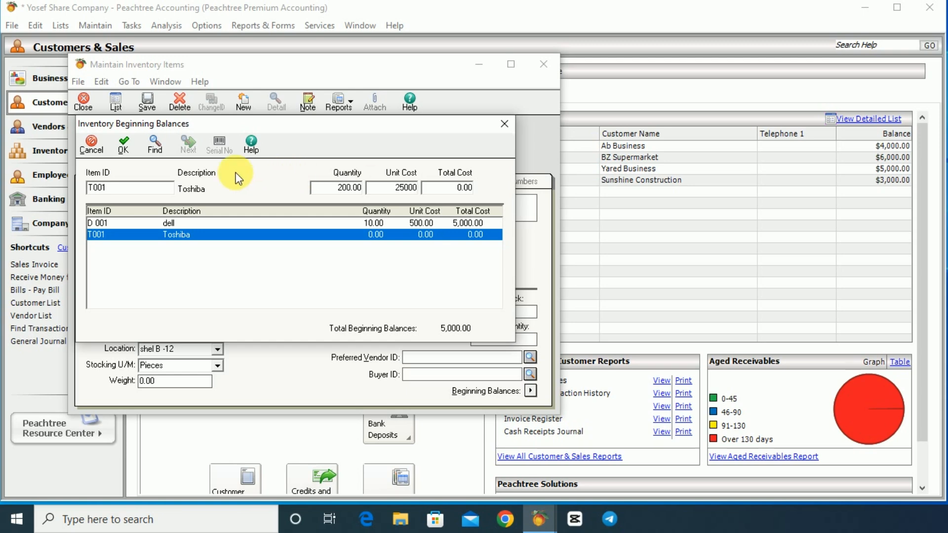
{"action": "left_click", "coordinate": [125, 144]}
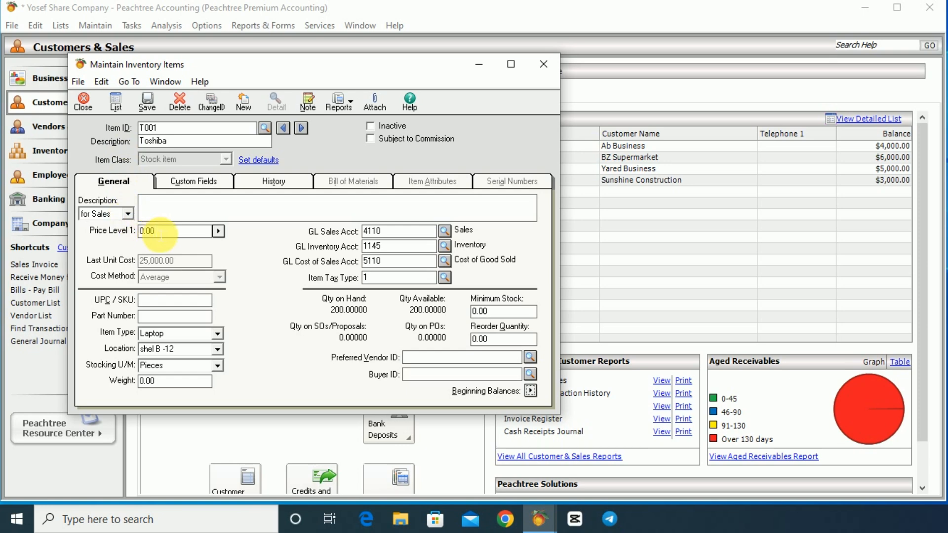
- Set item T001's Price Level 1 to 30000 and save the item
{"action": "left_click", "coordinate": [154, 232]}
{"action": "left_click_drag", "start_coordinate": [155, 232], "coordinate": [135, 236]}
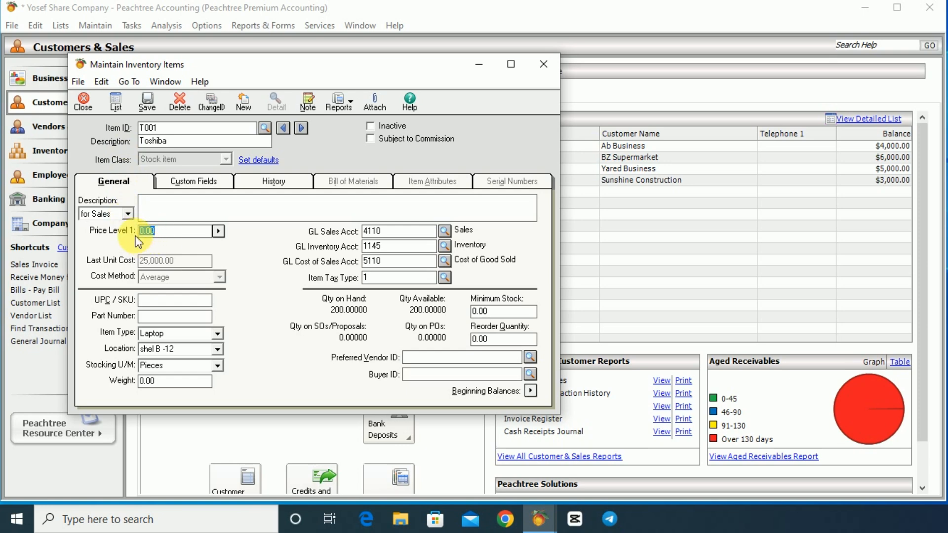
{"action": "type", "text": "30000"}
{"action": "left_click", "coordinate": [147, 105]}
- Start a new inventory item with the ID A 001 and the description Apple
{"action": "left_click", "coordinate": [246, 102]}
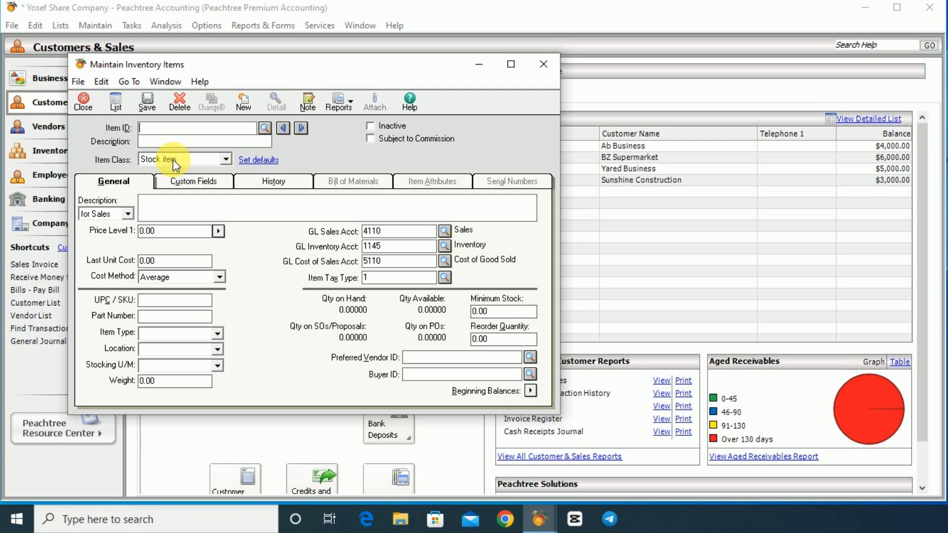
{"action": "type", "text": "A 001"}
{"action": "left_click", "coordinate": [183, 142]}
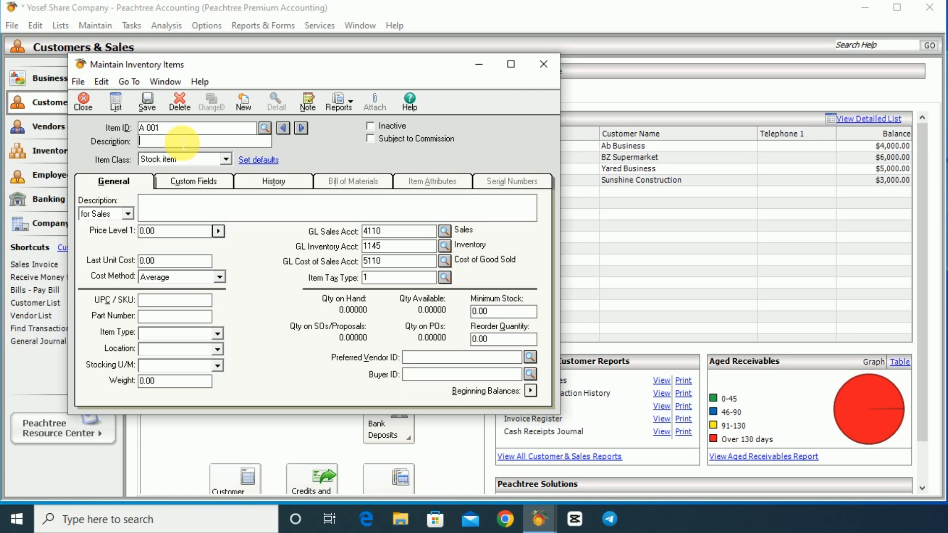
{"action": "type", "text": "a"}
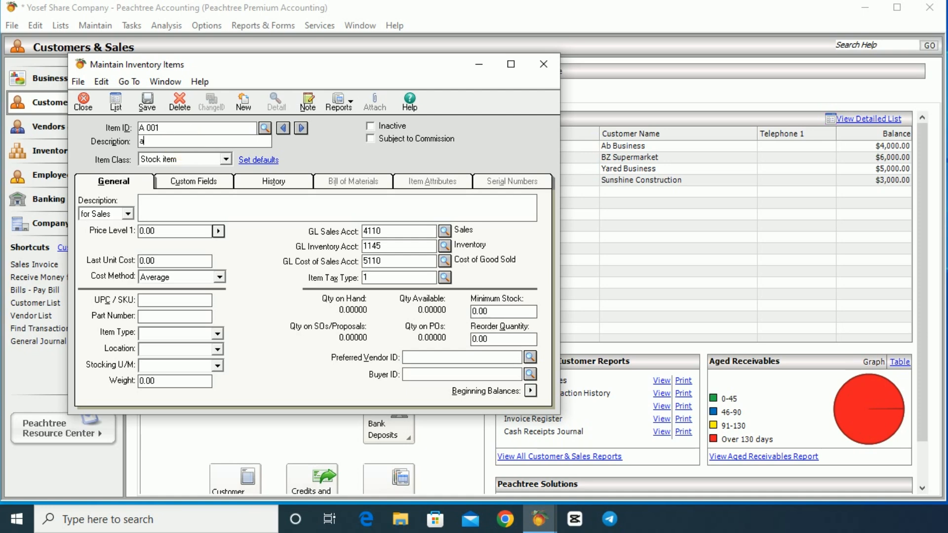
{"action": "key", "text": "BackSpace"}
{"action": "type", "text": "Apple"}
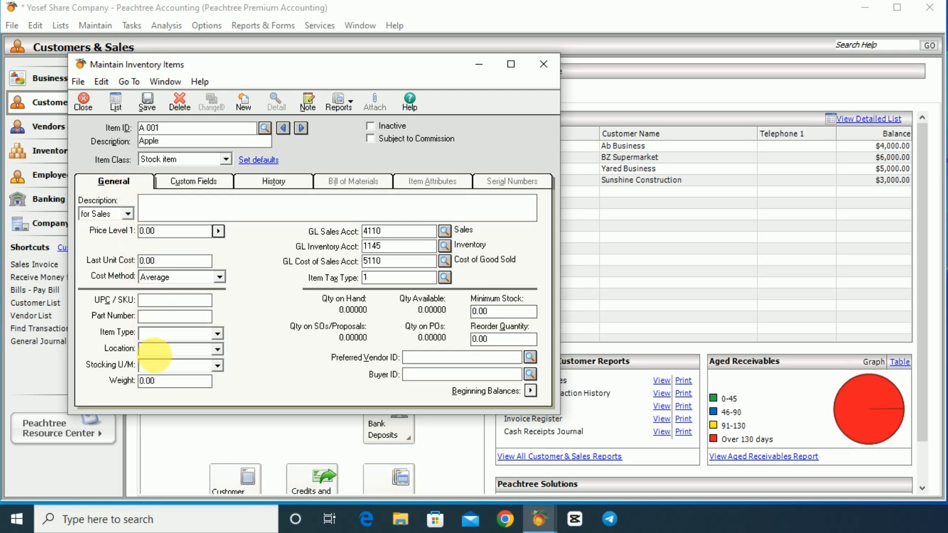
- Set item A 001's stocking unit of measure to Pieces and its location to shel B -12
{"action": "left_click", "coordinate": [163, 368]}
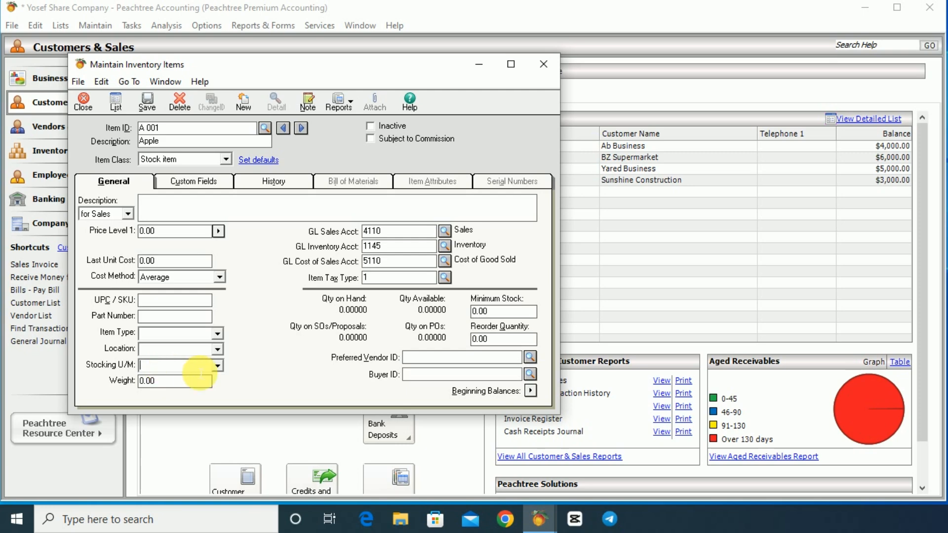
{"action": "left_click", "coordinate": [217, 366]}
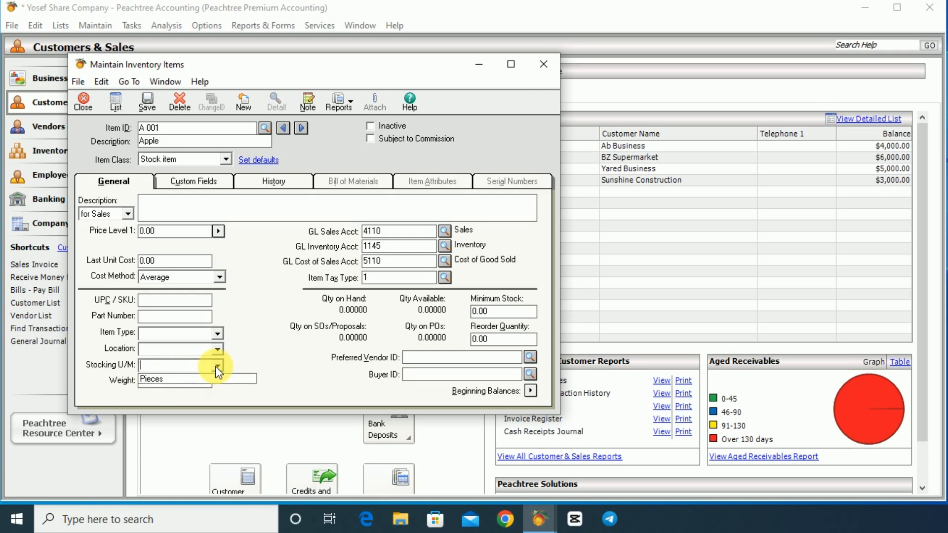
{"action": "left_click", "coordinate": [172, 378]}
{"action": "left_click", "coordinate": [217, 349]}
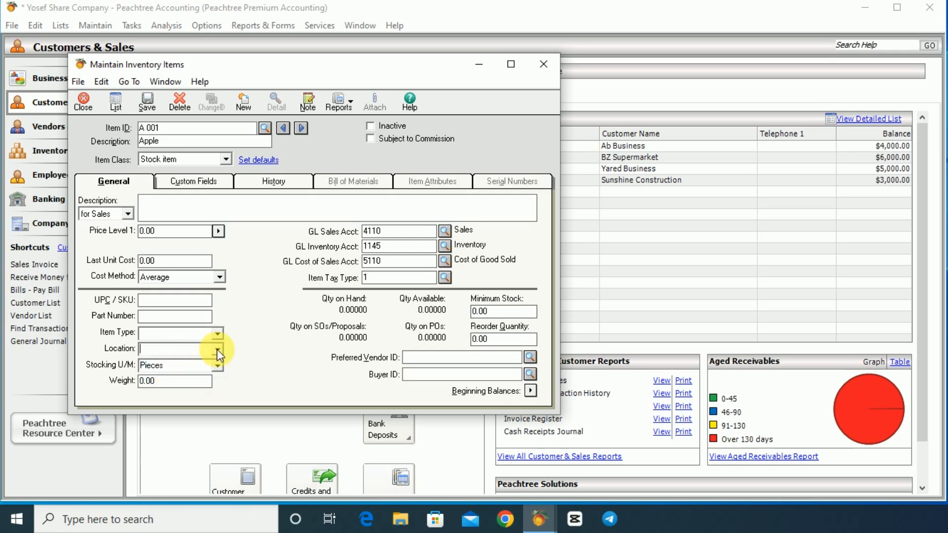
{"action": "left_click", "coordinate": [217, 348]}
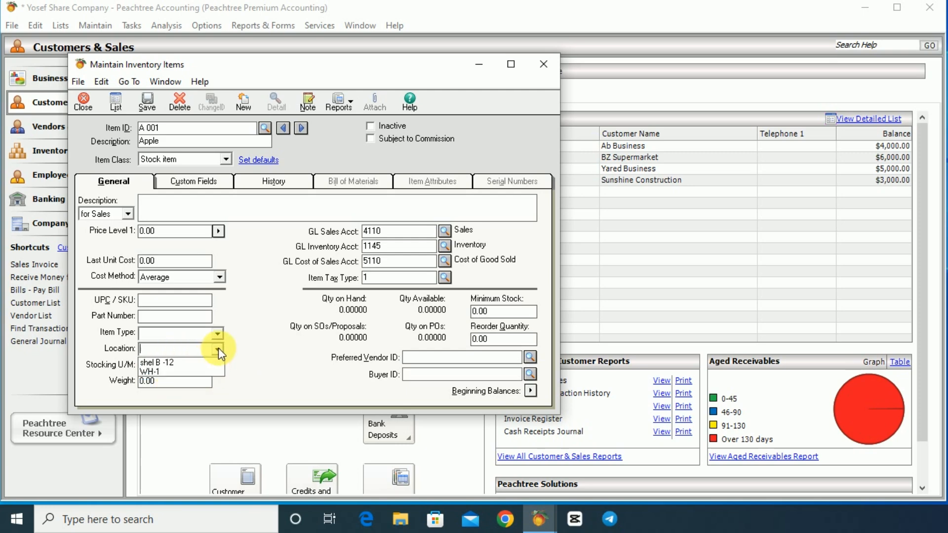
{"action": "left_click", "coordinate": [178, 362]}
- Set item A 001's item type to Laptop and open the inventory beginning balances, saving the record first
{"action": "left_click", "coordinate": [183, 338]}
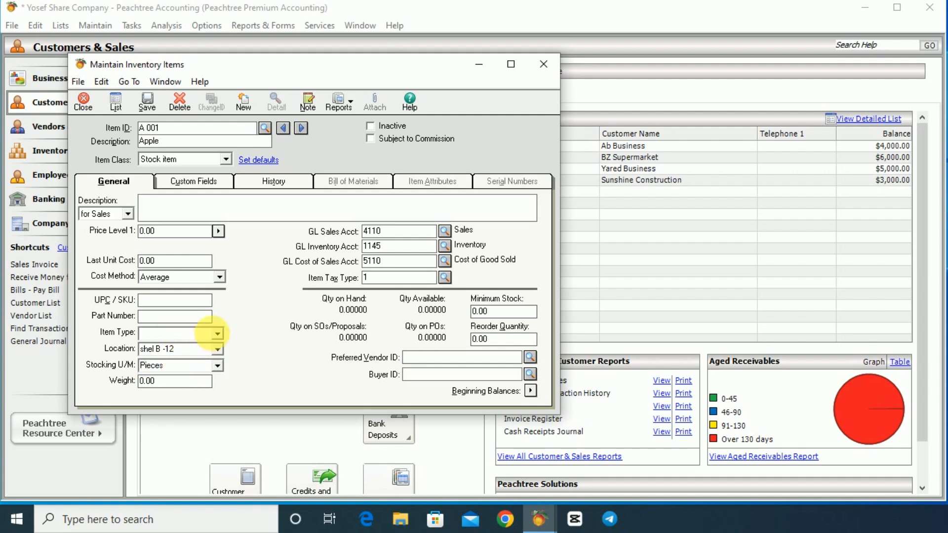
{"action": "left_click", "coordinate": [217, 333]}
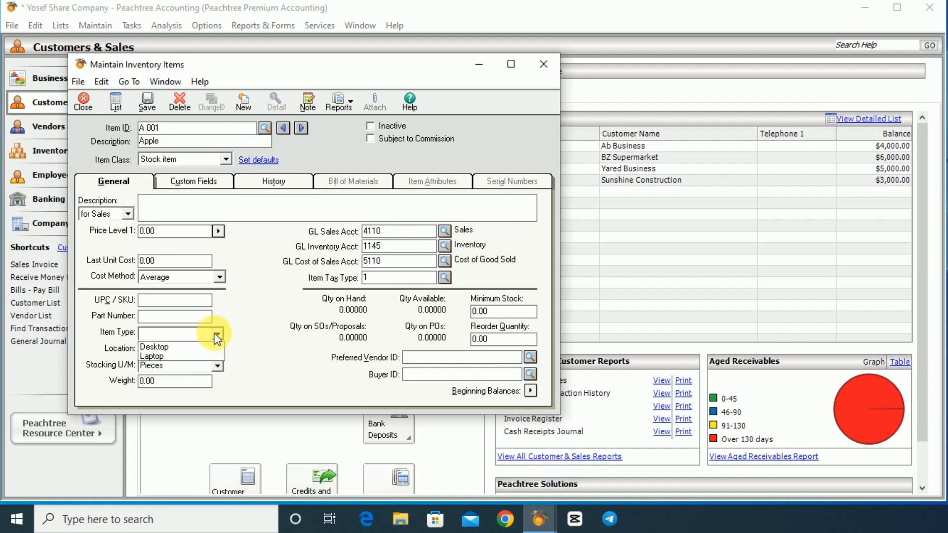
{"action": "left_click", "coordinate": [162, 356]}
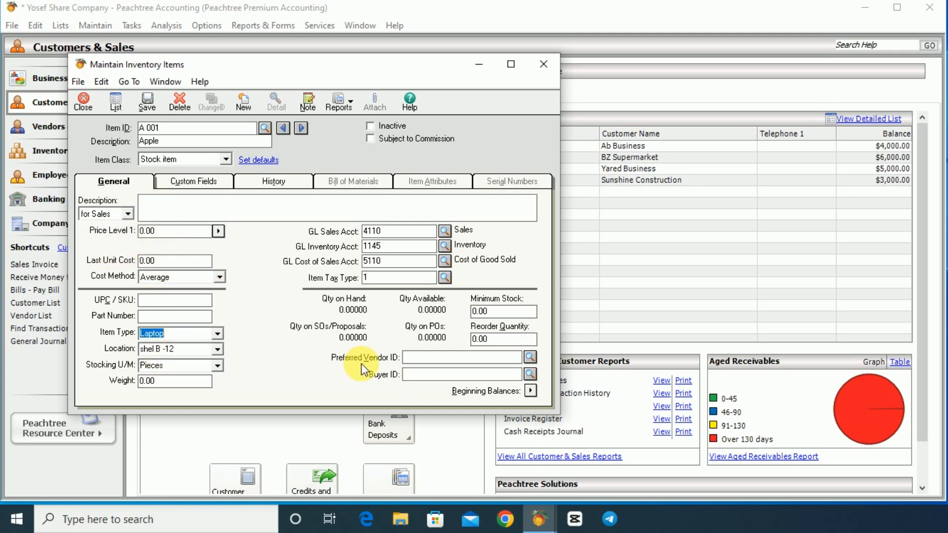
{"action": "left_click", "coordinate": [530, 392]}
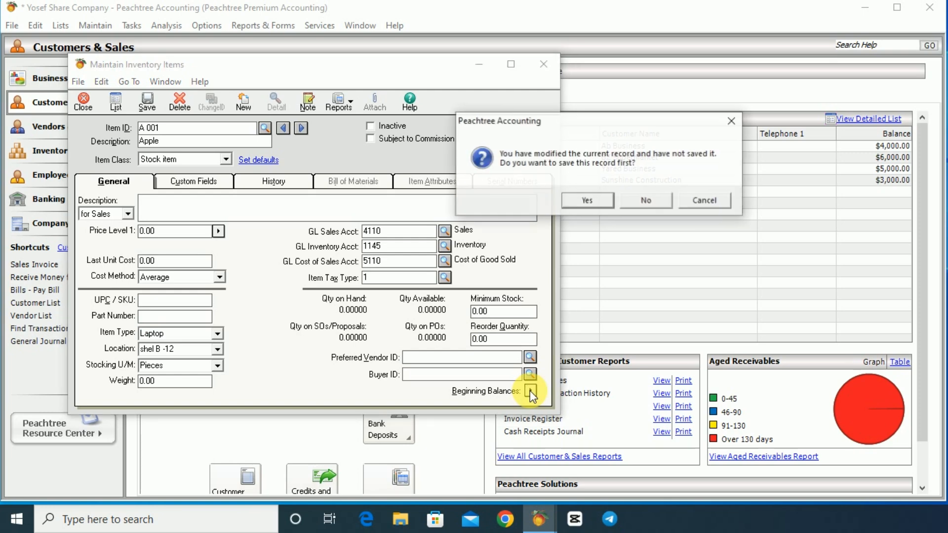
{"action": "left_click", "coordinate": [590, 202]}
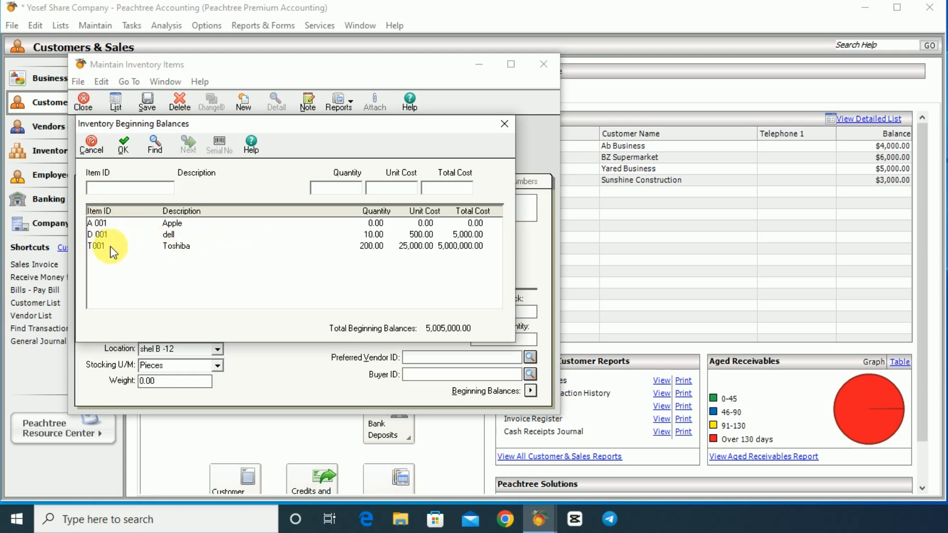
- Enter item A 001's beginning balance with a quantity of 650 and a unit cost of 50000, and confirm the beginning balances
{"action": "left_click", "coordinate": [166, 224]}
{"action": "left_click", "coordinate": [348, 187]}
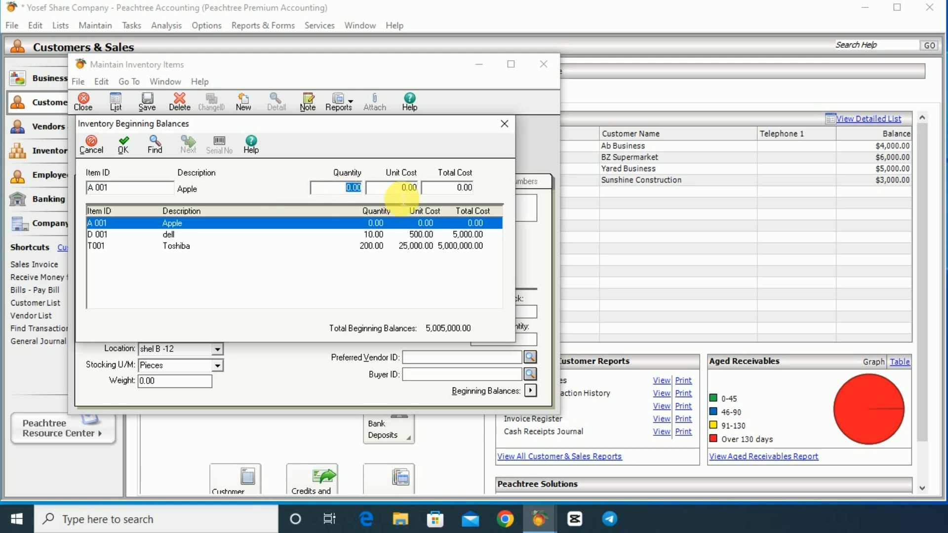
{"action": "type", "text": "650"}
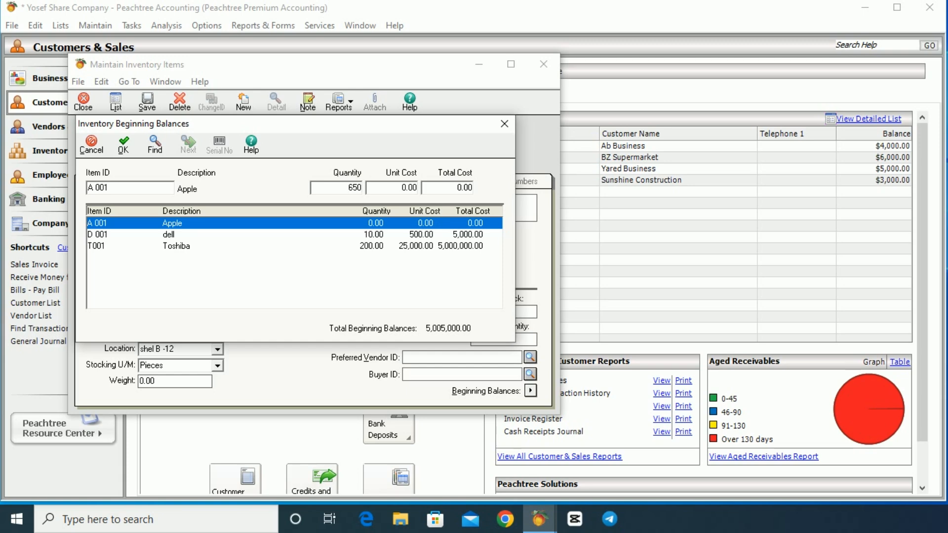
{"action": "left_click", "coordinate": [403, 187]}
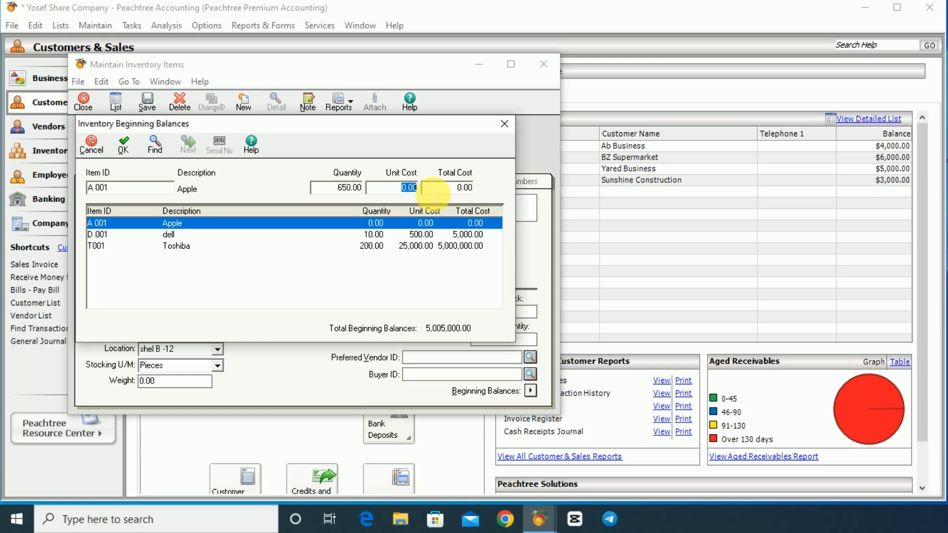
{"action": "type", "text": "50"}
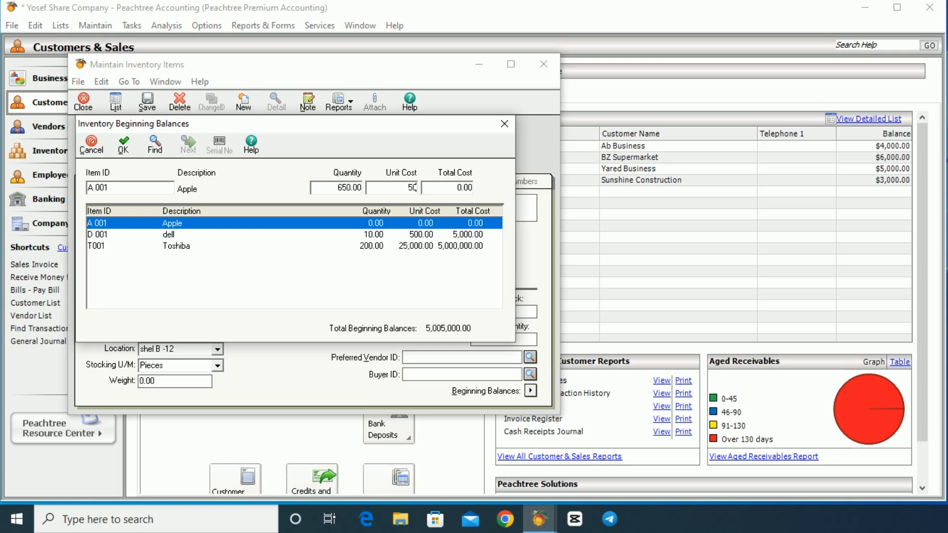
{"action": "type", "text": "000"}
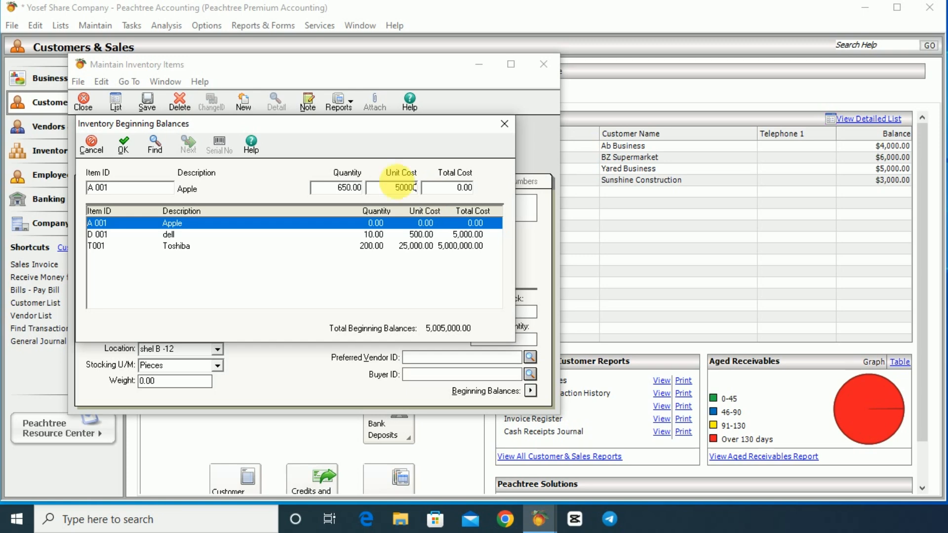
{"action": "left_click", "coordinate": [123, 147]}
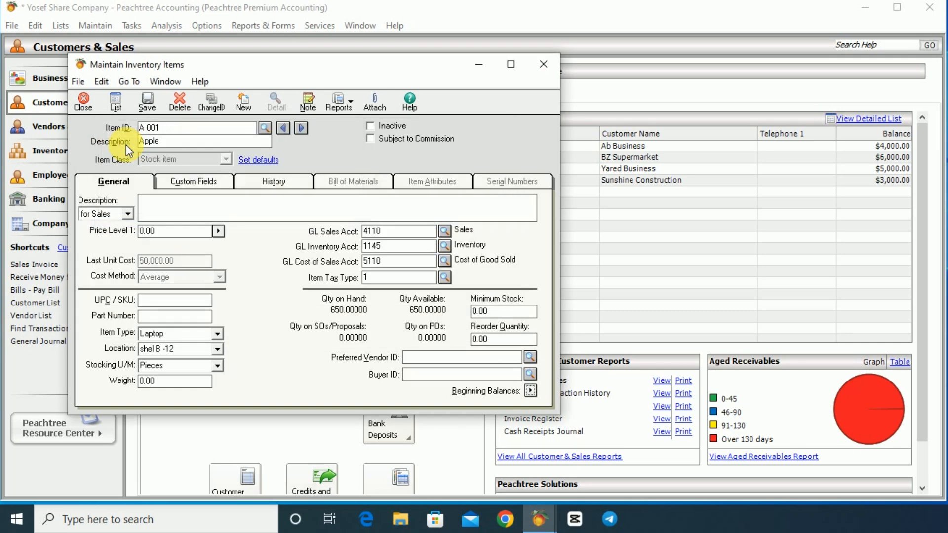
- Set item A 001's Price Level 1 to 55000
{"action": "left_click", "coordinate": [157, 232]}
{"action": "left_click_drag", "start_coordinate": [159, 240], "coordinate": [139, 240]}
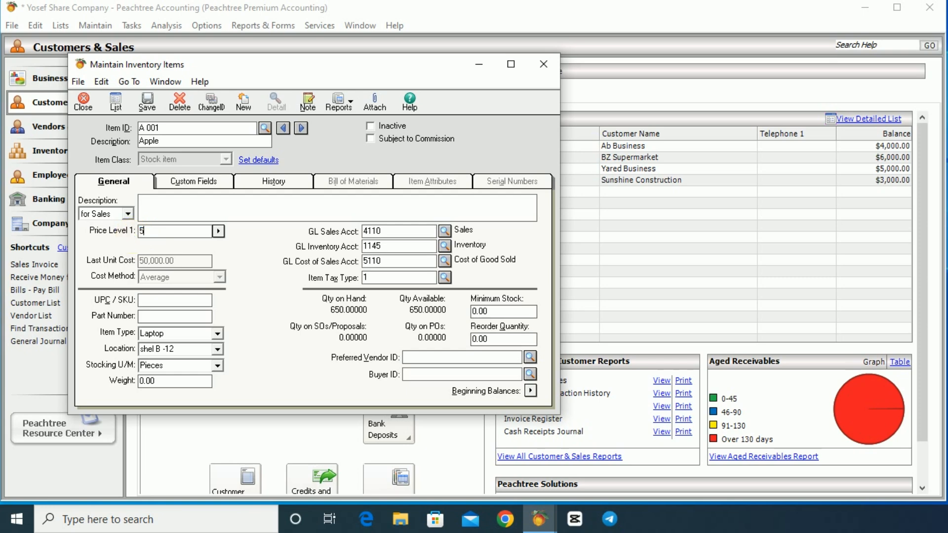
{"action": "type", "text": "55000"}
{"action": "left_click", "coordinate": [212, 117]}
- Start a new inventory item with the ID S 001 and the description Samsung
{"action": "left_click", "coordinate": [242, 102]}
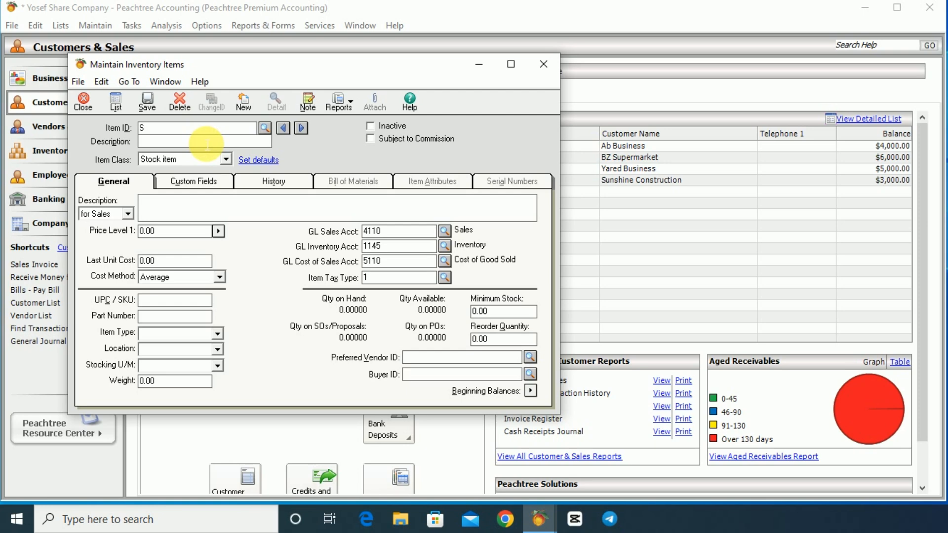
{"action": "type", "text": "001"}
{"action": "left_click", "coordinate": [156, 142]}
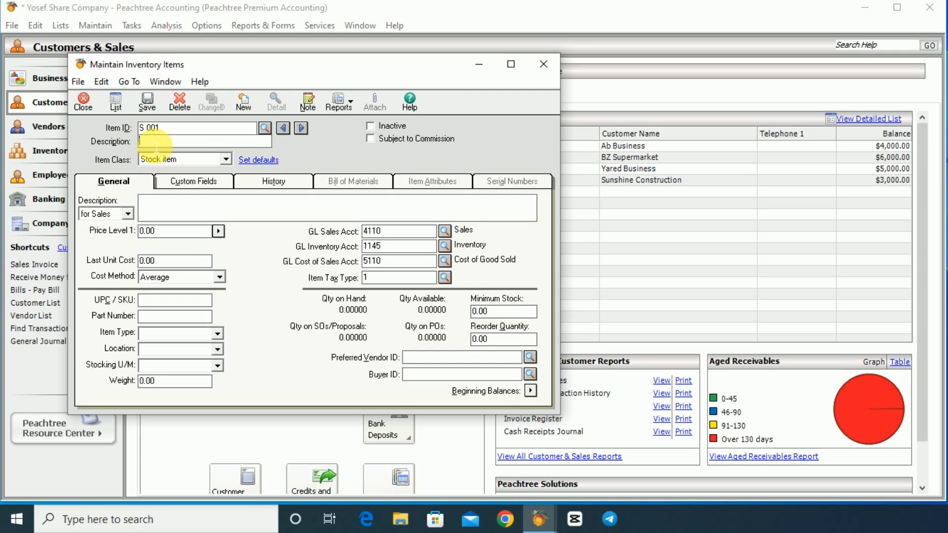
{"action": "type", "text": "S"}
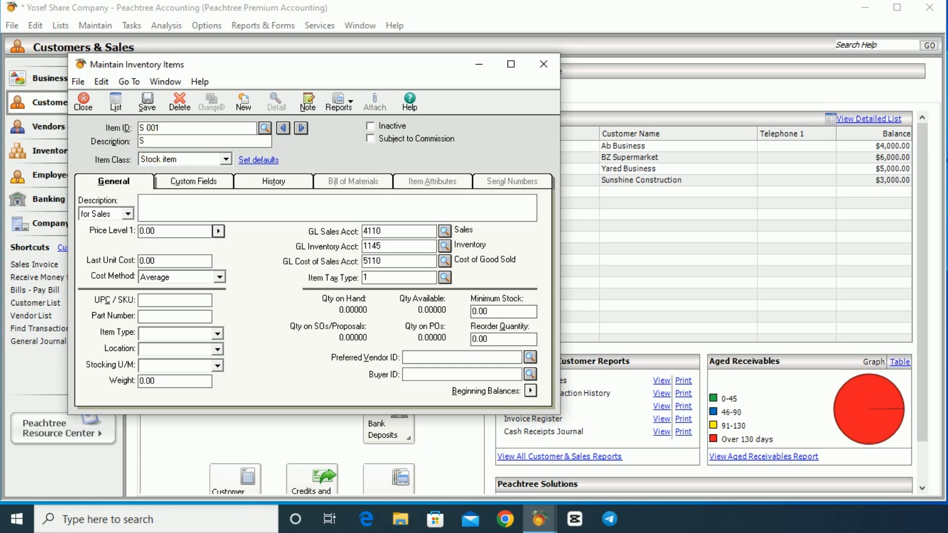
{"action": "type", "text": "amsung"}
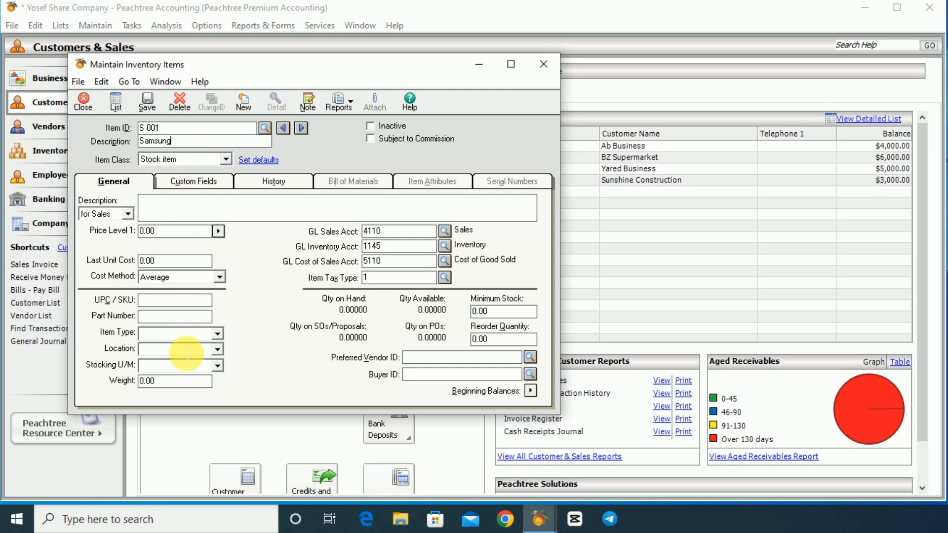
- Set item S 001's stocking unit of measure to Pieces, its location to WH-1 and its item type to Laptop
{"action": "left_click", "coordinate": [217, 365]}
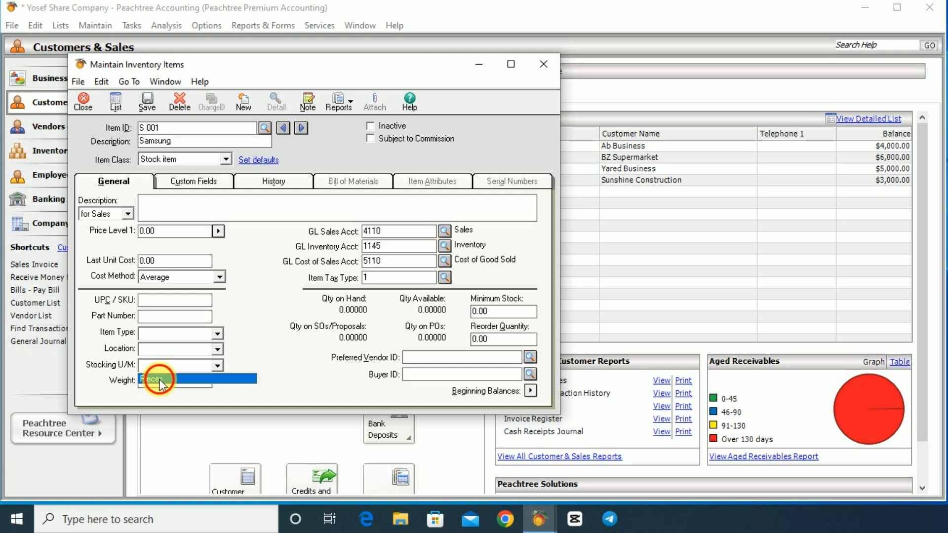
{"action": "left_click", "coordinate": [162, 379]}
{"action": "left_click", "coordinate": [204, 350]}
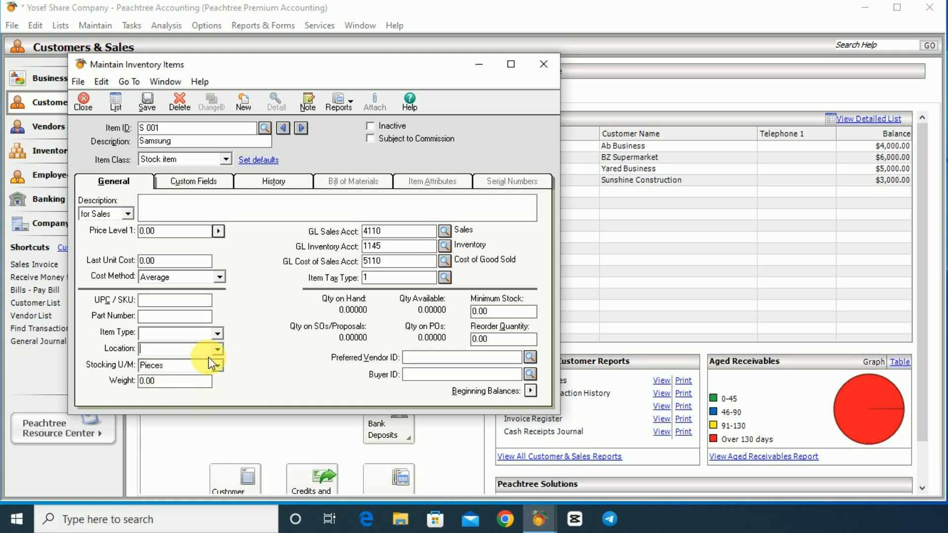
{"action": "left_click", "coordinate": [218, 349]}
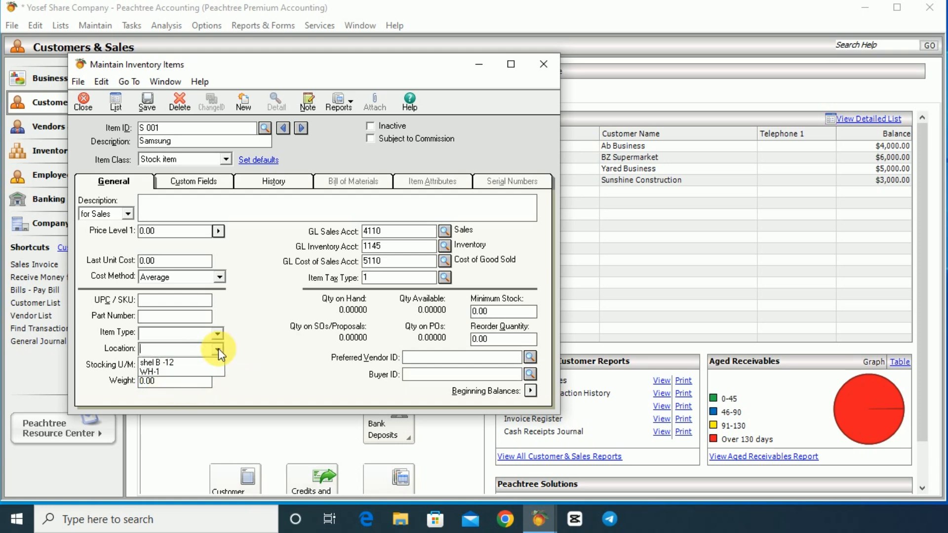
{"action": "left_click", "coordinate": [160, 372]}
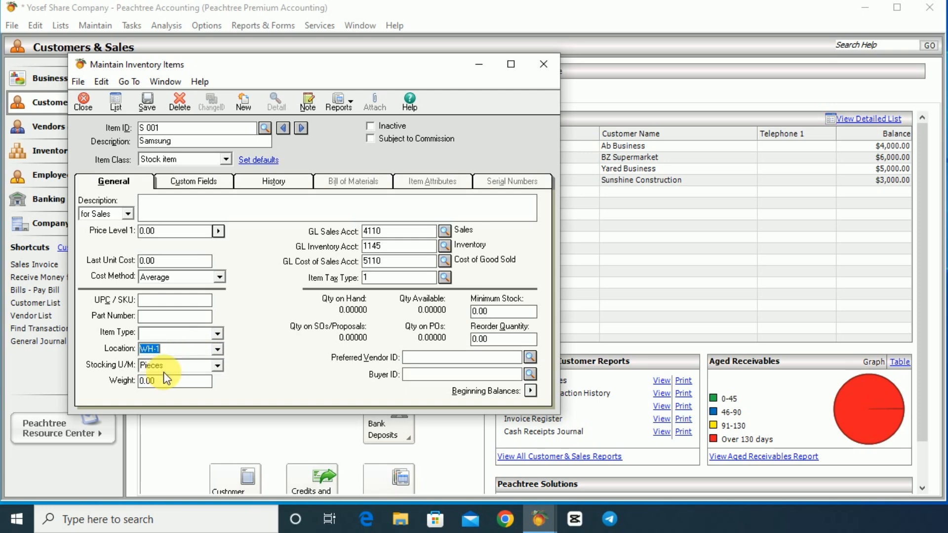
{"action": "left_click", "coordinate": [179, 336]}
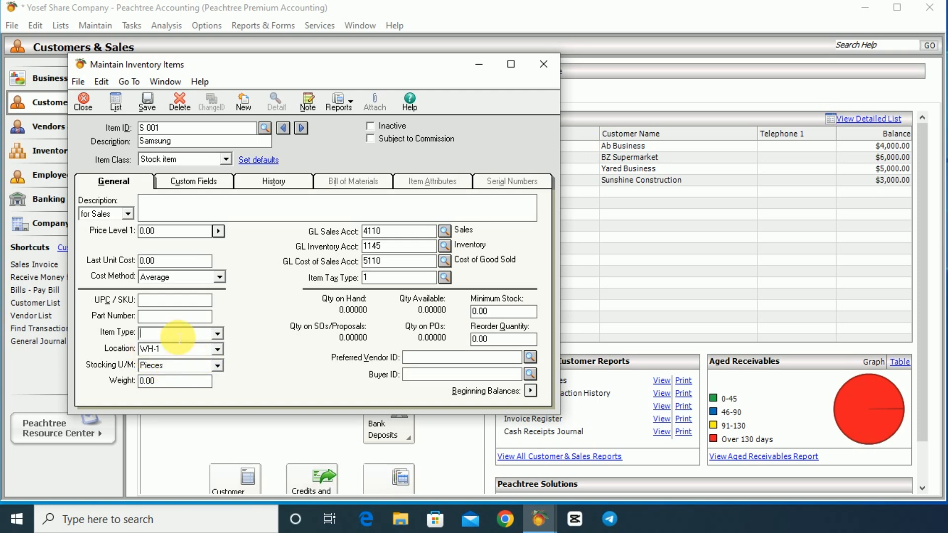
{"action": "left_click", "coordinate": [218, 335]}
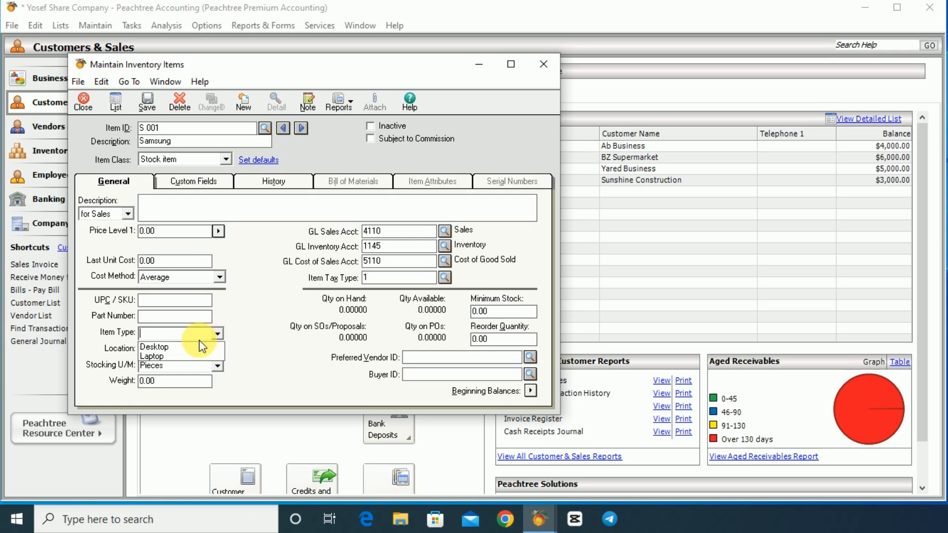
{"action": "left_click", "coordinate": [150, 356]}
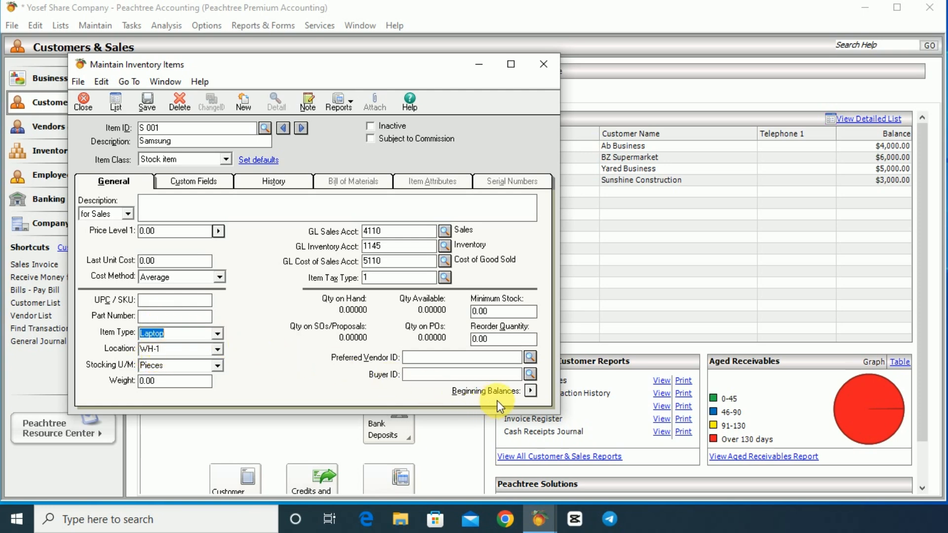
- Save item S 001, enter its beginning balance with a quantity of 200 and a unit cost of 20000, and confirm the beginning balances
{"action": "left_click", "coordinate": [531, 391]}
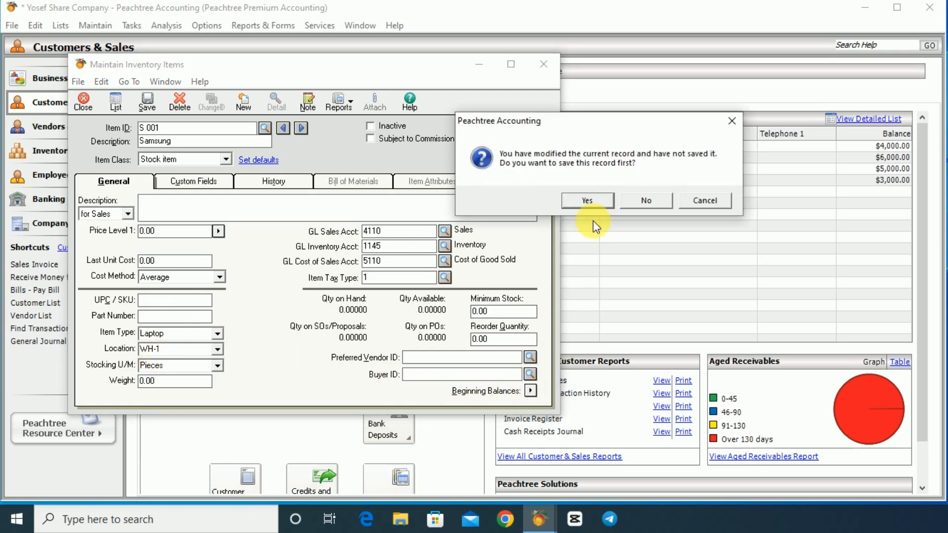
{"action": "left_click", "coordinate": [581, 201]}
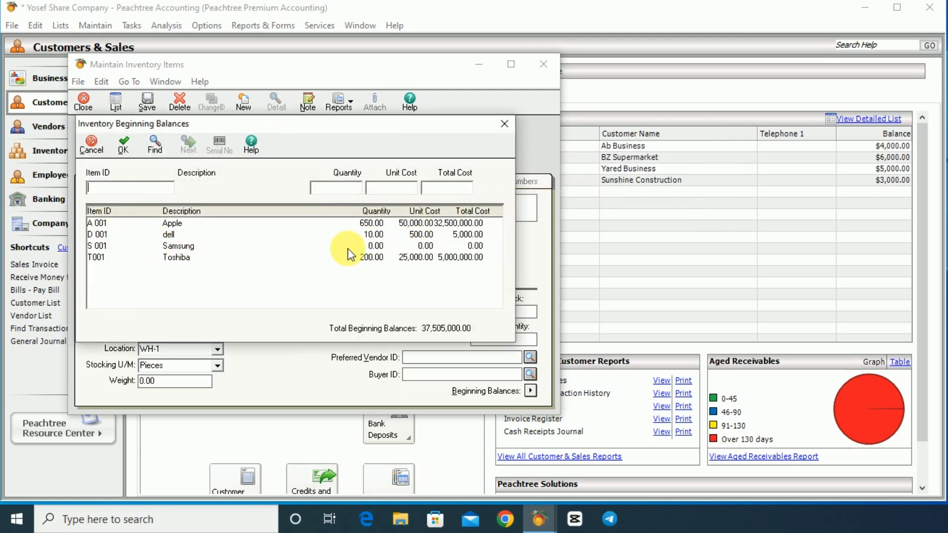
{"action": "left_click", "coordinate": [191, 248]}
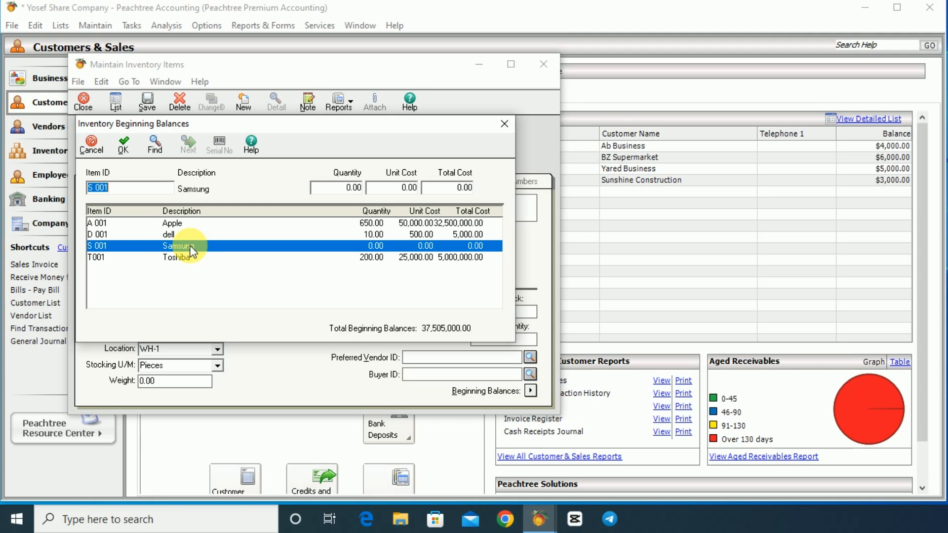
{"action": "left_click", "coordinate": [340, 189]}
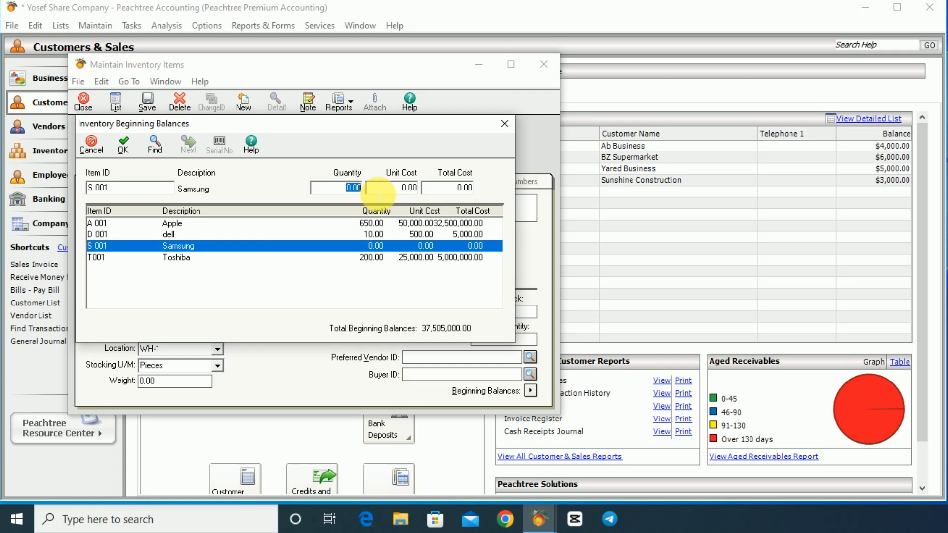
{"action": "type", "text": "200"}
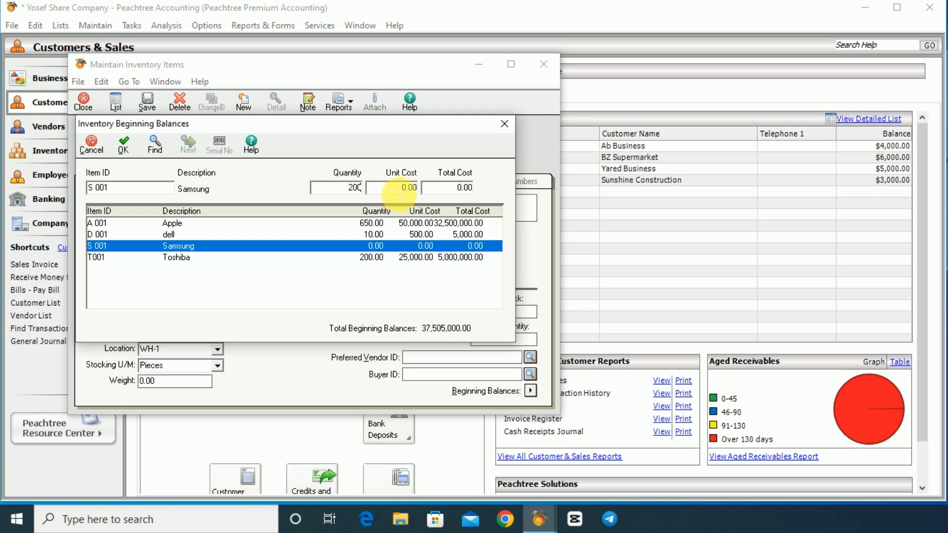
{"action": "left_click", "coordinate": [409, 187]}
{"action": "type", "text": "20000"}
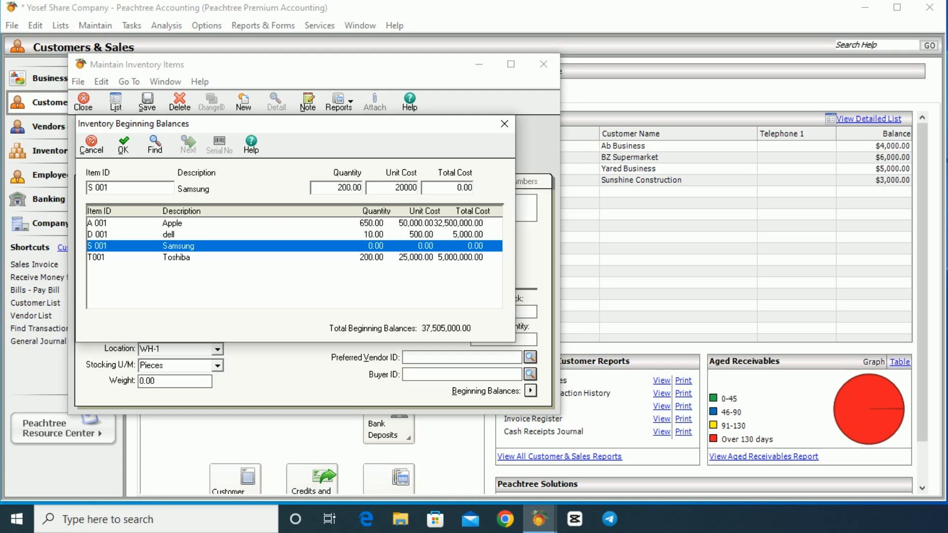
{"action": "left_click", "coordinate": [130, 149]}
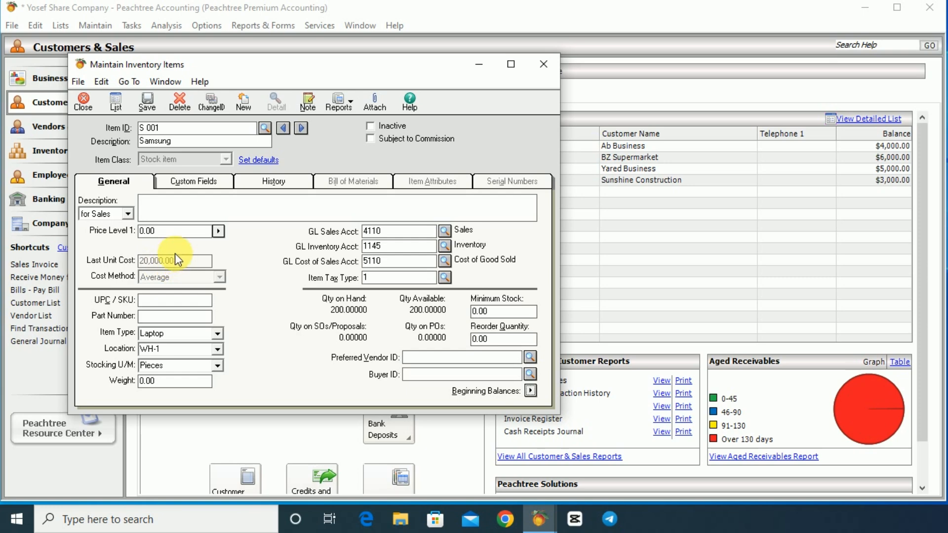
- Set item S 001's Price Level 1 to 25000, save the record and start a new blank item
{"action": "left_click", "coordinate": [164, 232]}
{"action": "left_click_drag", "start_coordinate": [164, 232], "coordinate": [147, 243]}
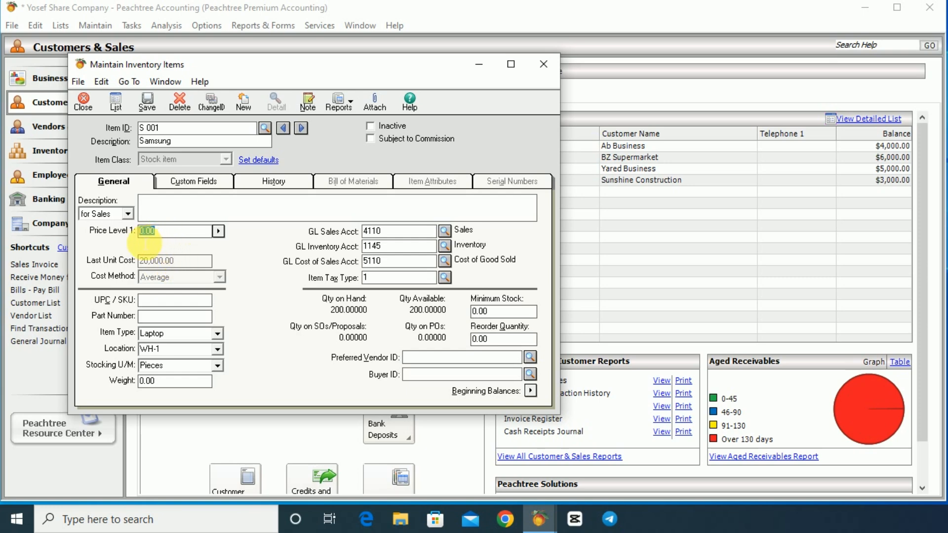
{"action": "type", "text": "25000"}
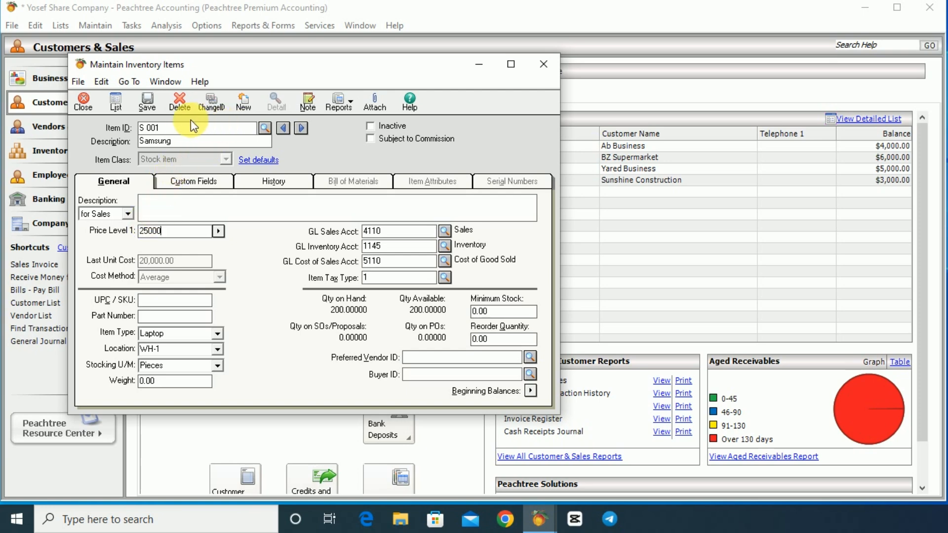
{"action": "left_click", "coordinate": [150, 106]}
{"action": "left_click", "coordinate": [236, 101]}
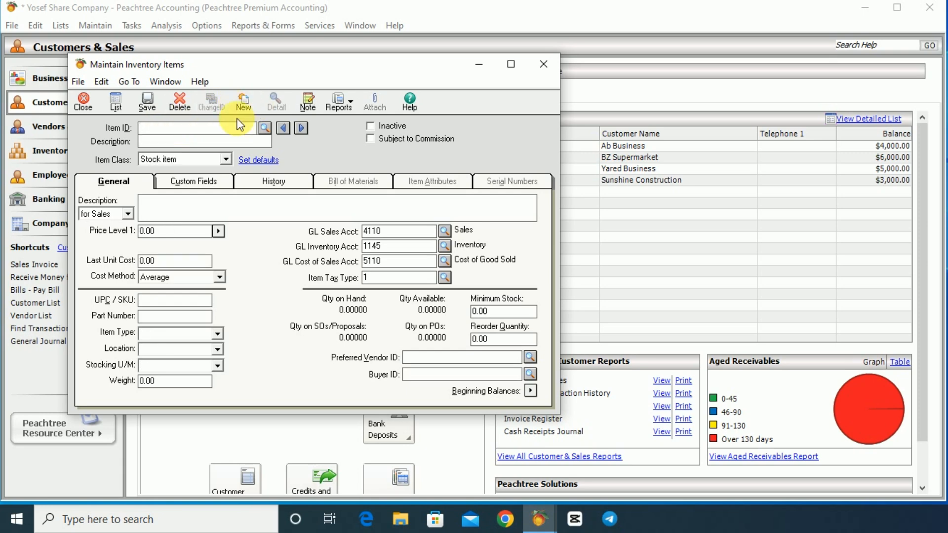
- Open the inventory list to examine the items' prices and last unit costs, and close it
{"action": "left_click", "coordinate": [115, 102]}
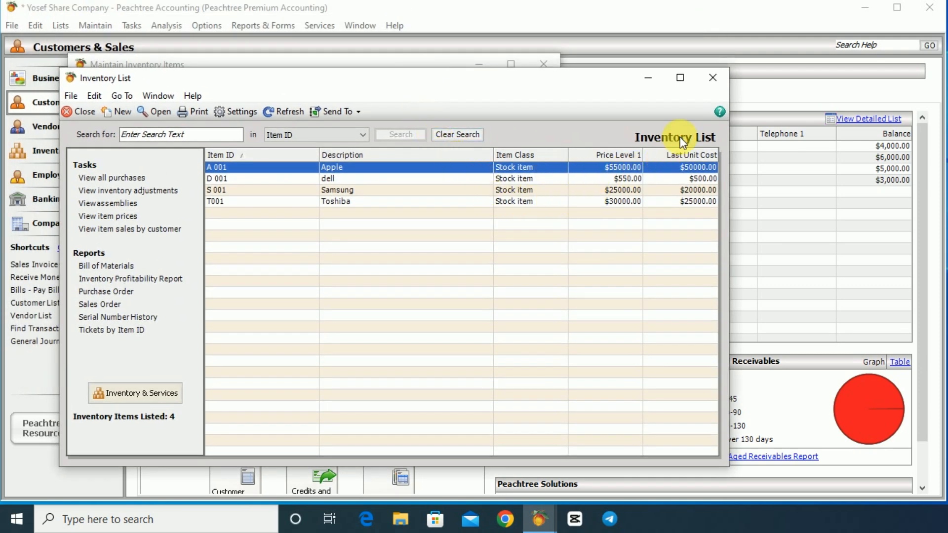
{"action": "left_click", "coordinate": [713, 79]}
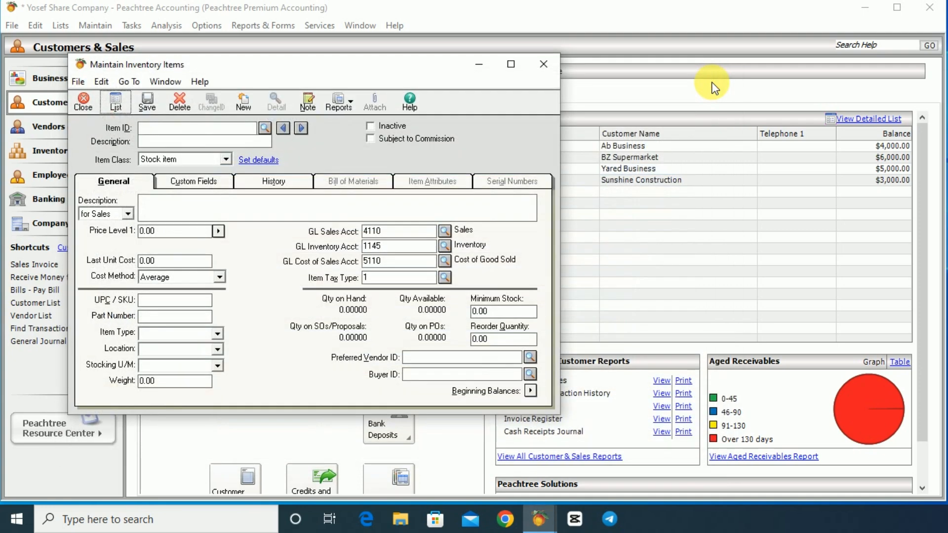
- Enter the ID H 001 and the description HP for the new inventory item
{"action": "left_click", "coordinate": [188, 133]}
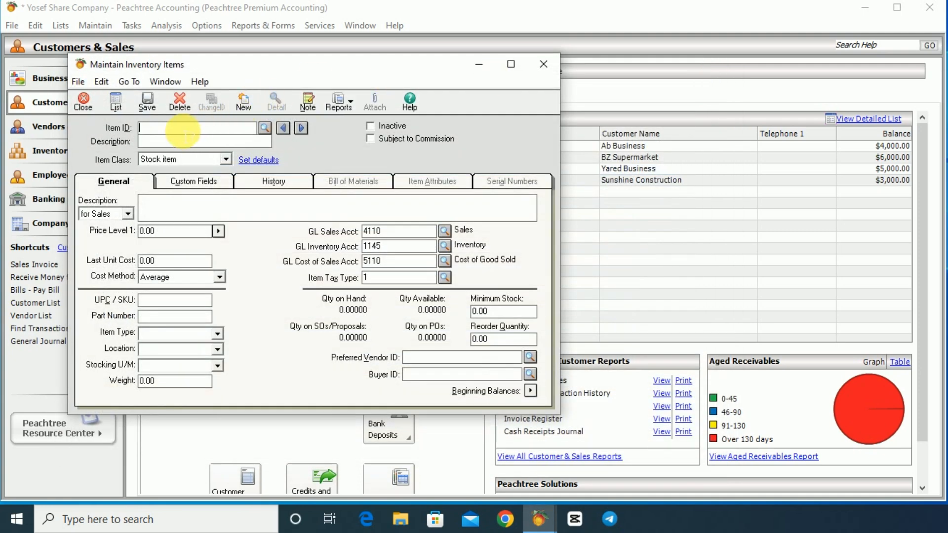
{"action": "type", "text": "H "}
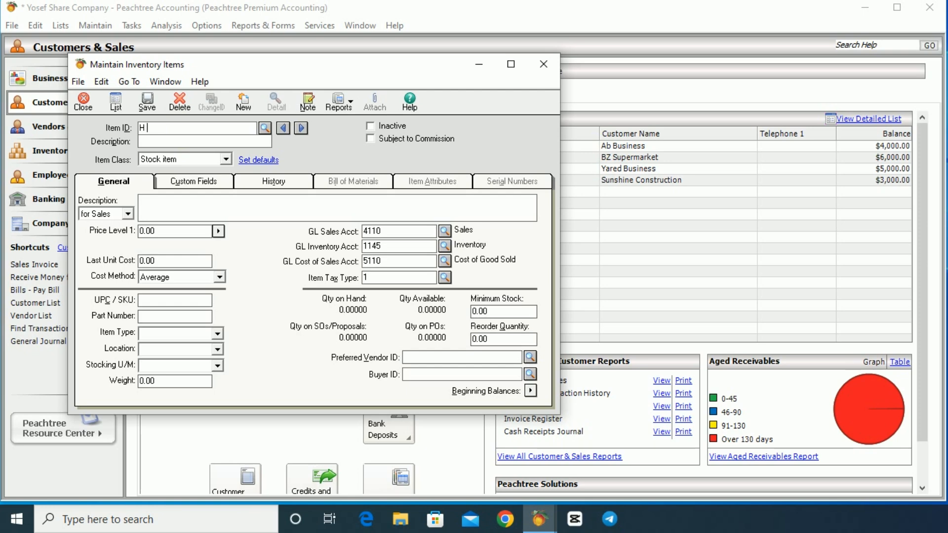
{"action": "type", "text": "001"}
{"action": "left_click", "coordinate": [174, 146]}
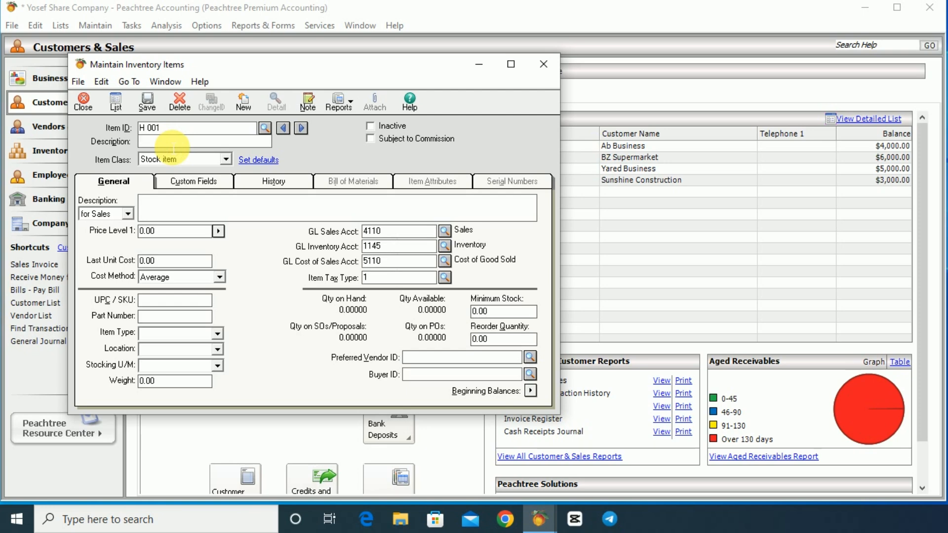
{"action": "type", "text": "H"}
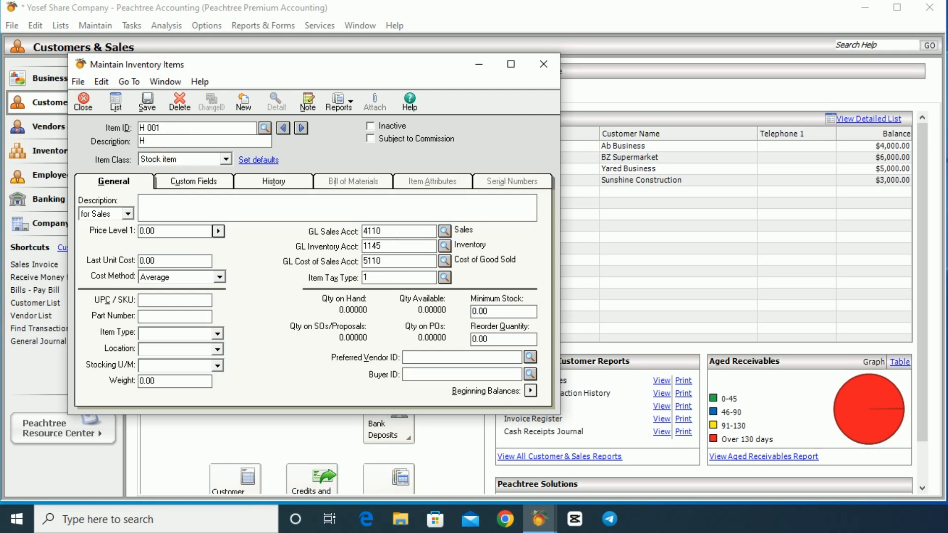
{"action": "type", "text": "P"}
- Examine the choices for item H 001's item class, cost method and GL sales, inventory and cost of sales accounts
{"action": "left_click", "coordinate": [224, 159]}
{"action": "left_click", "coordinate": [223, 159]}
{"action": "left_click", "coordinate": [223, 158]}
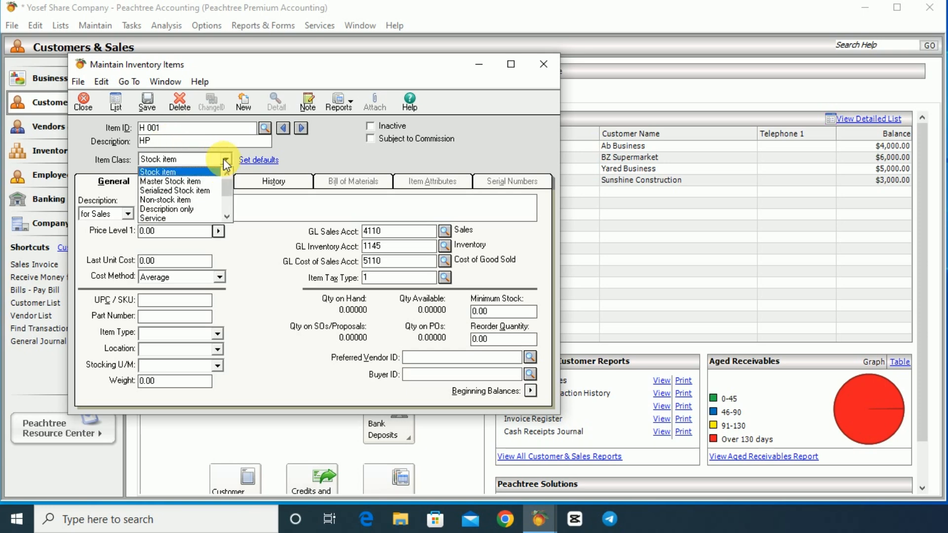
{"action": "left_click", "coordinate": [224, 158]}
{"action": "left_click", "coordinate": [220, 278]}
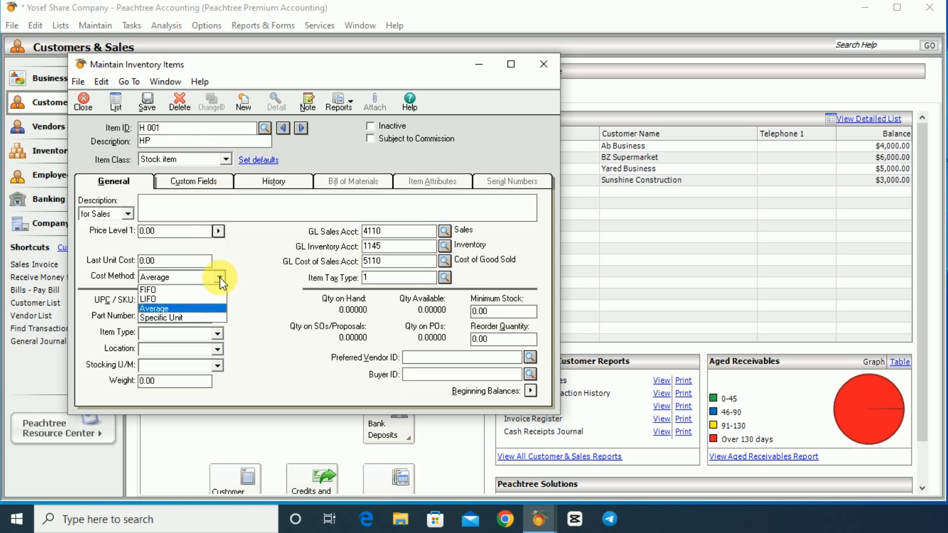
{"action": "left_click", "coordinate": [219, 278]}
{"action": "left_click", "coordinate": [220, 278]}
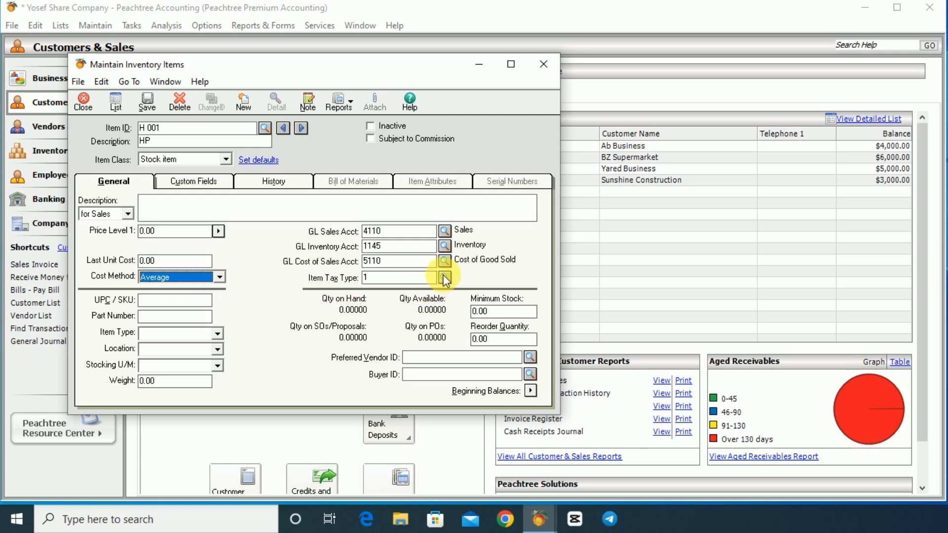
{"action": "left_click", "coordinate": [444, 232]}
{"action": "left_click", "coordinate": [444, 233]}
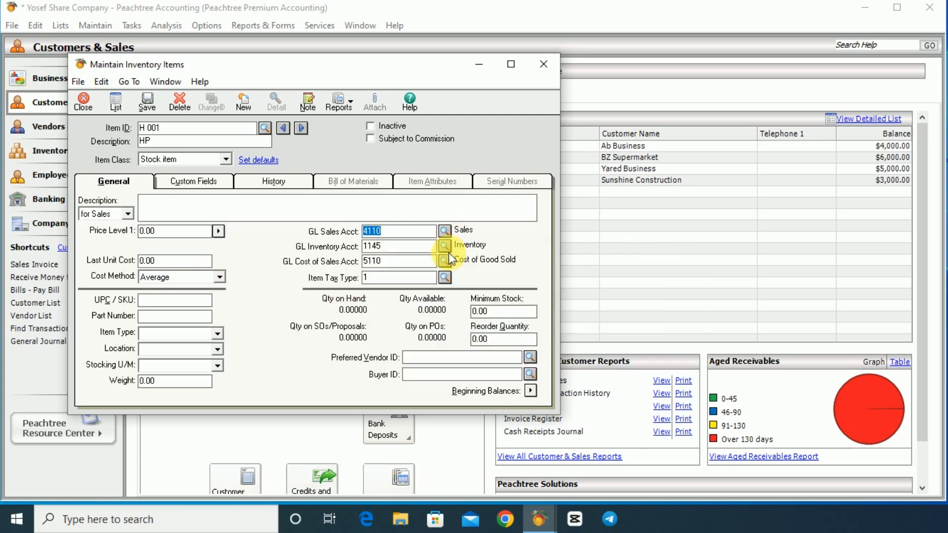
{"action": "left_click", "coordinate": [444, 246]}
{"action": "left_click", "coordinate": [444, 247]}
{"action": "left_click", "coordinate": [444, 261]}
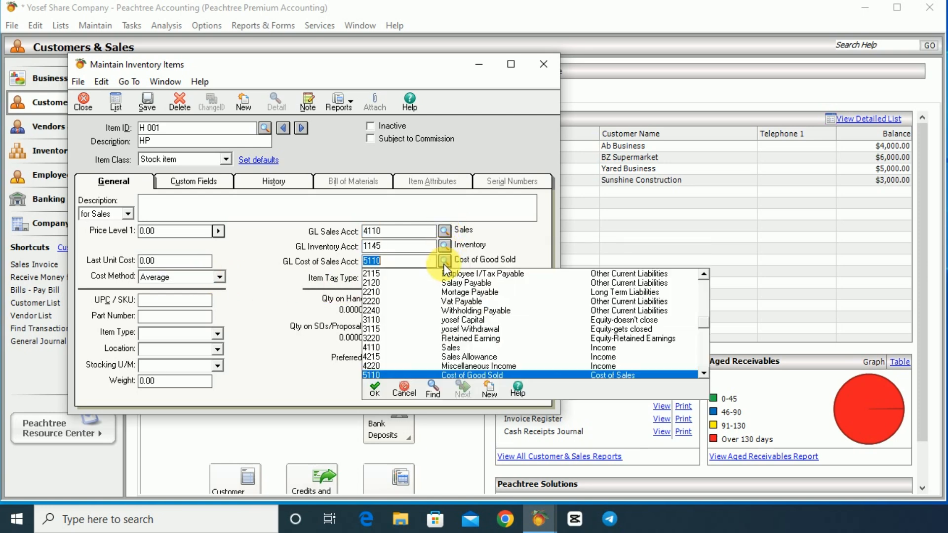
{"action": "left_click", "coordinate": [445, 261]}
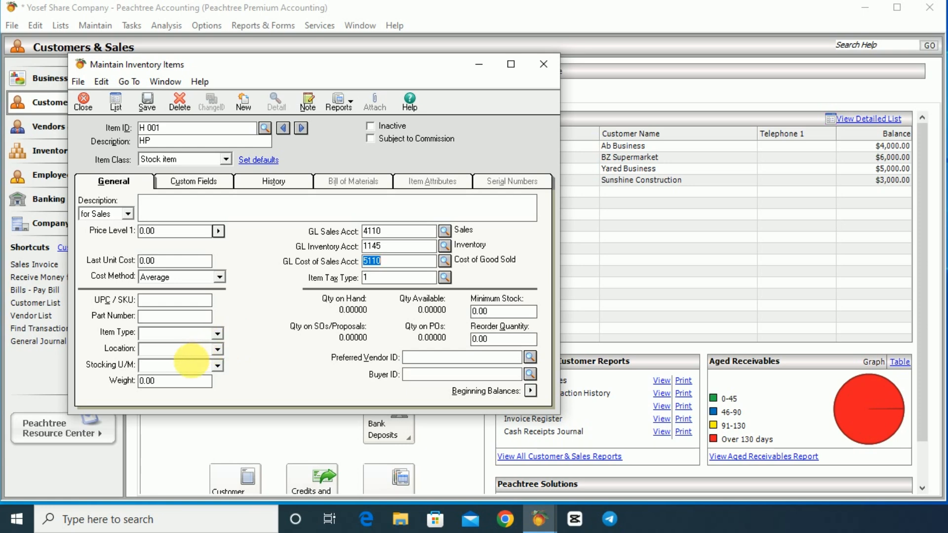
- Set item H 001's stocking unit of measure to Pieces, its location to shel B -12 and its item type to Desktop
{"action": "left_click", "coordinate": [190, 366]}
{"action": "left_click", "coordinate": [217, 366]}
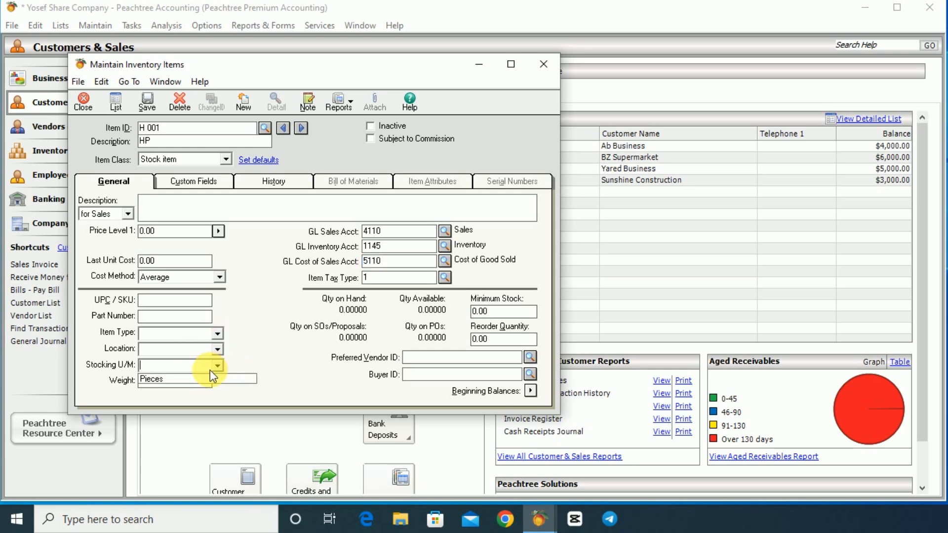
{"action": "left_click", "coordinate": [191, 376]}
{"action": "left_click", "coordinate": [197, 348]}
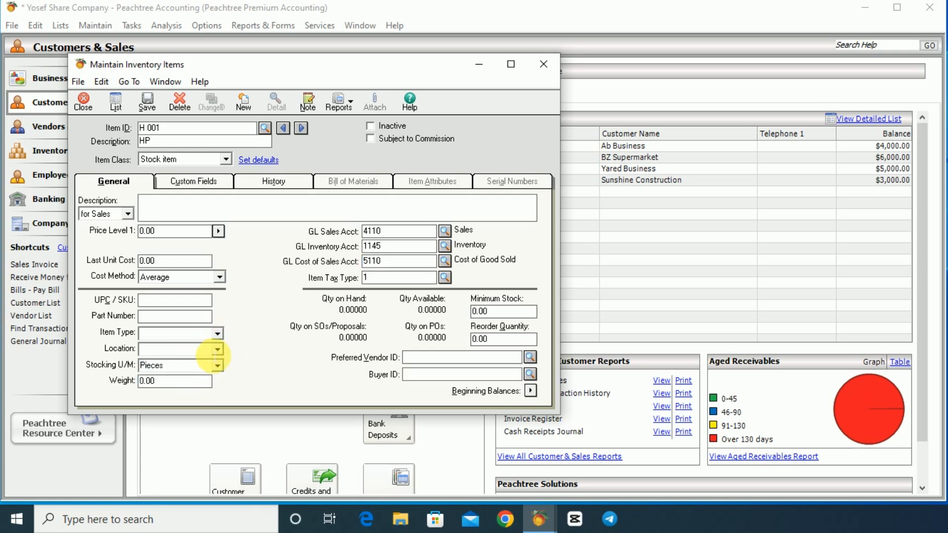
{"action": "left_click", "coordinate": [217, 350]}
{"action": "left_click", "coordinate": [168, 362]}
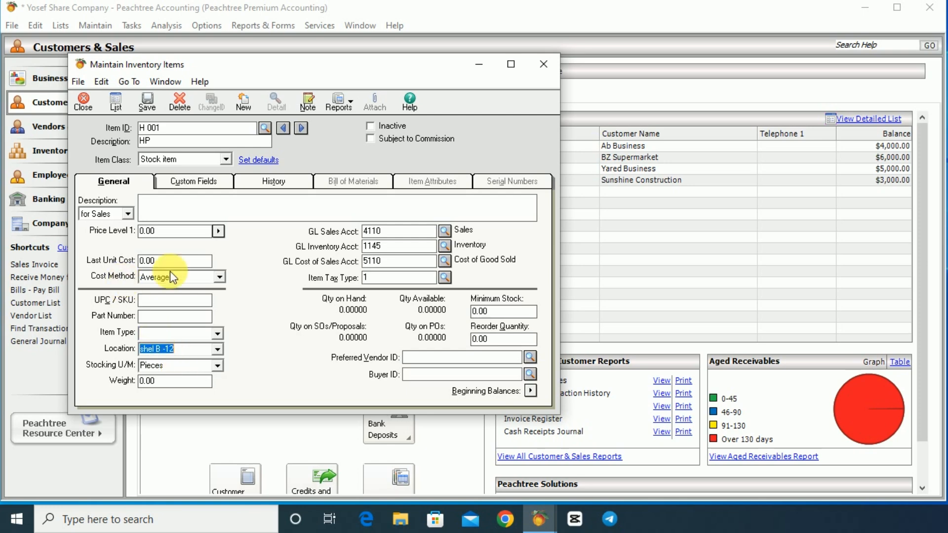
{"action": "left_click", "coordinate": [183, 339]}
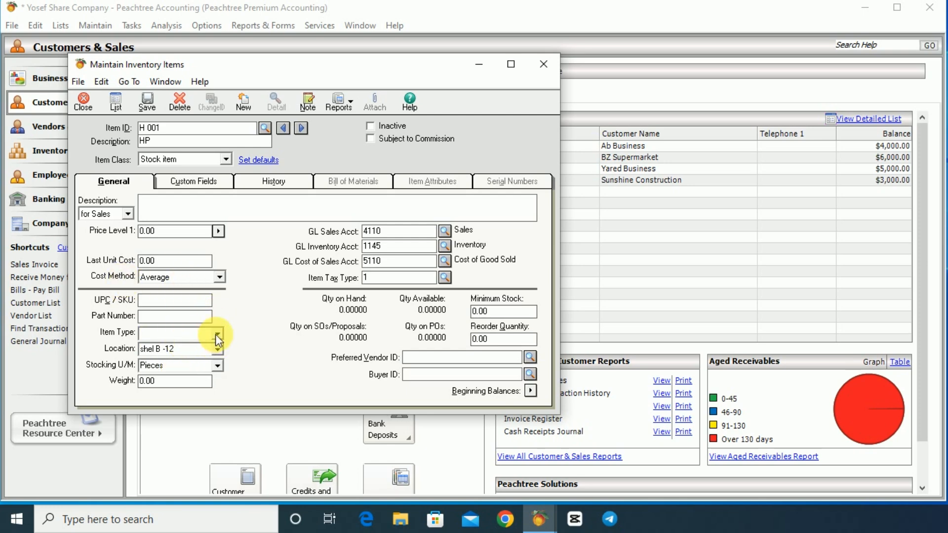
{"action": "left_click", "coordinate": [217, 334]}
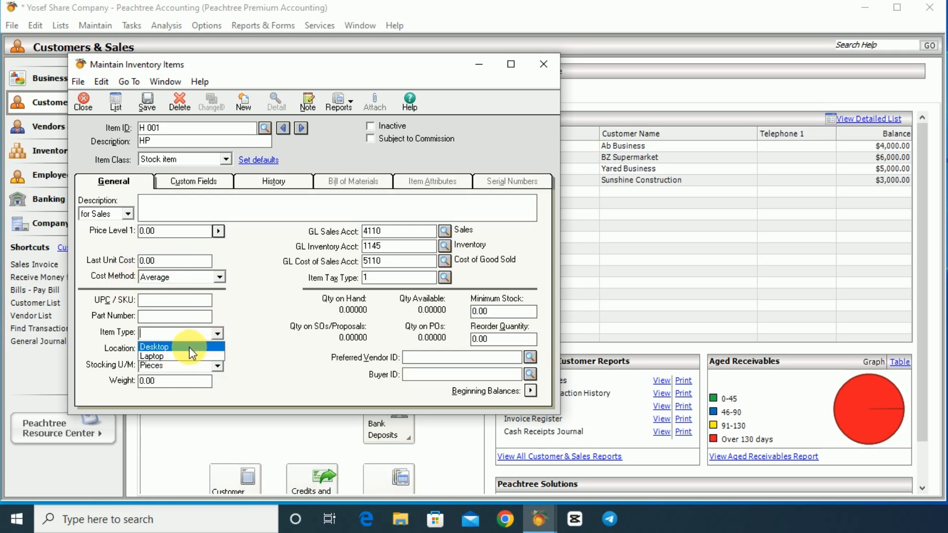
{"action": "left_click", "coordinate": [168, 347]}
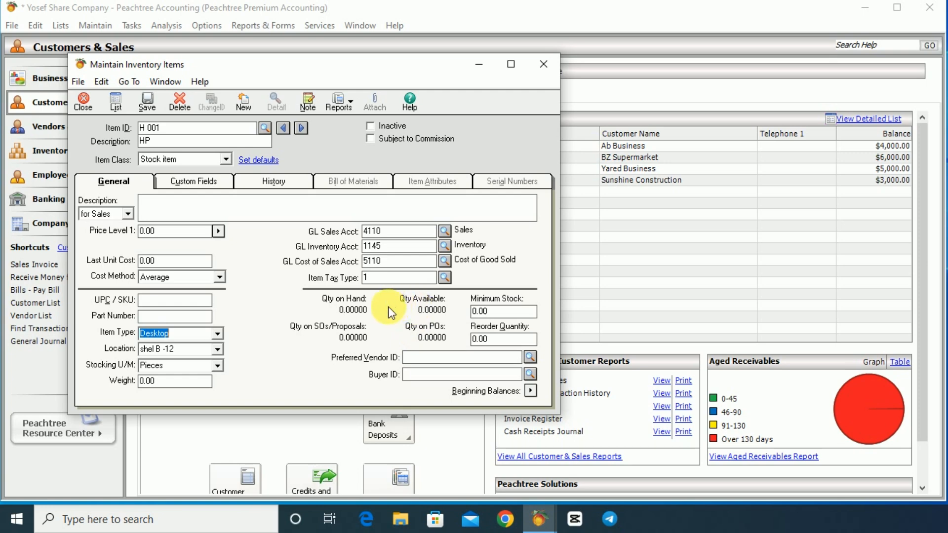
- Save item H 001 and enter its beginning balance with a quantity of 150 and a unit cost of 20000
{"action": "left_click", "coordinate": [531, 391]}
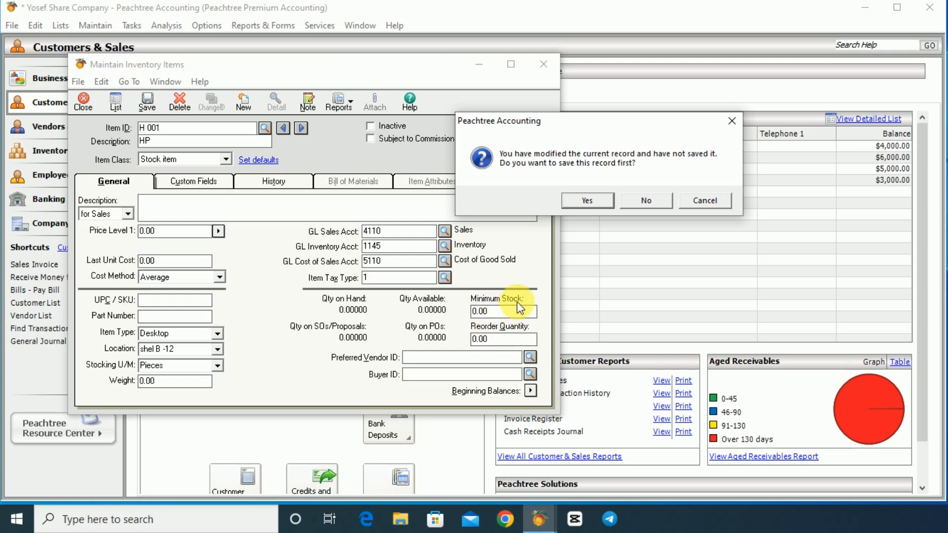
{"action": "left_click", "coordinate": [584, 203]}
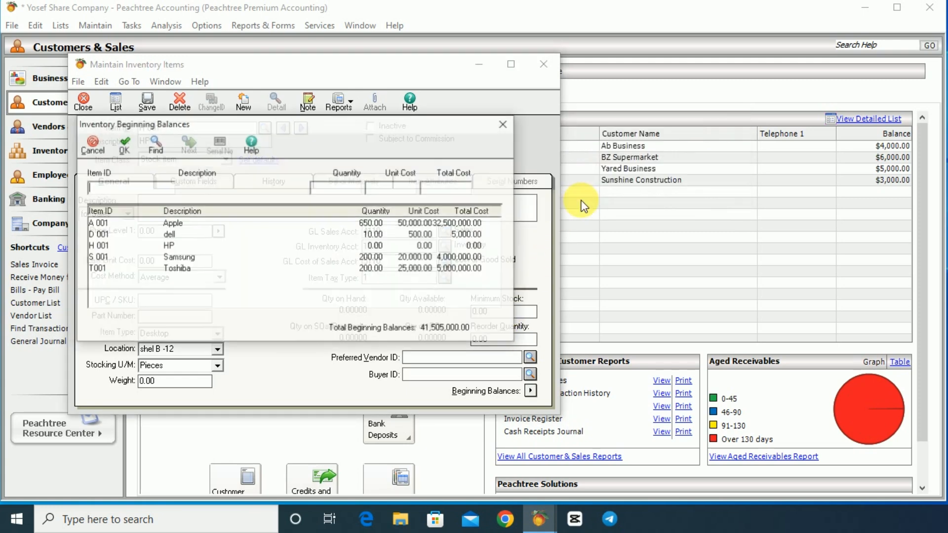
{"action": "left_click", "coordinate": [168, 246]}
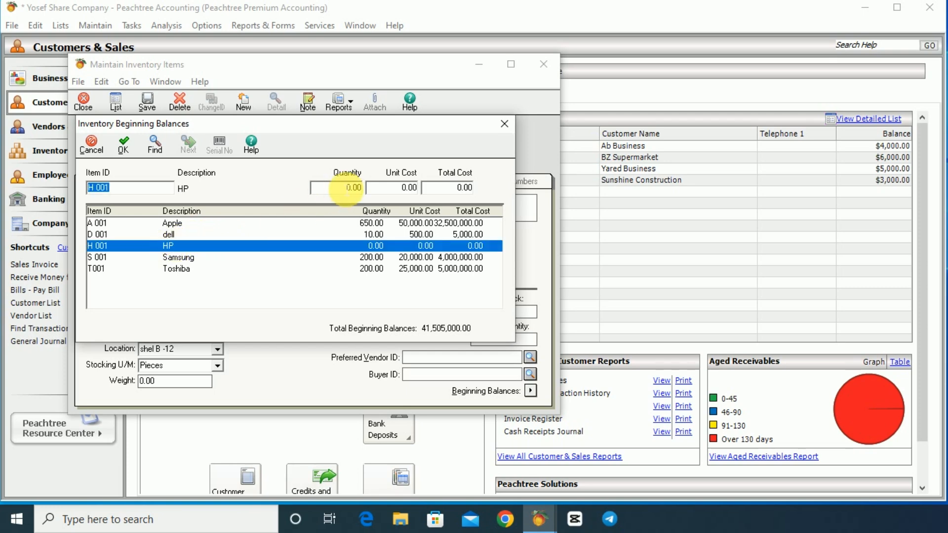
{"action": "left_click", "coordinate": [353, 188]}
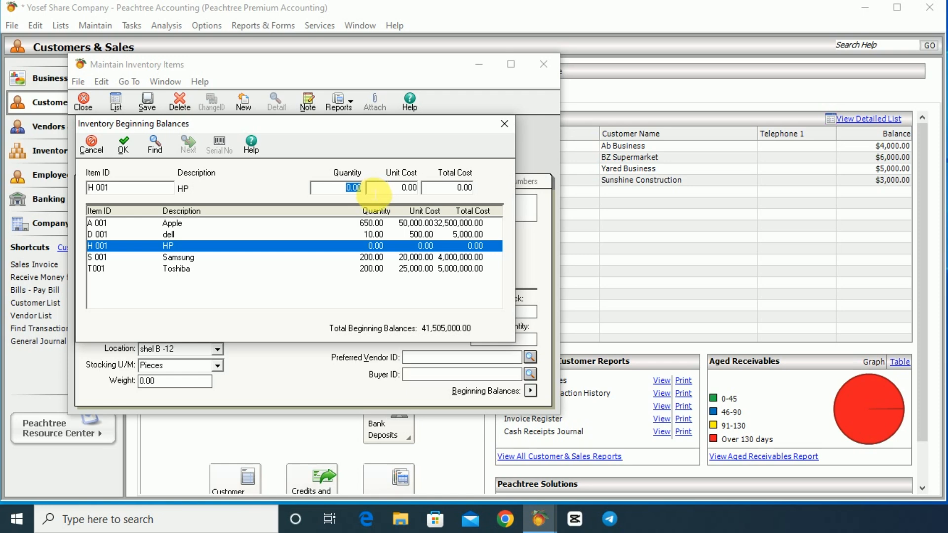
{"action": "type", "text": "150"}
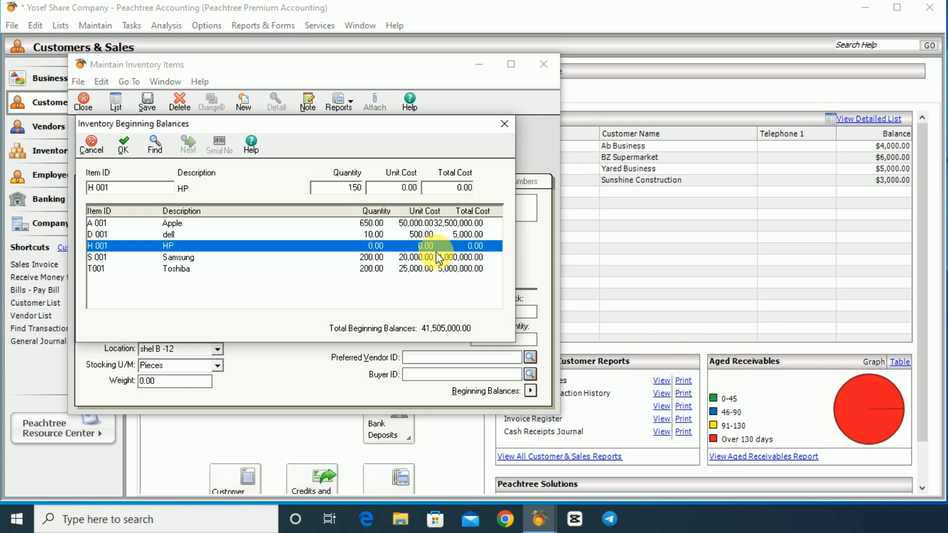
{"action": "left_click", "coordinate": [395, 187]}
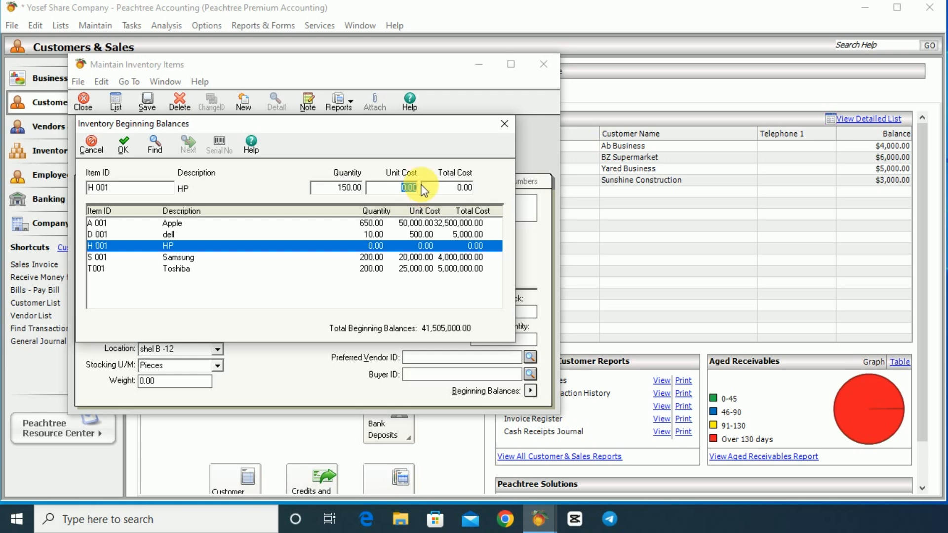
{"action": "type", "text": "20000"}
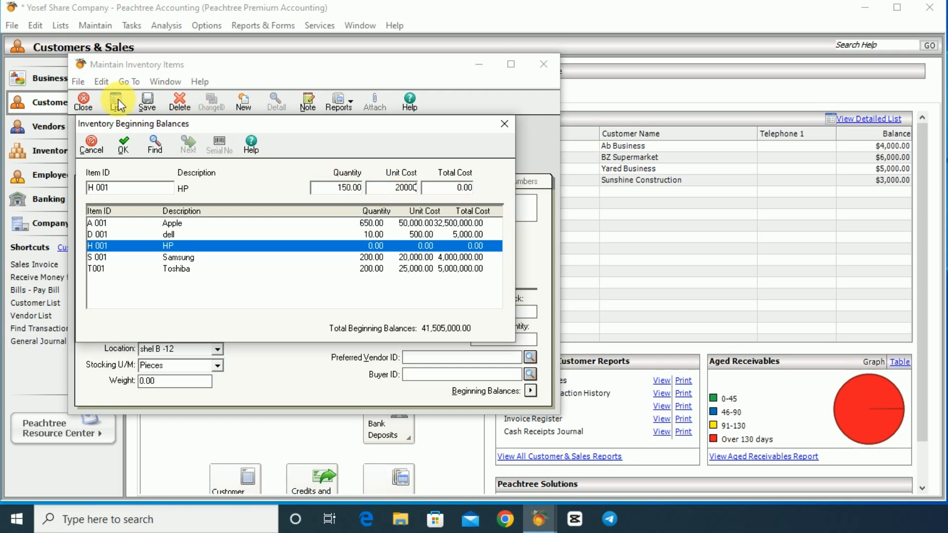
{"action": "left_click", "coordinate": [126, 143]}
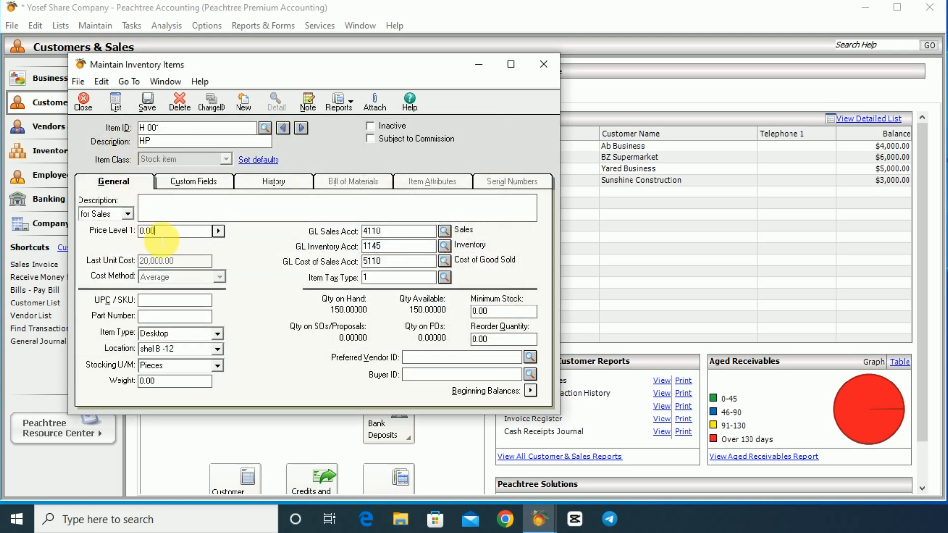
- Set item H 001's Price Level 1 to 35000 and save the item record
{"action": "left_click", "coordinate": [147, 231]}
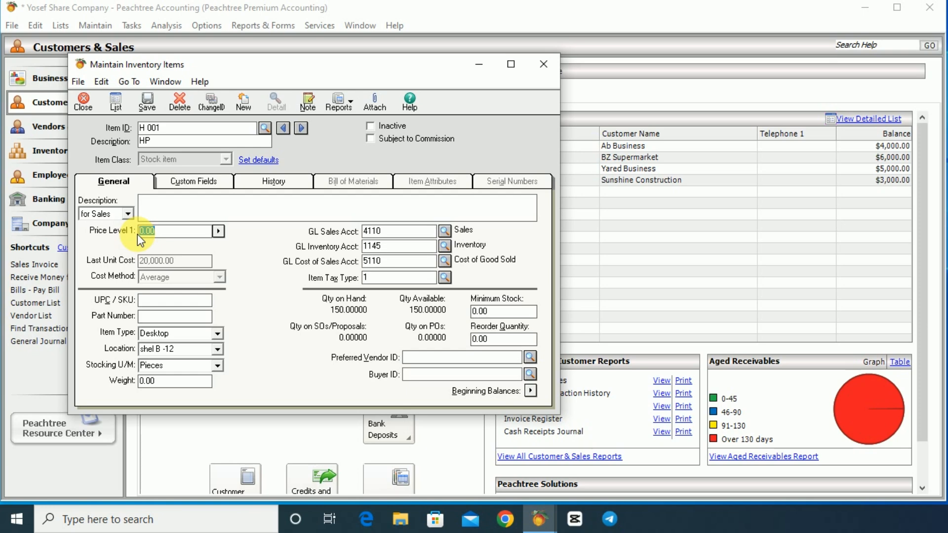
{"action": "type", "text": "35000"}
{"action": "left_click", "coordinate": [148, 101]}
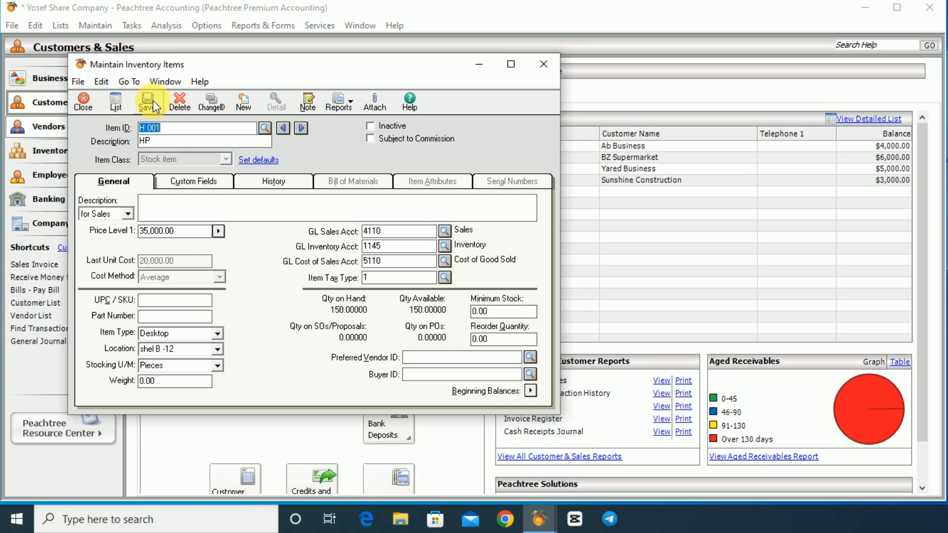
- Open the Toshiba item T001 from the inventory list and try to delete its record
{"action": "left_click", "coordinate": [117, 103]}
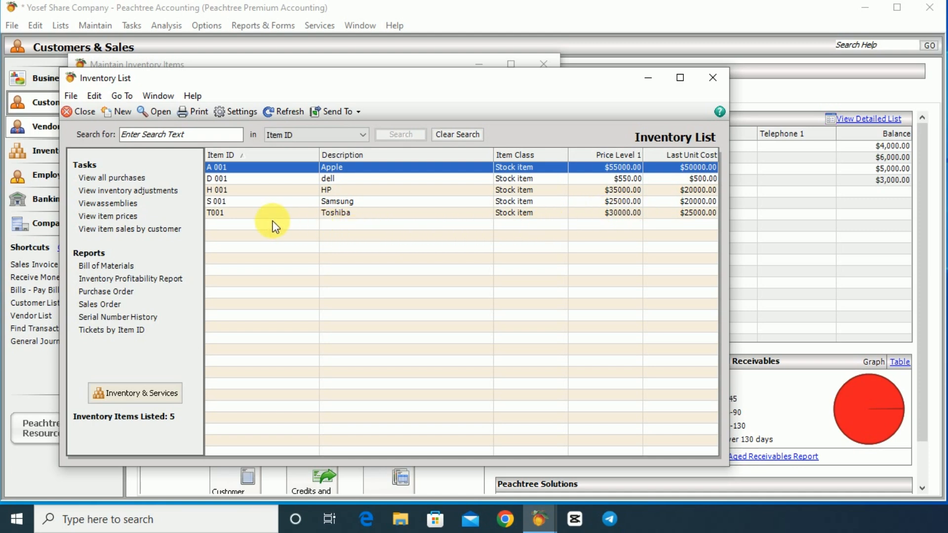
{"action": "double_click", "coordinate": [346, 218]}
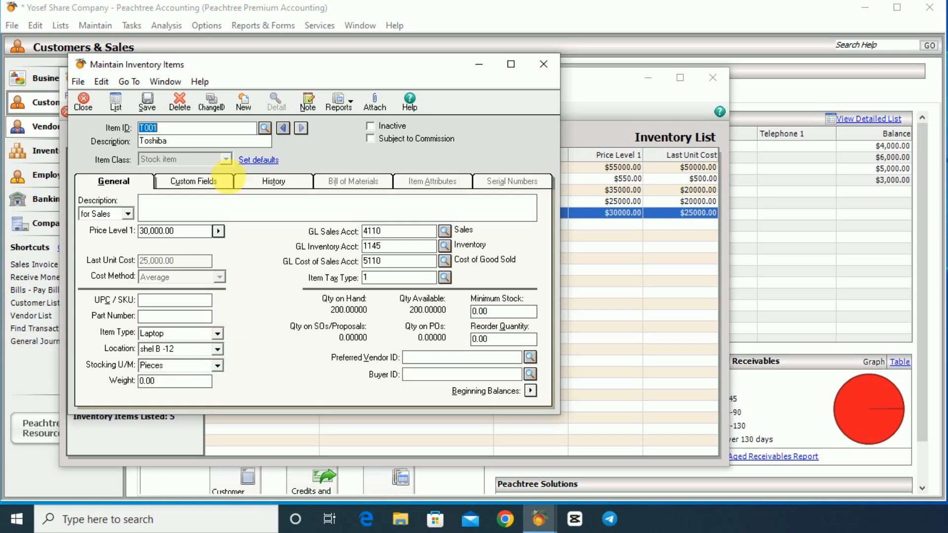
{"action": "left_click", "coordinate": [179, 102]}
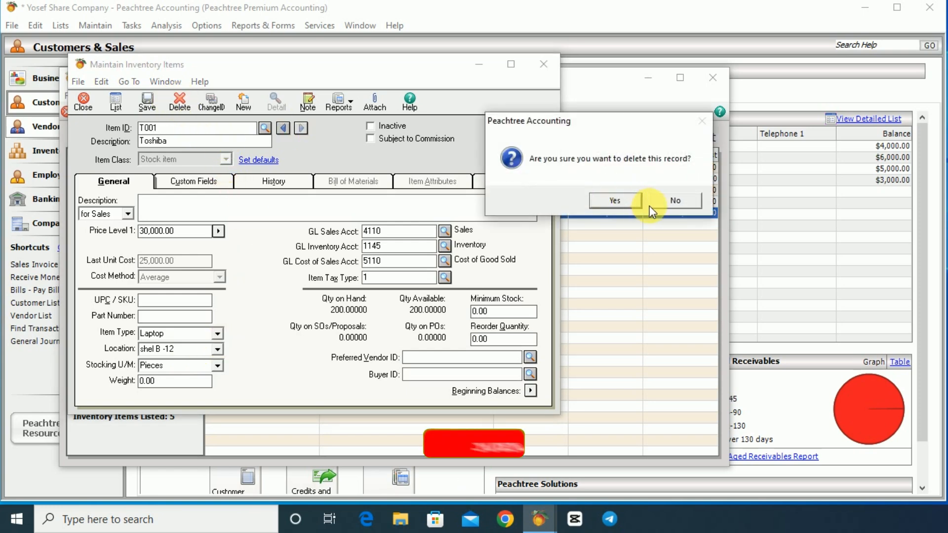
{"action": "left_click", "coordinate": [615, 200]}
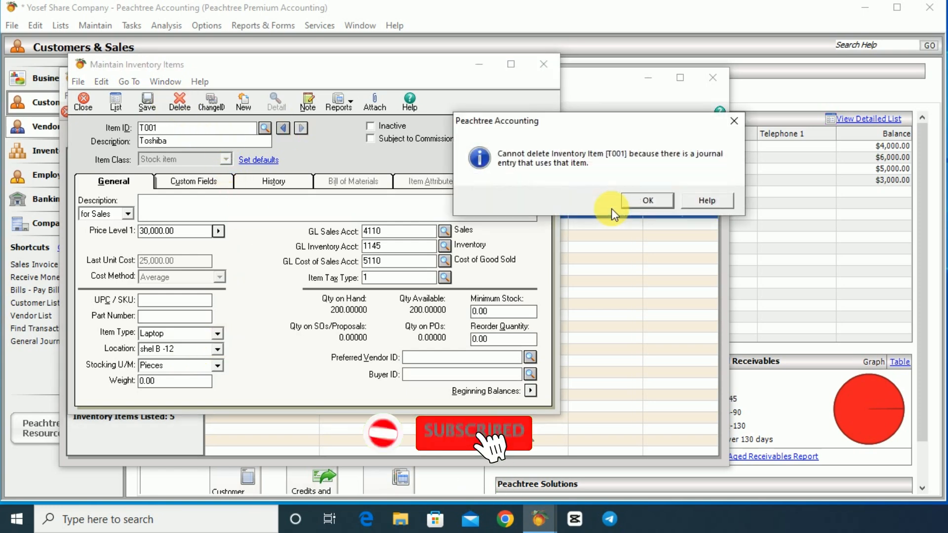
{"action": "left_click", "coordinate": [735, 120]}
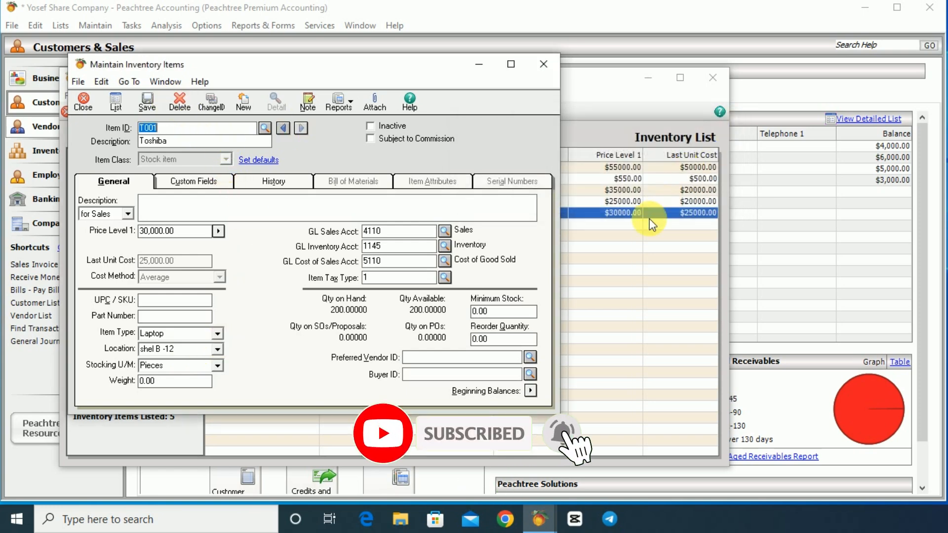
- Examine the Toshiba item's beginning quantity, unit cost and total cost, and close the beginning balances
{"action": "left_click", "coordinate": [531, 392]}
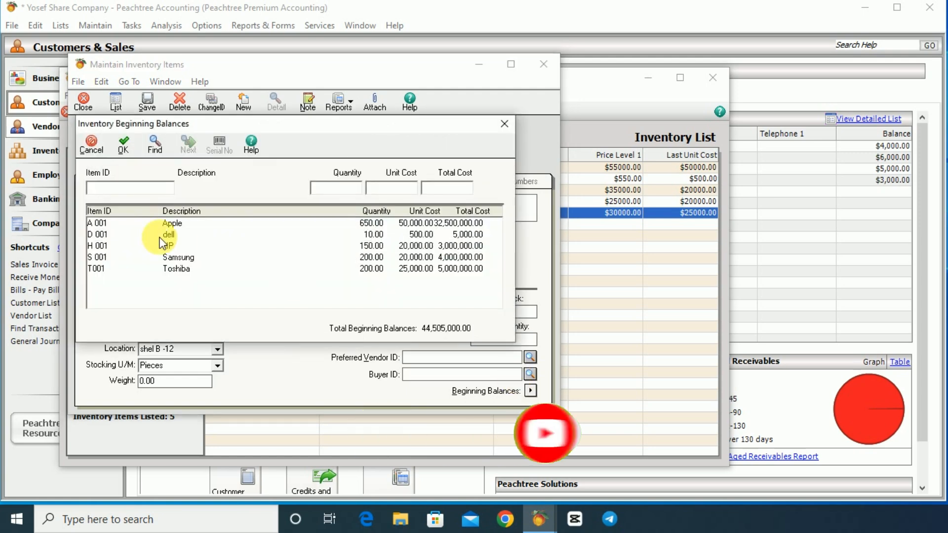
{"action": "left_click", "coordinate": [167, 268]}
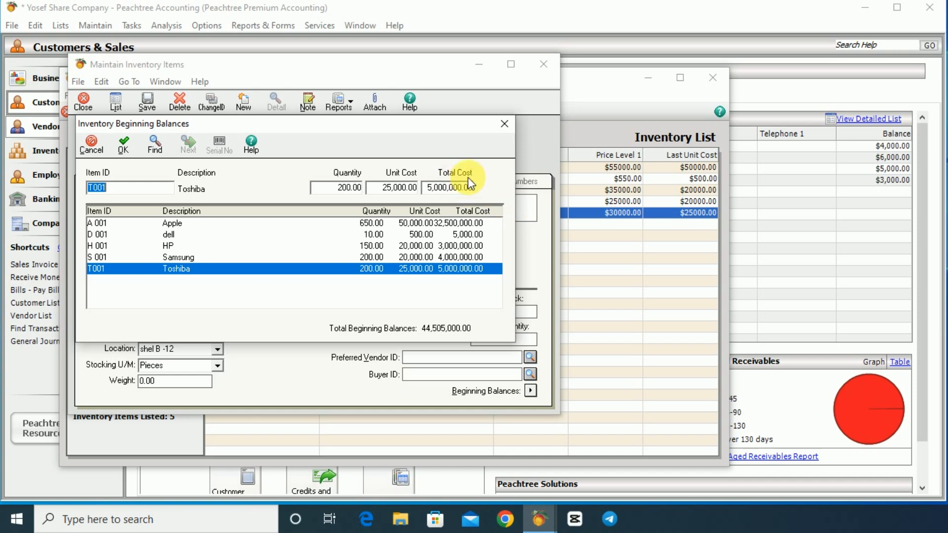
{"action": "left_click", "coordinate": [505, 123]}
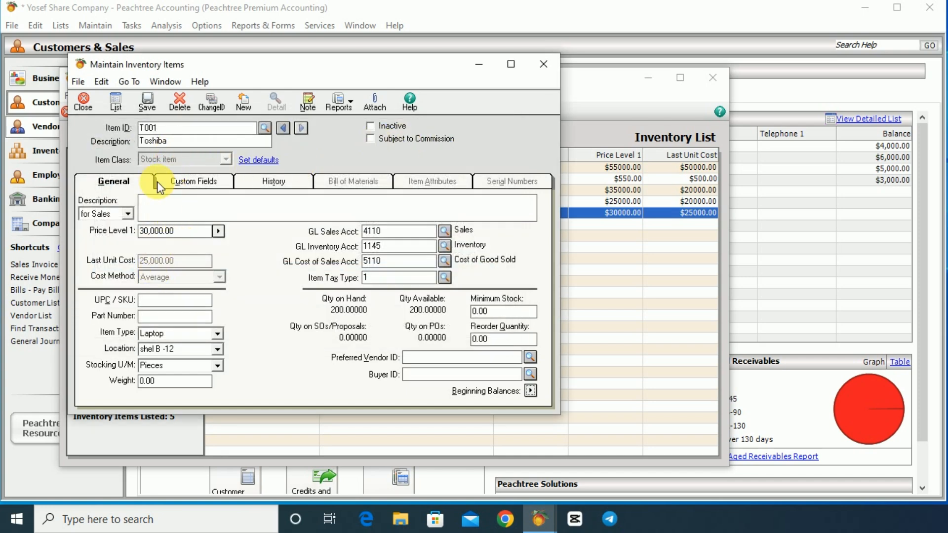
- Examine the option for changing the Toshiba item's ID without altering it, and close the item record and inventory list
{"action": "left_click", "coordinate": [172, 129]}
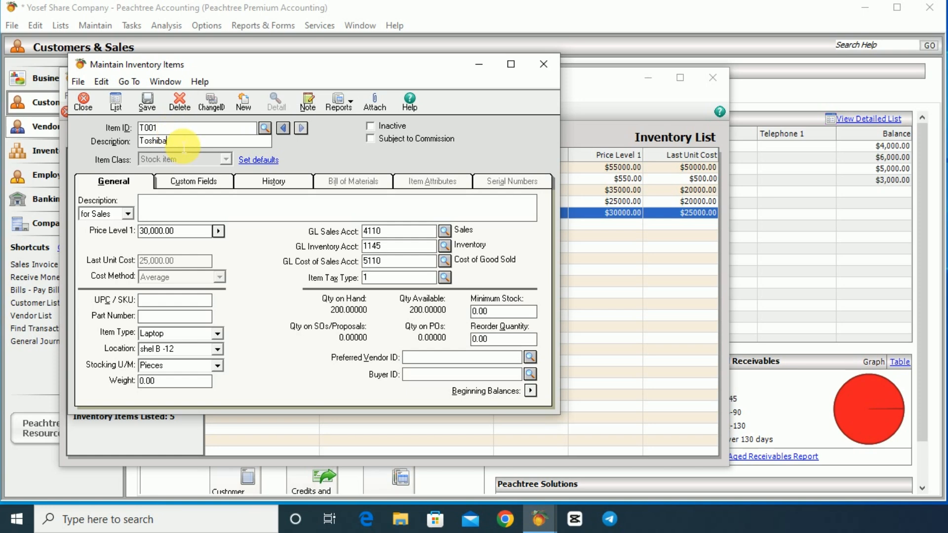
{"action": "left_click", "coordinate": [211, 101]}
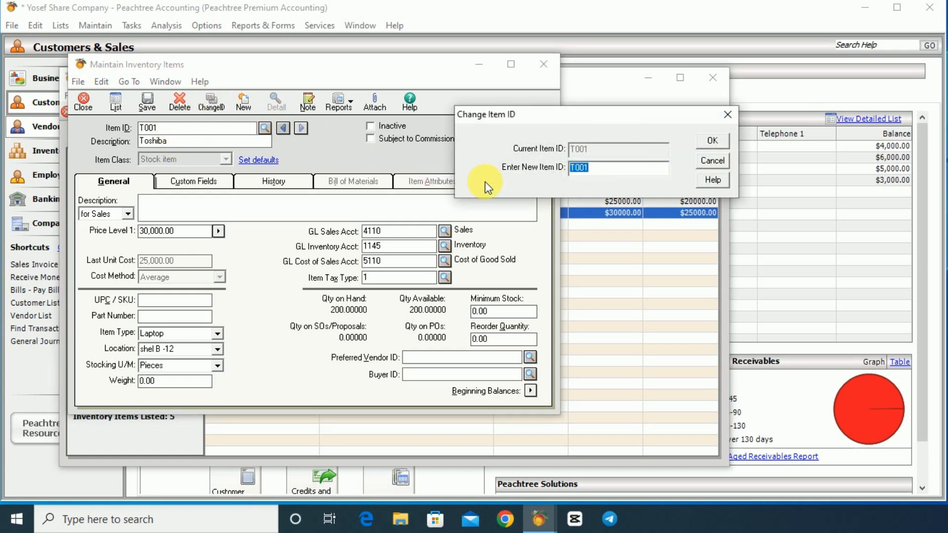
{"action": "left_click", "coordinate": [603, 171]}
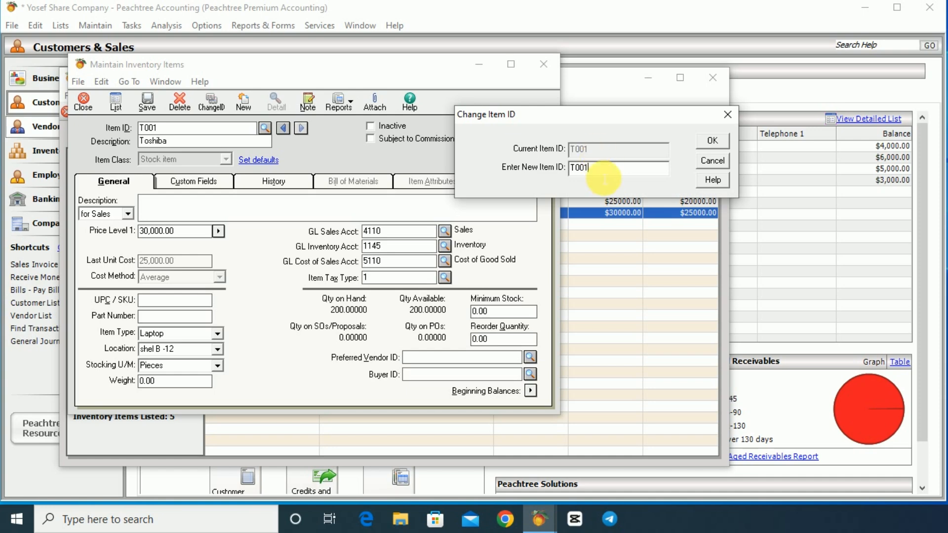
{"action": "left_click", "coordinate": [724, 118]}
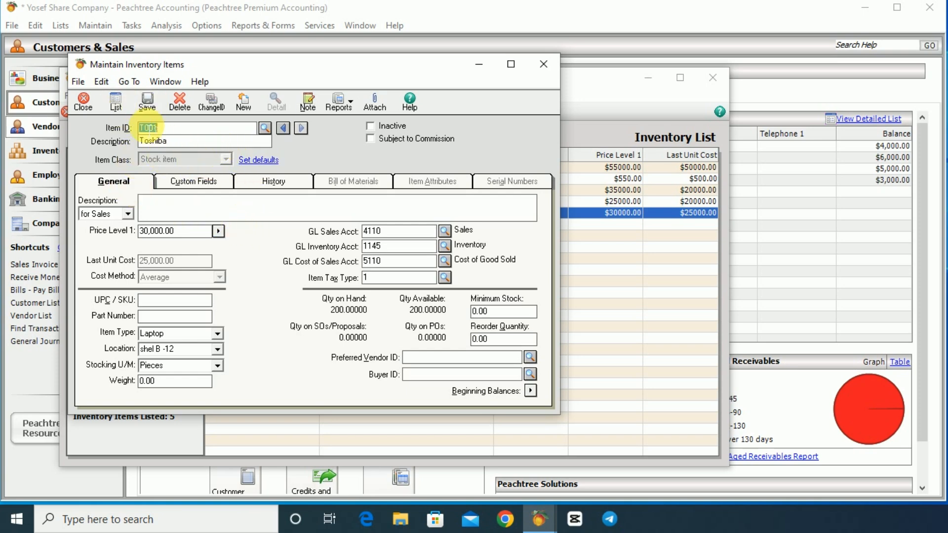
{"action": "left_click", "coordinate": [543, 66]}
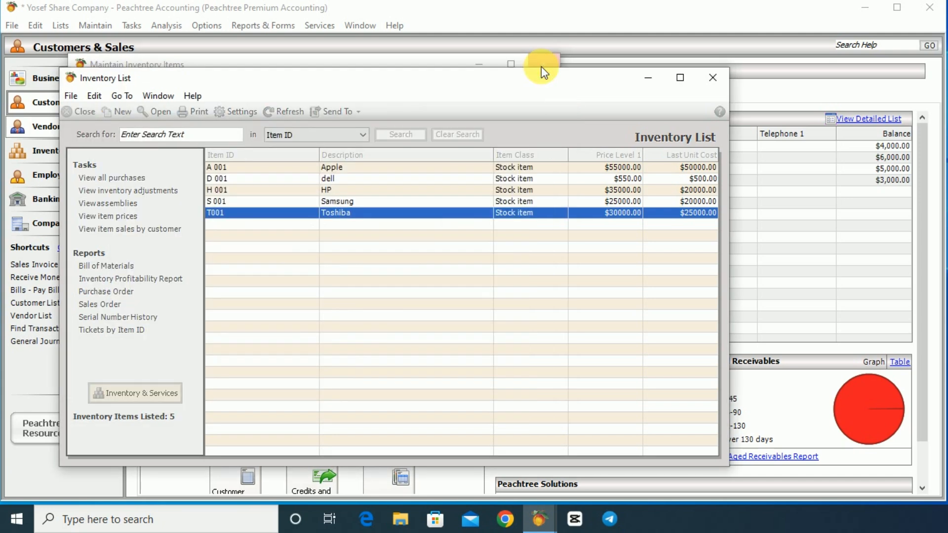
{"action": "left_click", "coordinate": [714, 79]}
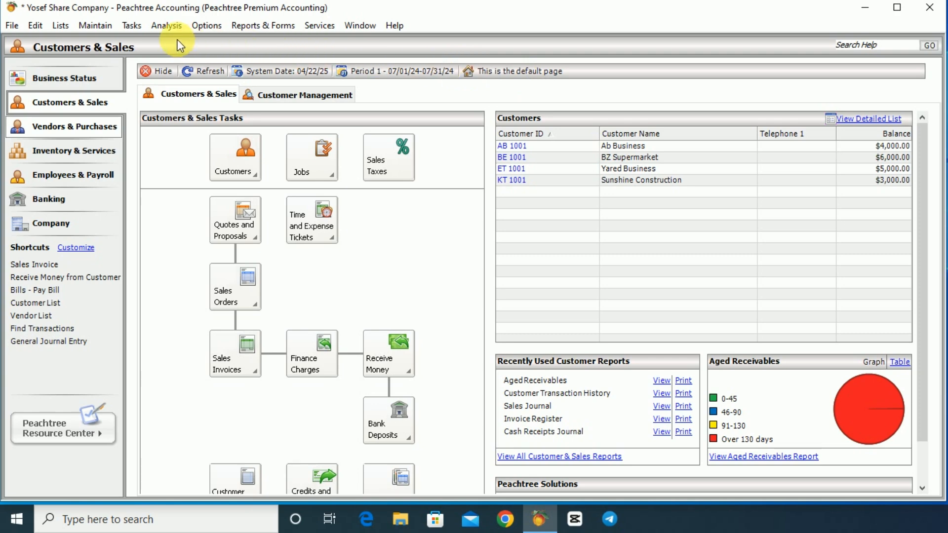
- Start a local backup of the company data with the company name included in the backup file name
{"action": "left_click", "coordinate": [12, 27]}
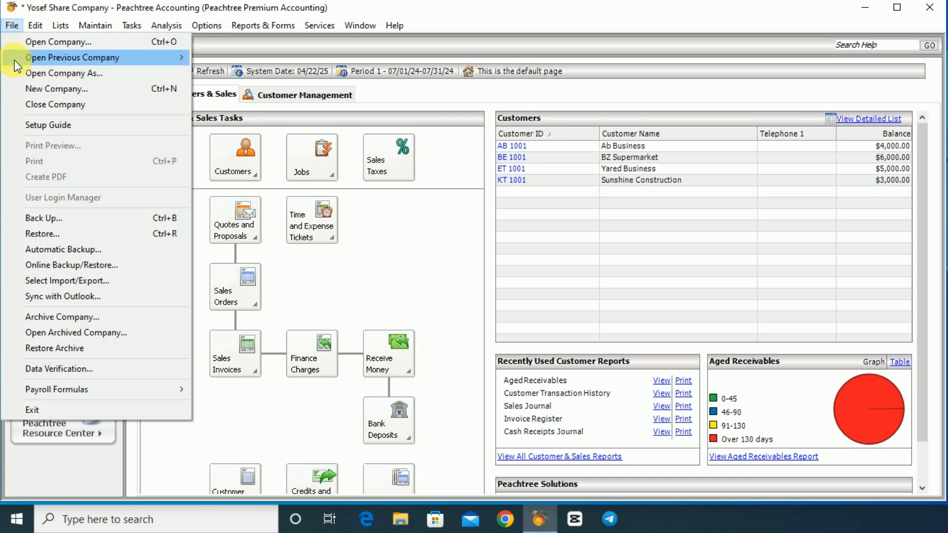
{"action": "left_click", "coordinate": [48, 220]}
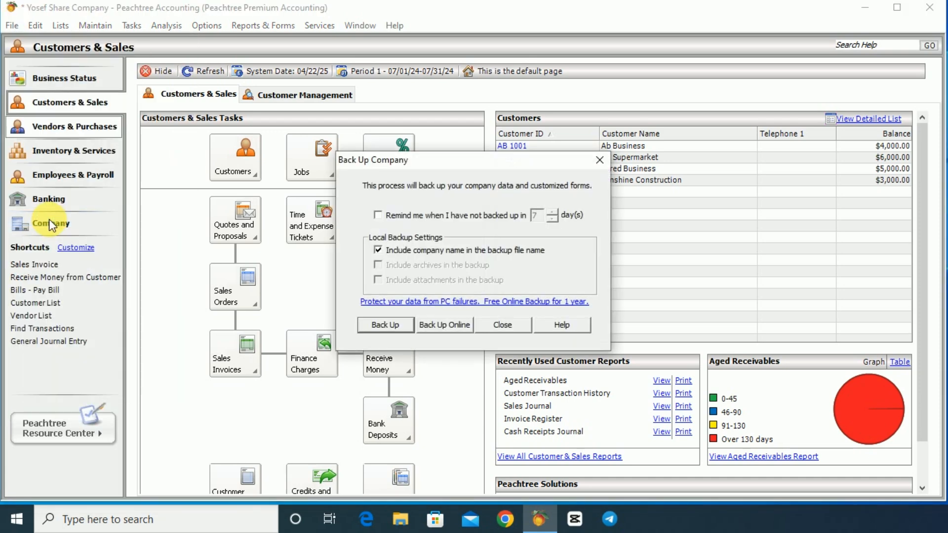
{"action": "left_click", "coordinate": [379, 251]}
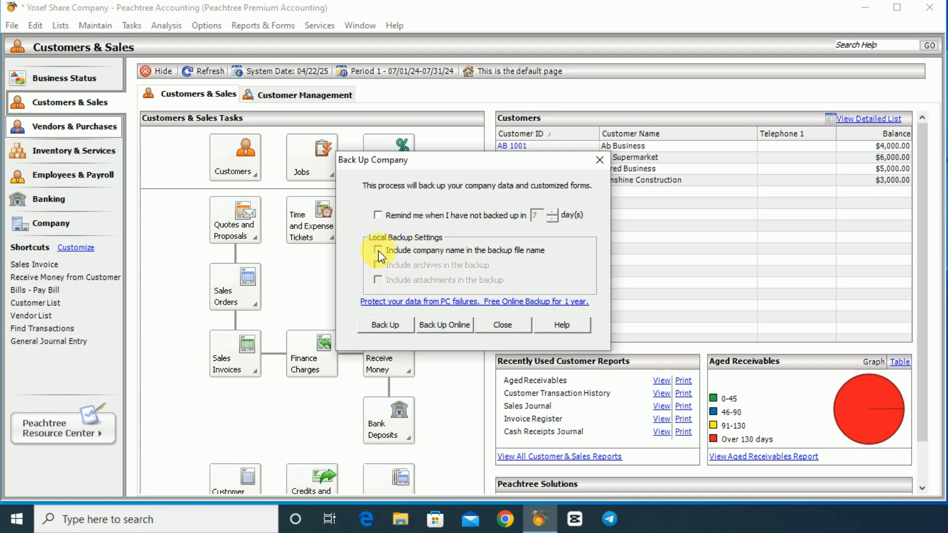
{"action": "left_click", "coordinate": [378, 251]}
{"action": "left_click", "coordinate": [385, 326]}
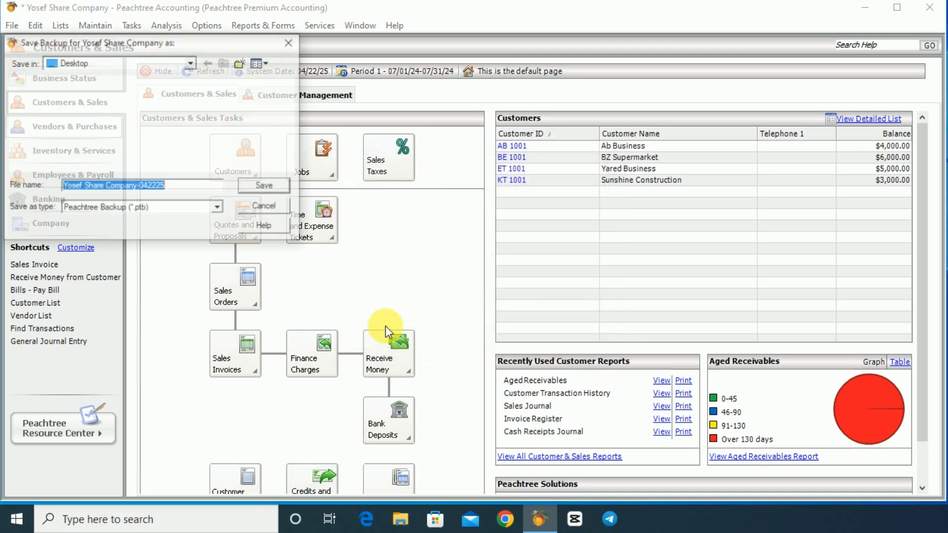
- Name the backup file Yosef Share Company Inventory
{"action": "left_click", "coordinate": [177, 189]}
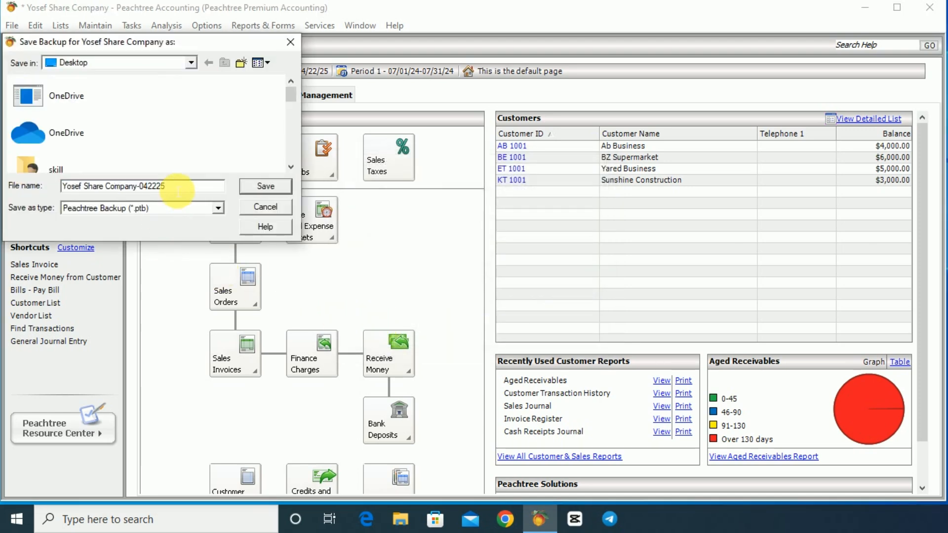
{"action": "key", "text": "BackSpace"}
{"action": "key", "text": "BackSpace"}
{"action": "key", "text": "BackSpace"}
{"action": "key", "text": "BackSpace"}
{"action": "key", "text": "BackSpace"}
{"action": "key", "text": "BackSpace"}
{"action": "key", "text": "BackSpace"}
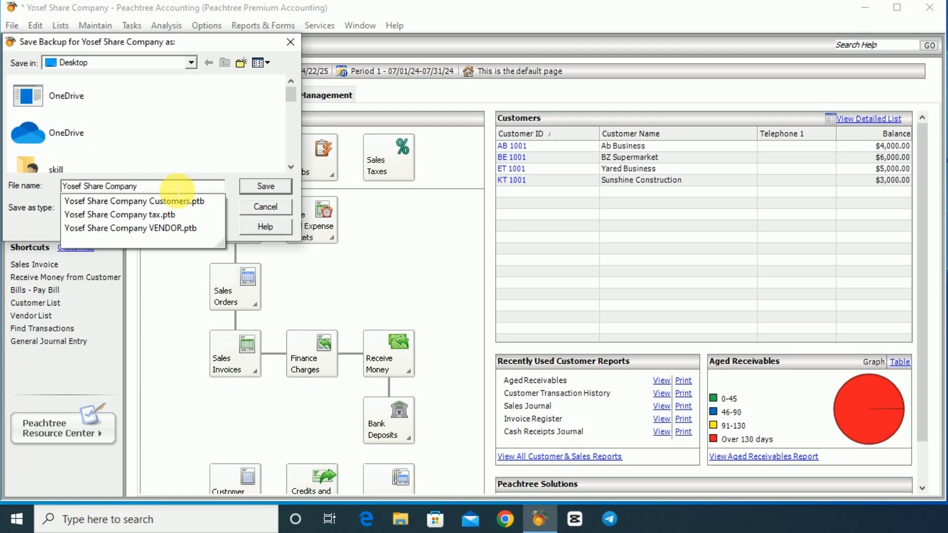
{"action": "type", "text": "i"}
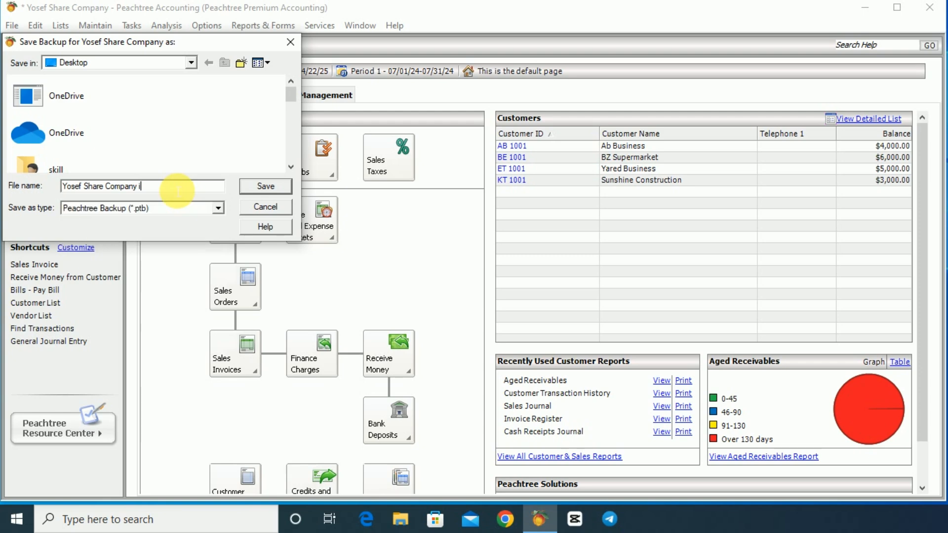
{"action": "type", "text": "N"}
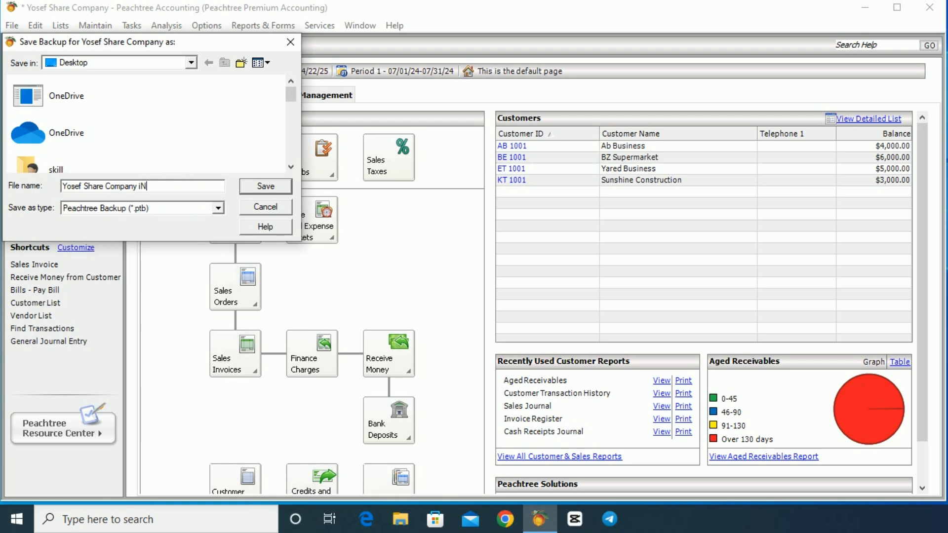
{"action": "type", "text": "VEN"}
{"action": "key", "text": "BackSpace"}
{"action": "key", "text": "BackSpace"}
{"action": "key", "text": "BackSpace"}
{"action": "key", "text": "BackSpace"}
{"action": "key", "text": "BackSpace"}
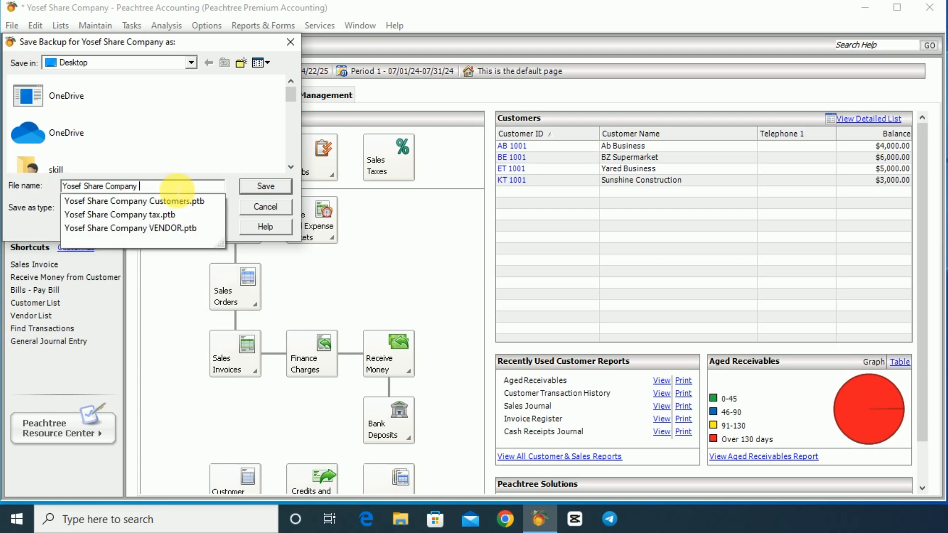
{"action": "type", "text": "Inventory"}
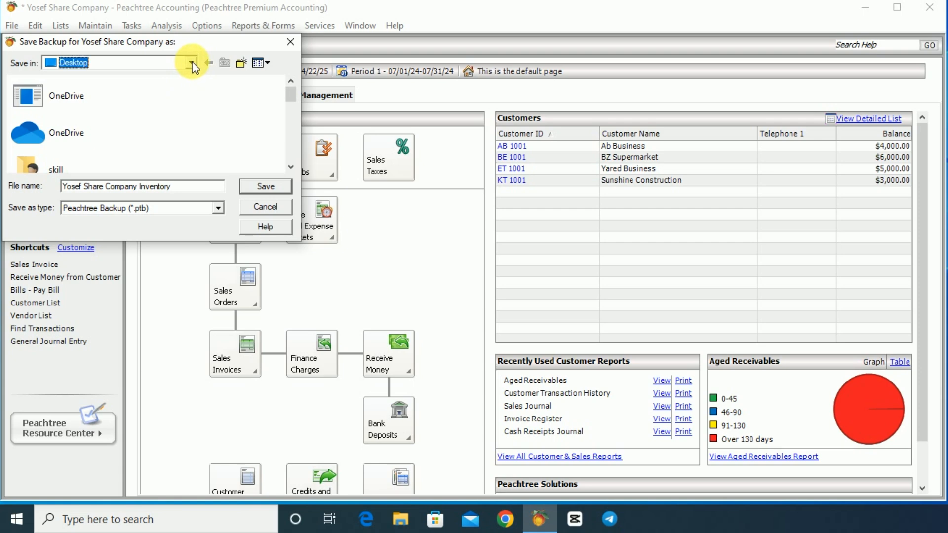
- Save the Yosef Share Company Inventory backup to the Desktop and accept the prompt to run it
{"action": "left_click", "coordinate": [192, 63]}
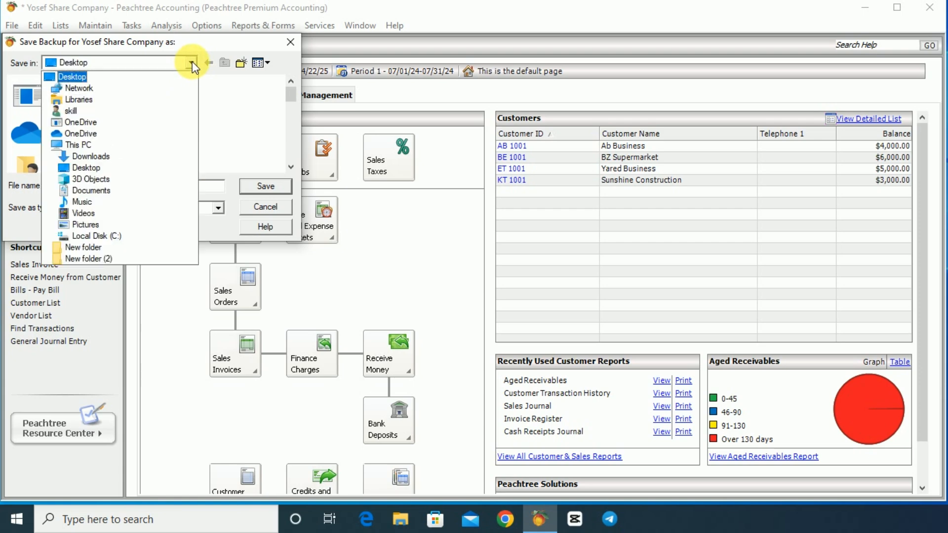
{"action": "left_click", "coordinate": [86, 76]}
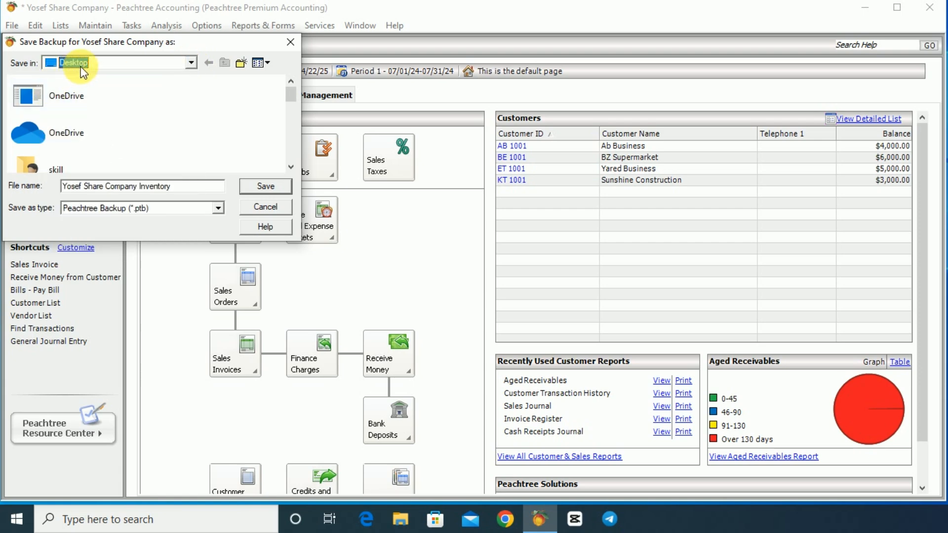
{"action": "left_click", "coordinate": [262, 185]}
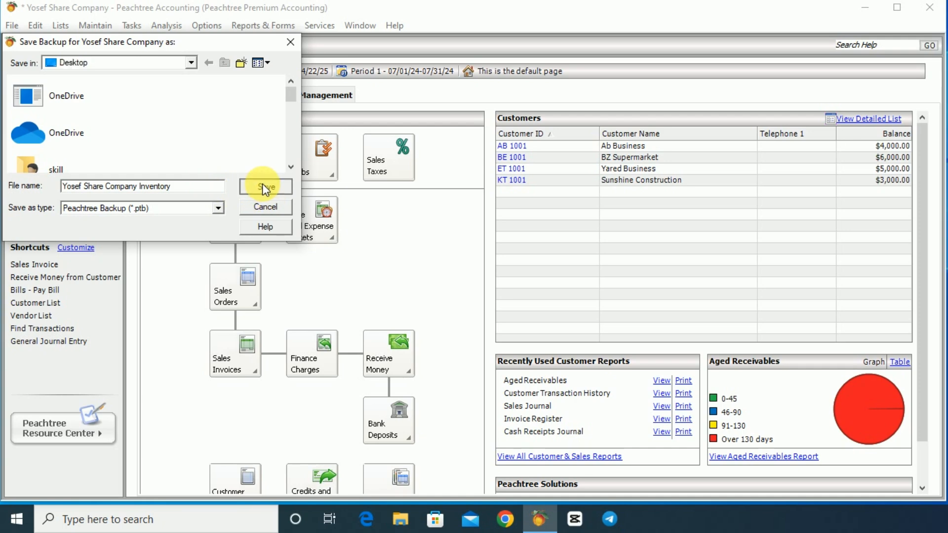
{"action": "left_click", "coordinate": [606, 191]}
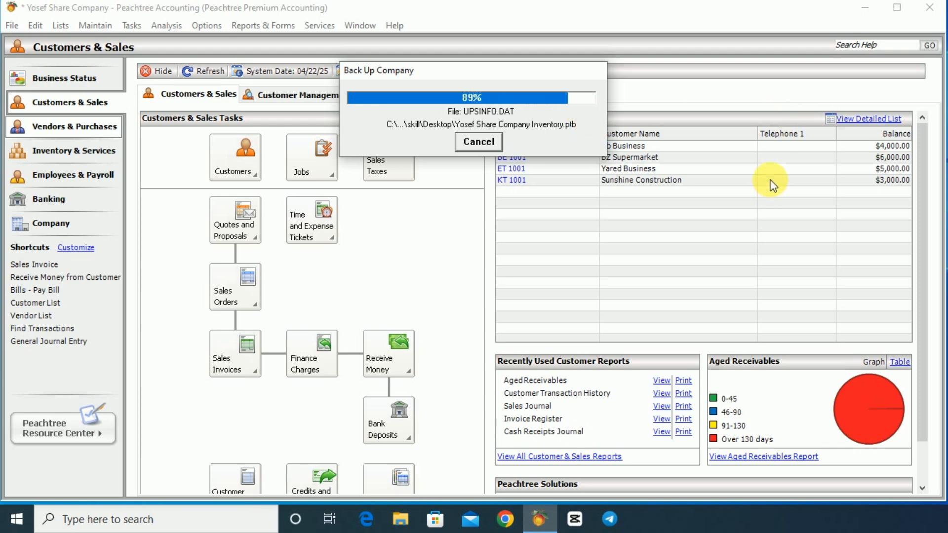
- Switch to the Windows desktop, try to open the Yosef Share Company Inventory.ptb backup file directly, and refresh the desktop
{"action": "left_click", "coordinate": [864, 10]}
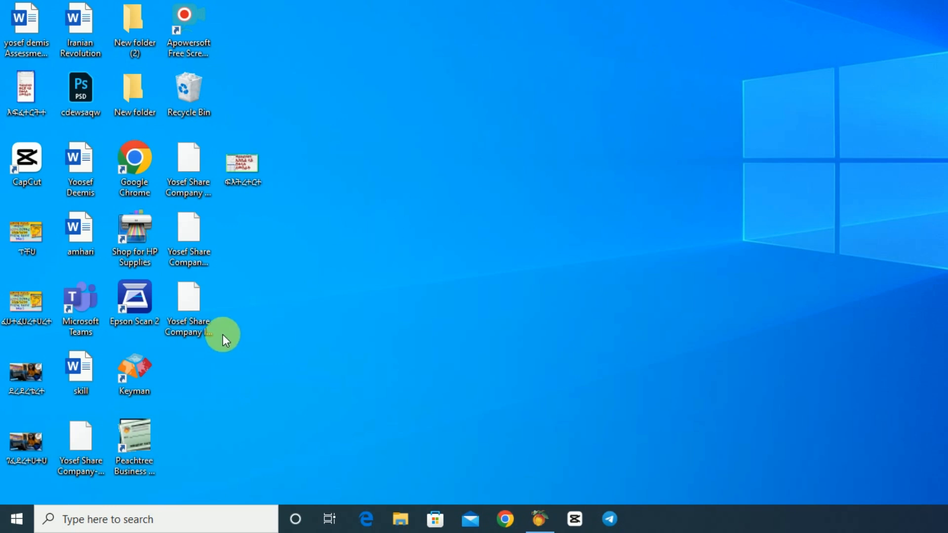
{"action": "left_click", "coordinate": [182, 307]}
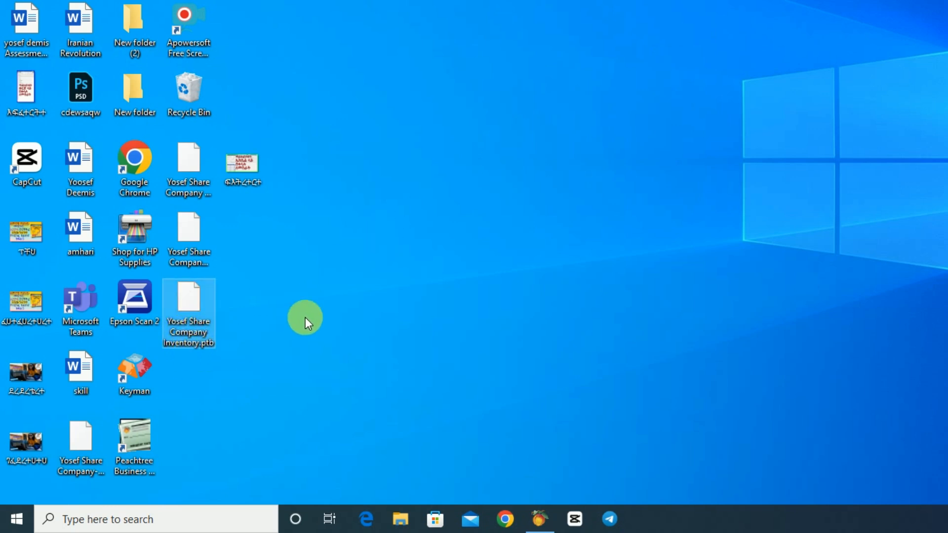
{"action": "double_click", "coordinate": [196, 308]}
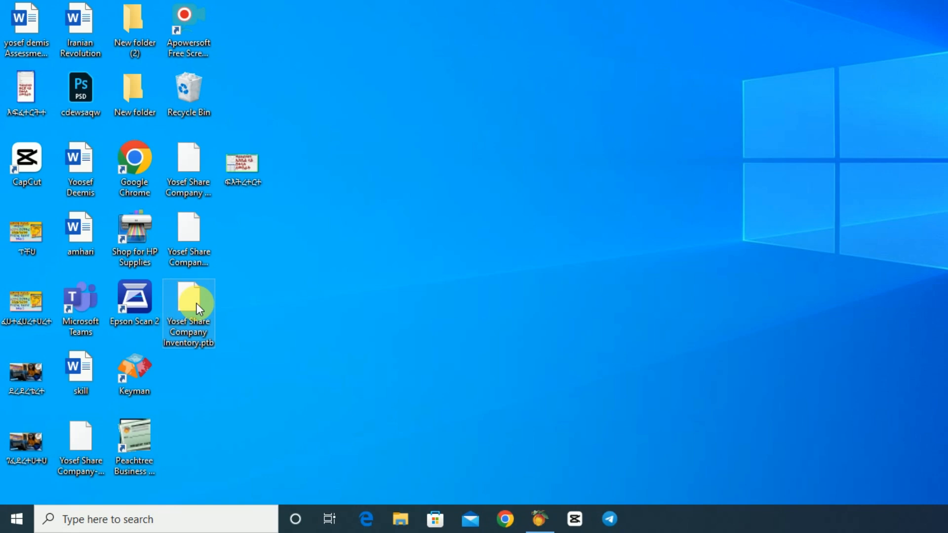
{"action": "right_click", "coordinate": [554, 198]}
{"action": "left_click", "coordinate": [591, 241]}
{"action": "right_click", "coordinate": [480, 209]}
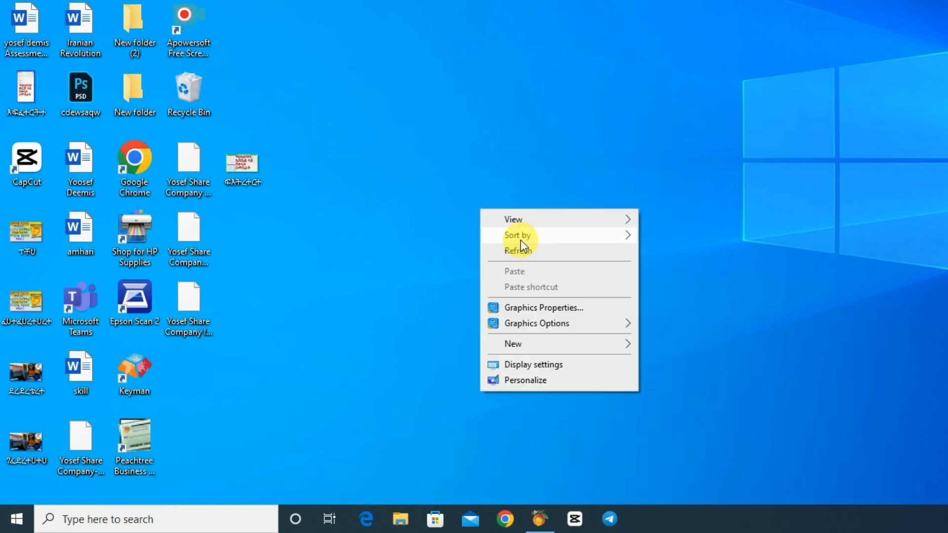
{"action": "left_click", "coordinate": [520, 250]}
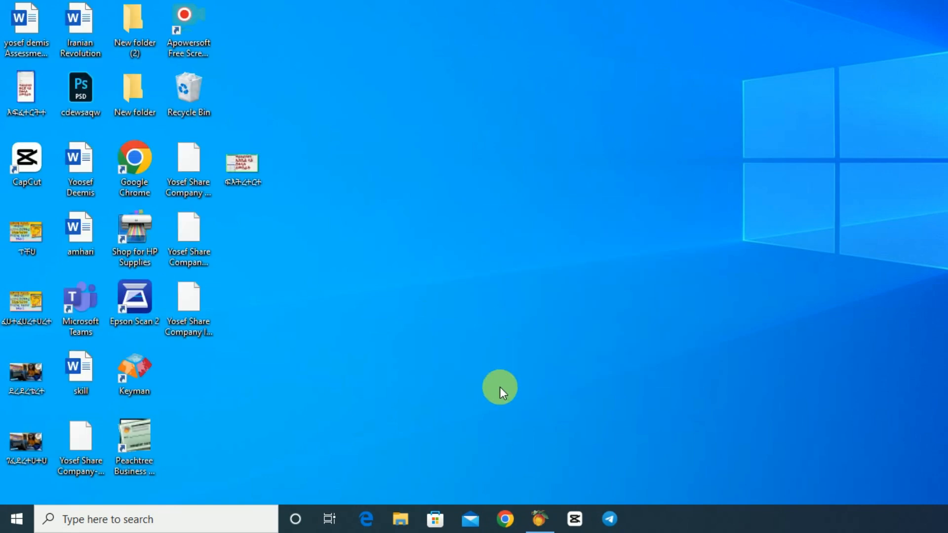
- Switch back to Peachtree, start restoring a company backup, and dismiss the Windows prompt about opening .ptb files
{"action": "left_click", "coordinate": [541, 517]}
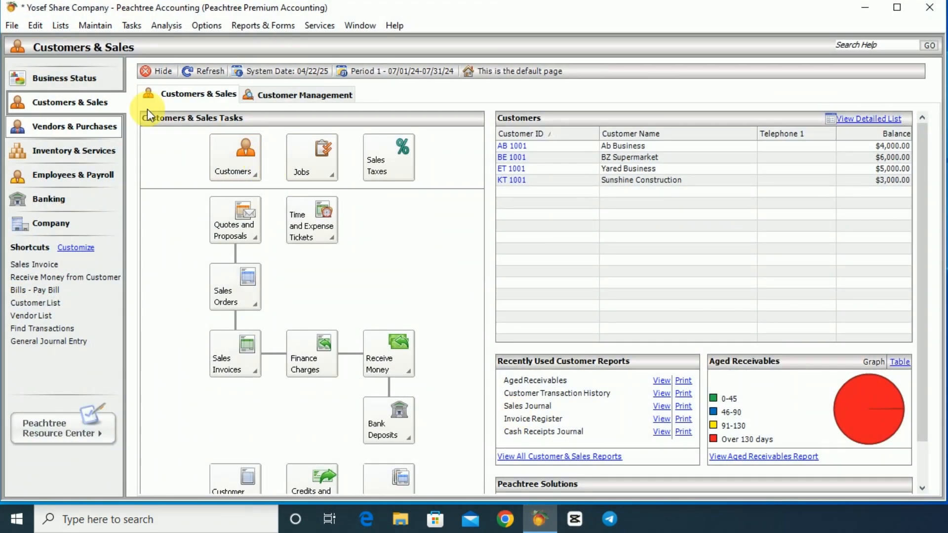
{"action": "left_click", "coordinate": [12, 27]}
{"action": "left_click", "coordinate": [51, 235]}
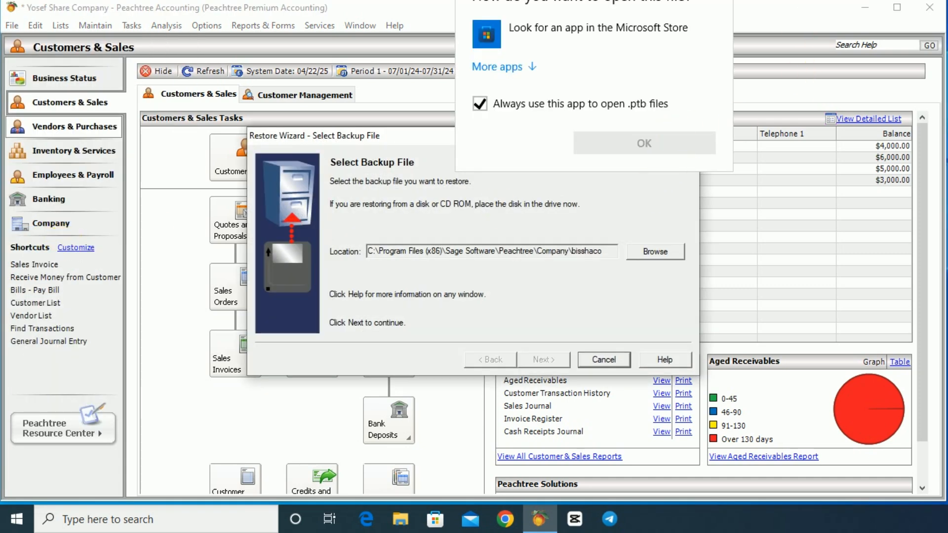
{"action": "key", "text": "Escape"}
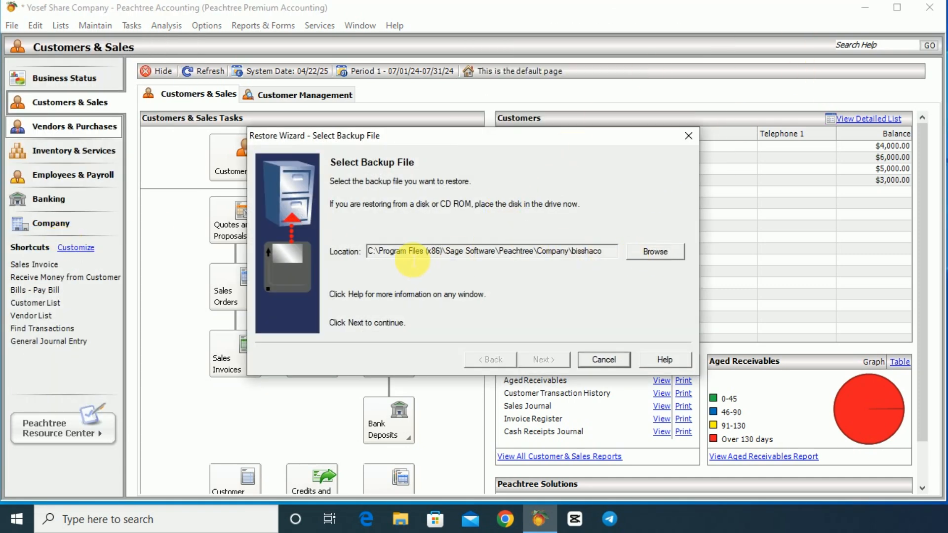
- Choose Yosef Share Company Inventory.ptb on the Desktop as the backup file to restore
{"action": "left_click", "coordinate": [652, 252]}
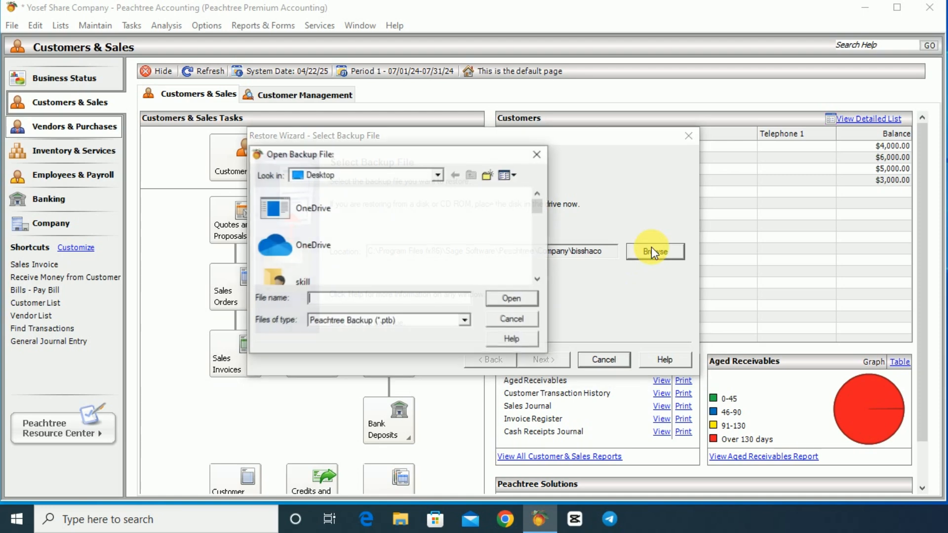
{"action": "scroll", "coordinate": [369, 229], "scroll_direction": "down", "scroll_amount": 3}
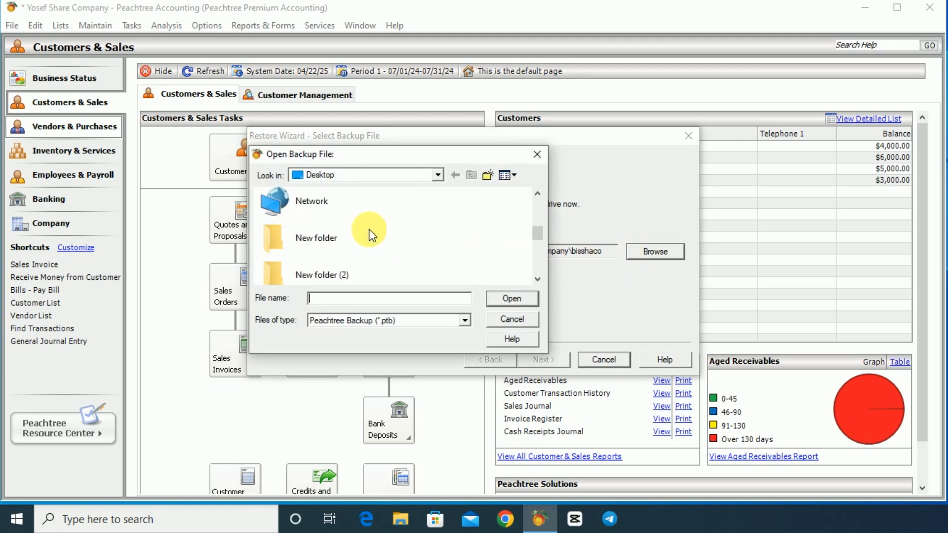
{"action": "scroll", "coordinate": [369, 229], "scroll_direction": "down", "scroll_amount": 6}
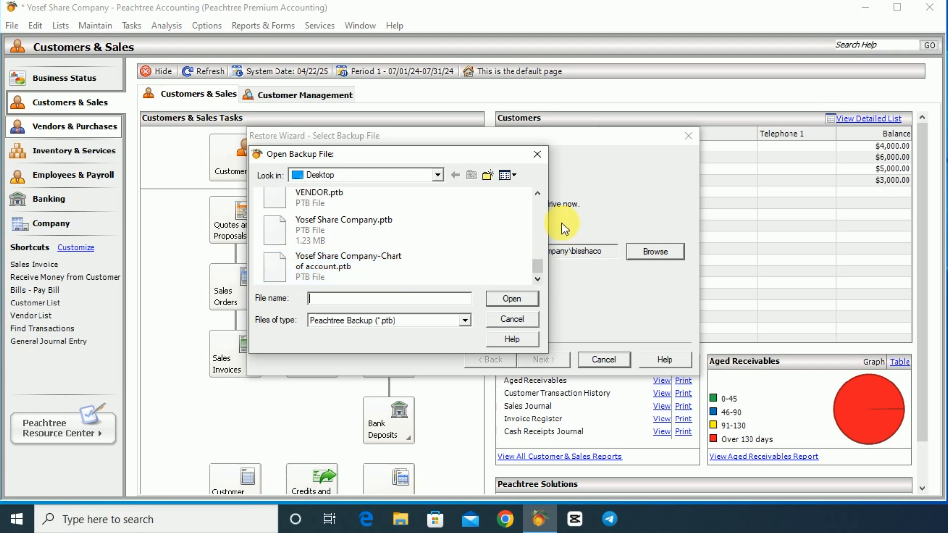
{"action": "left_click", "coordinate": [540, 196]}
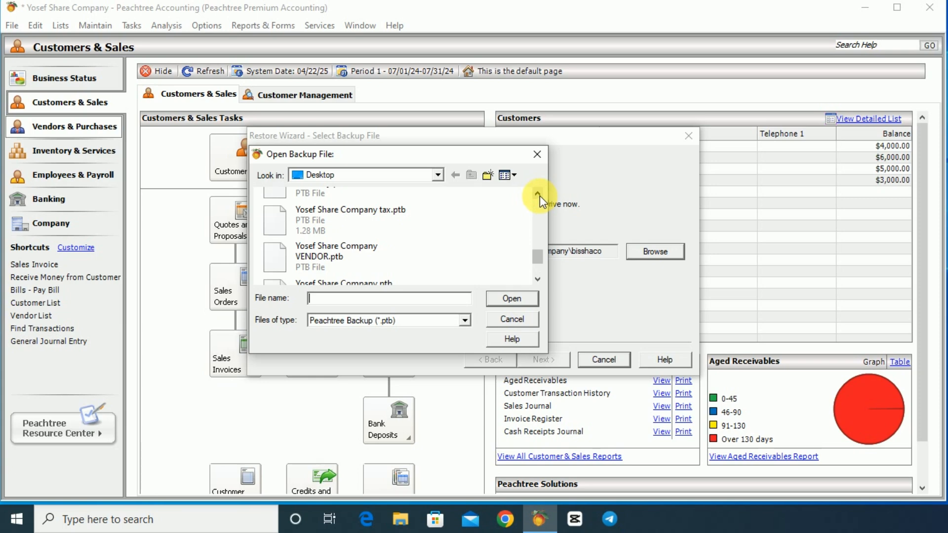
{"action": "left_click", "coordinate": [540, 195]}
{"action": "left_click", "coordinate": [541, 195]}
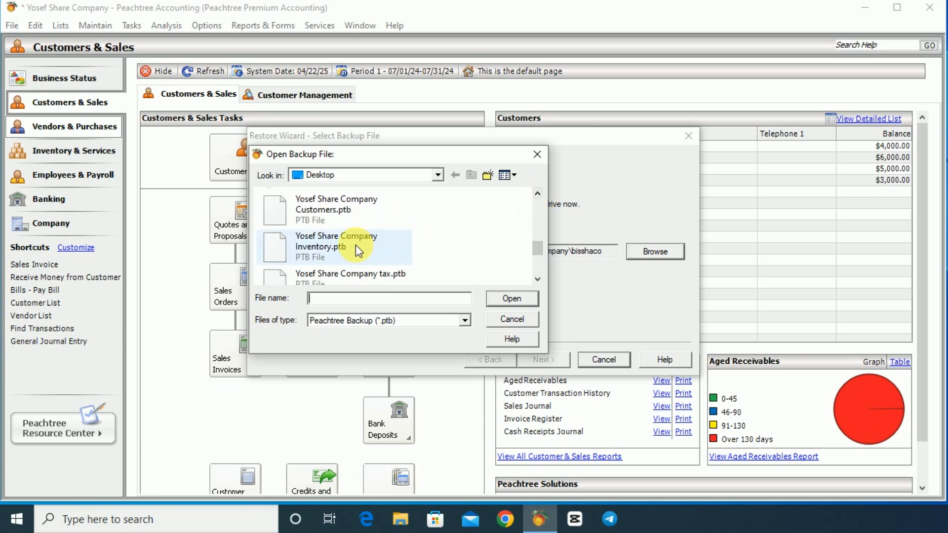
{"action": "left_click", "coordinate": [333, 244]}
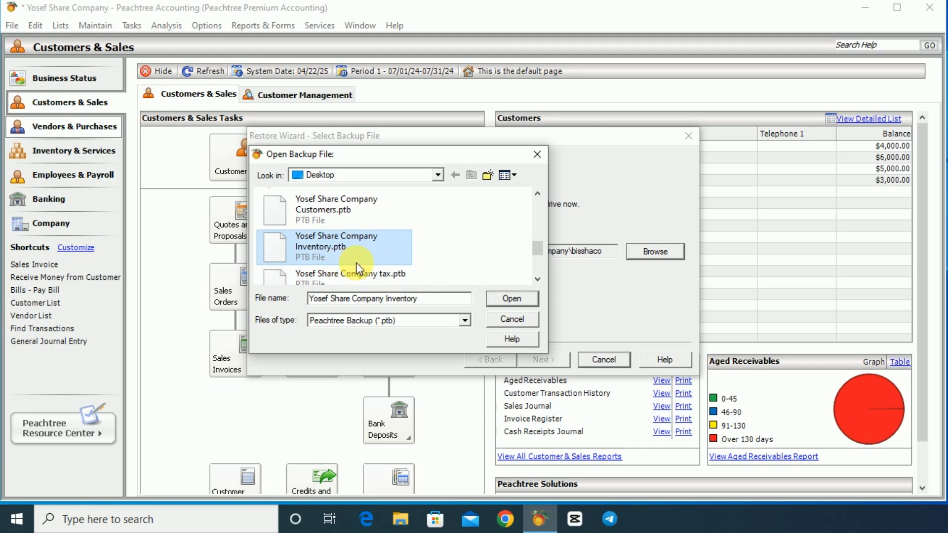
{"action": "left_click", "coordinate": [503, 301]}
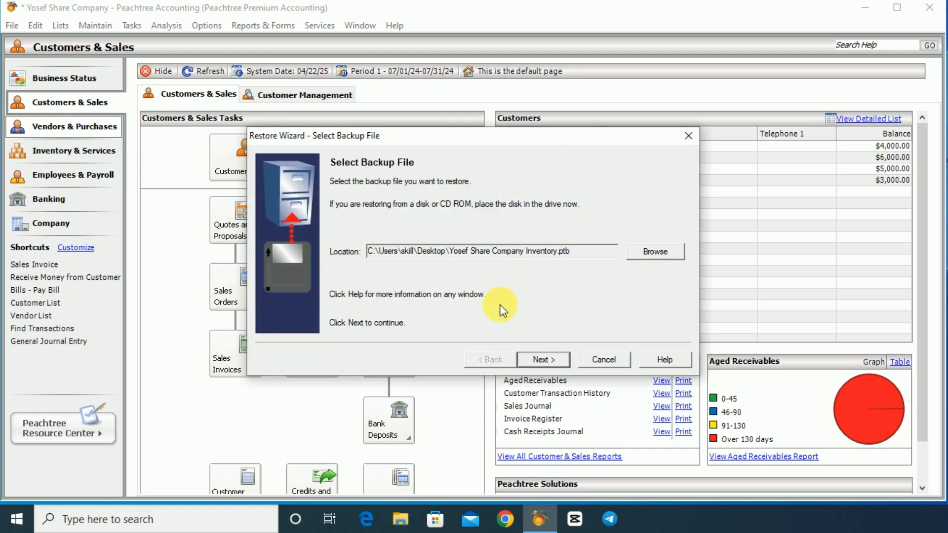
- Restore only the Company Data from the backup into the existing Yosef Share Company and start the restore
{"action": "left_click", "coordinate": [552, 357]}
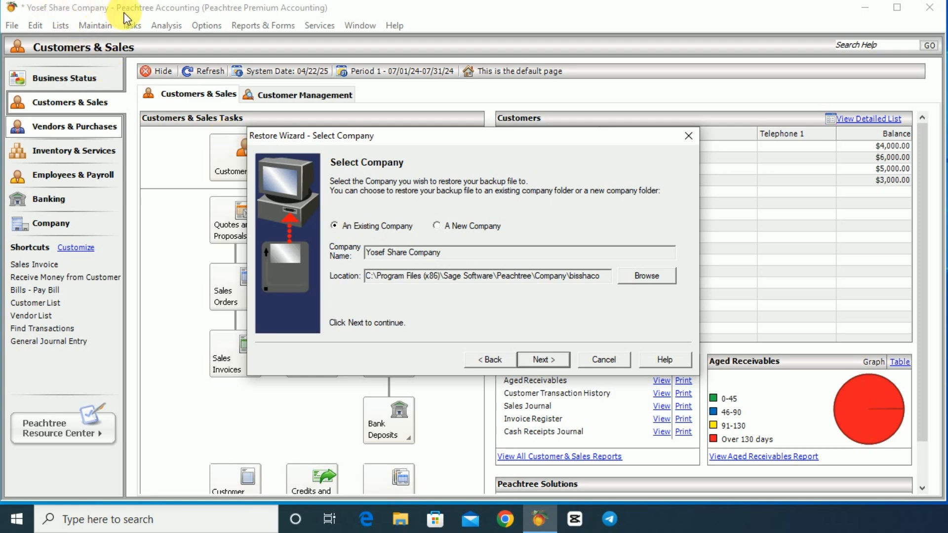
{"action": "left_click", "coordinate": [437, 227]}
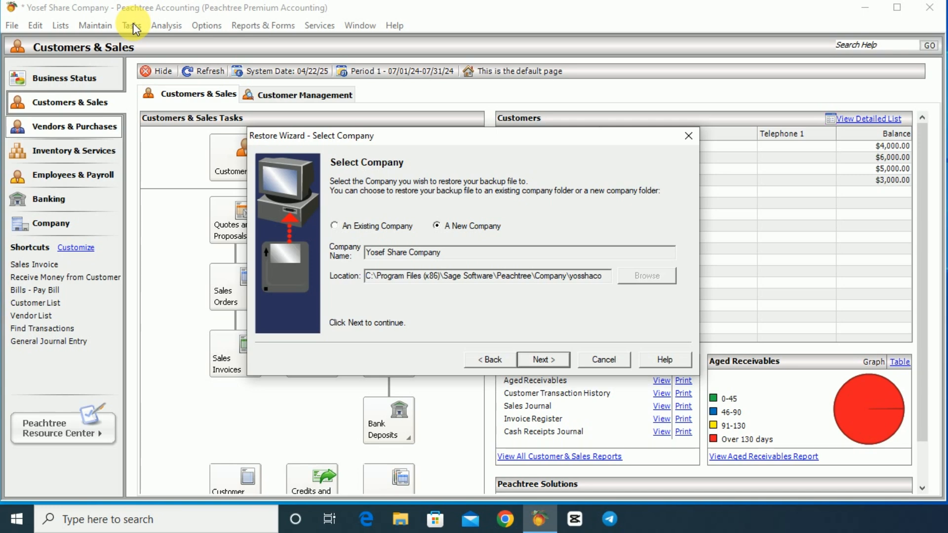
{"action": "left_click", "coordinate": [336, 225]}
{"action": "left_click", "coordinate": [552, 360]}
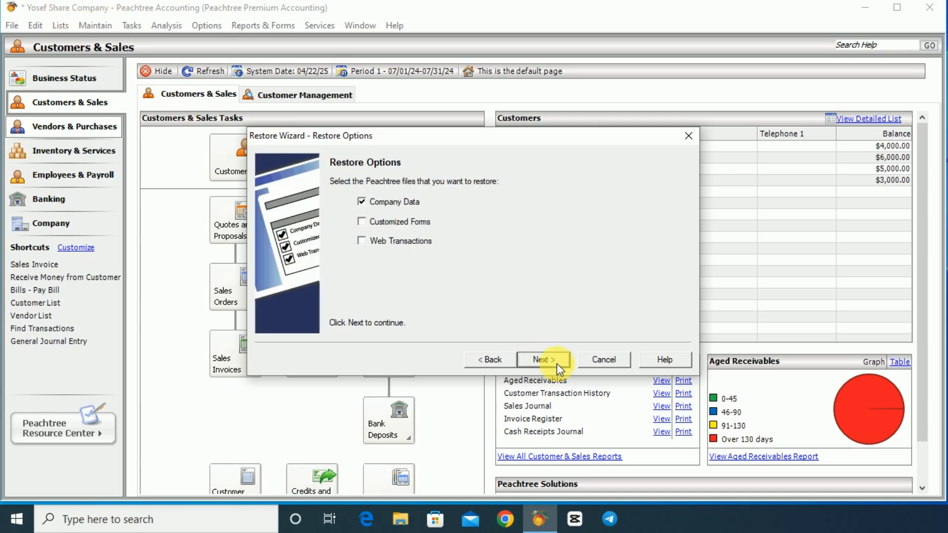
{"action": "left_click", "coordinate": [557, 363]}
{"action": "left_click", "coordinate": [556, 360]}
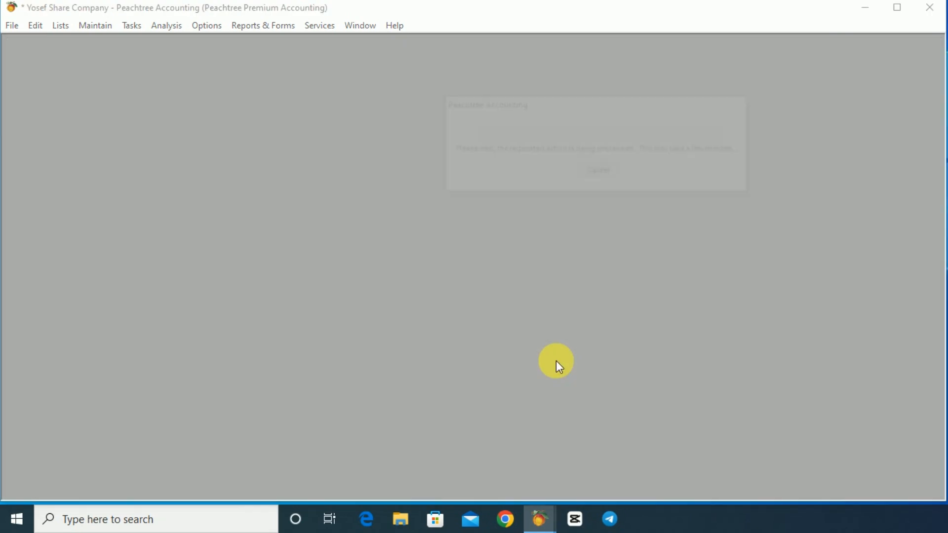